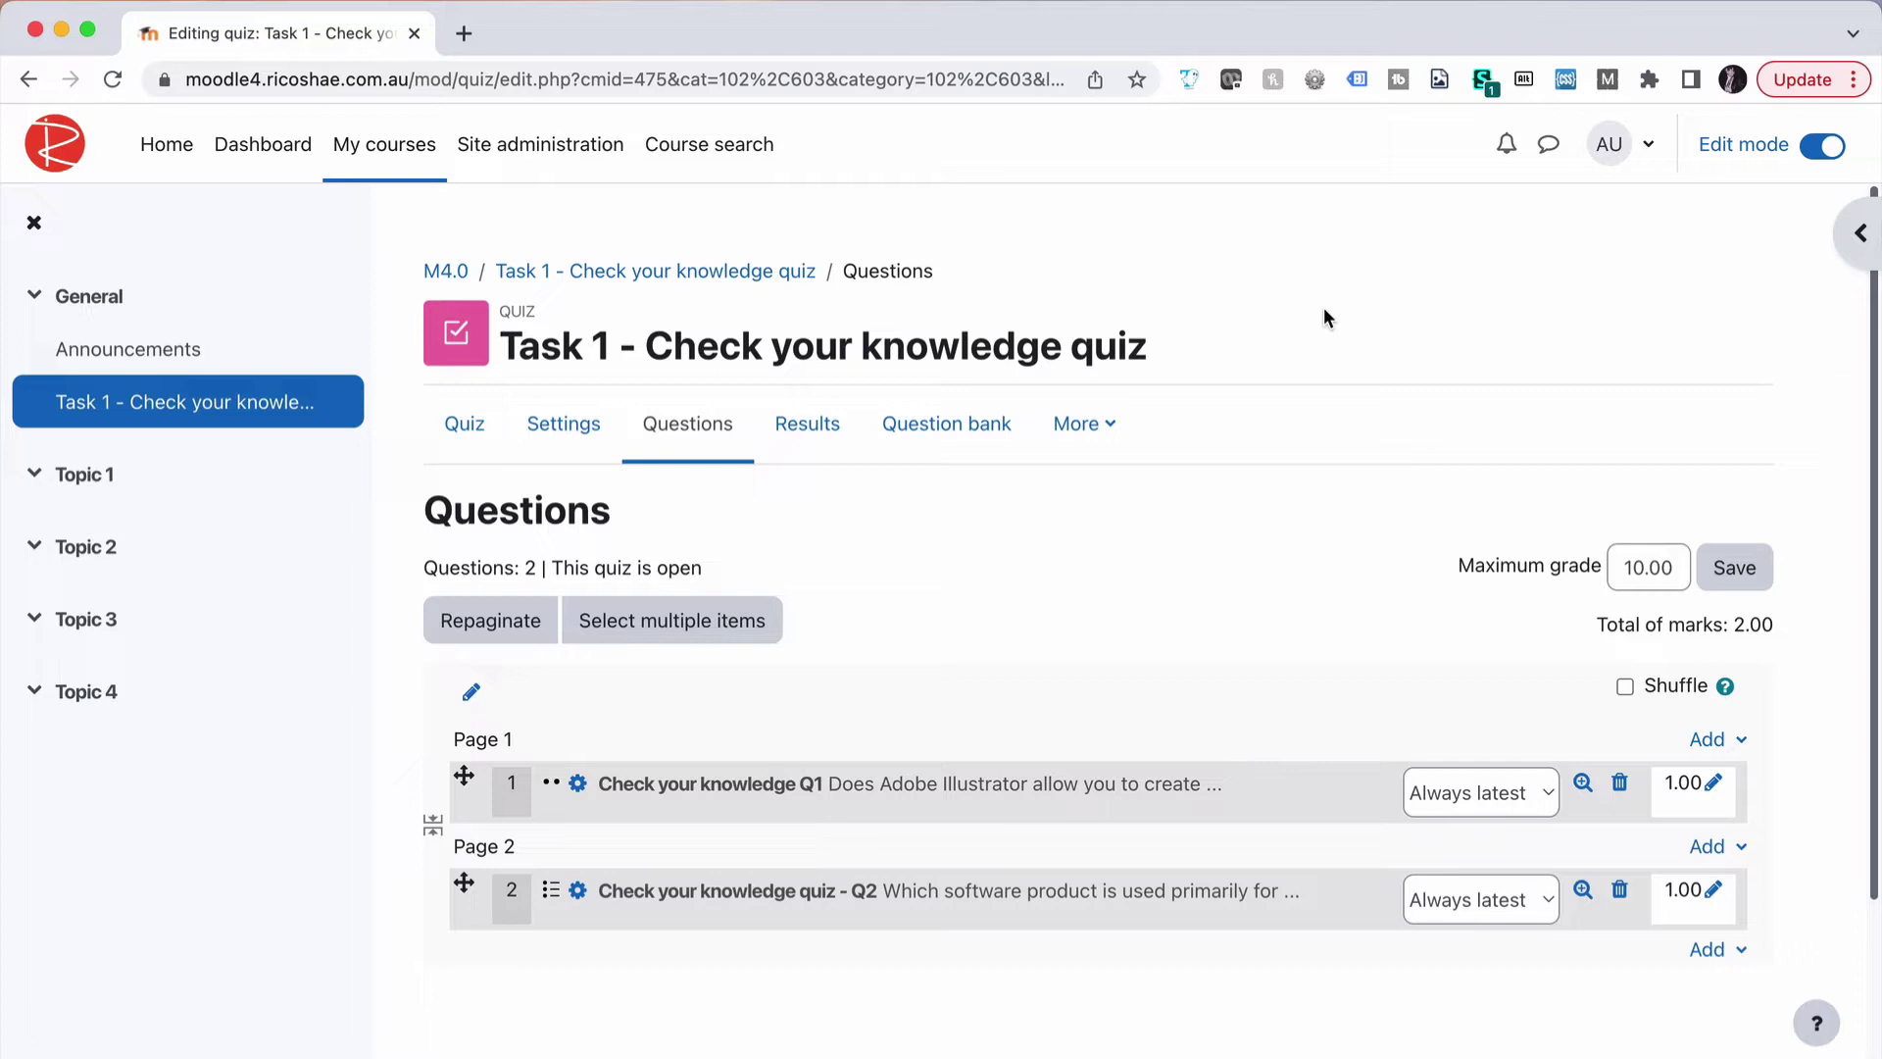
# Add a new Multiple choice question after page 2 of the quiz
pyautogui.scroll(-3, 1500, 529)
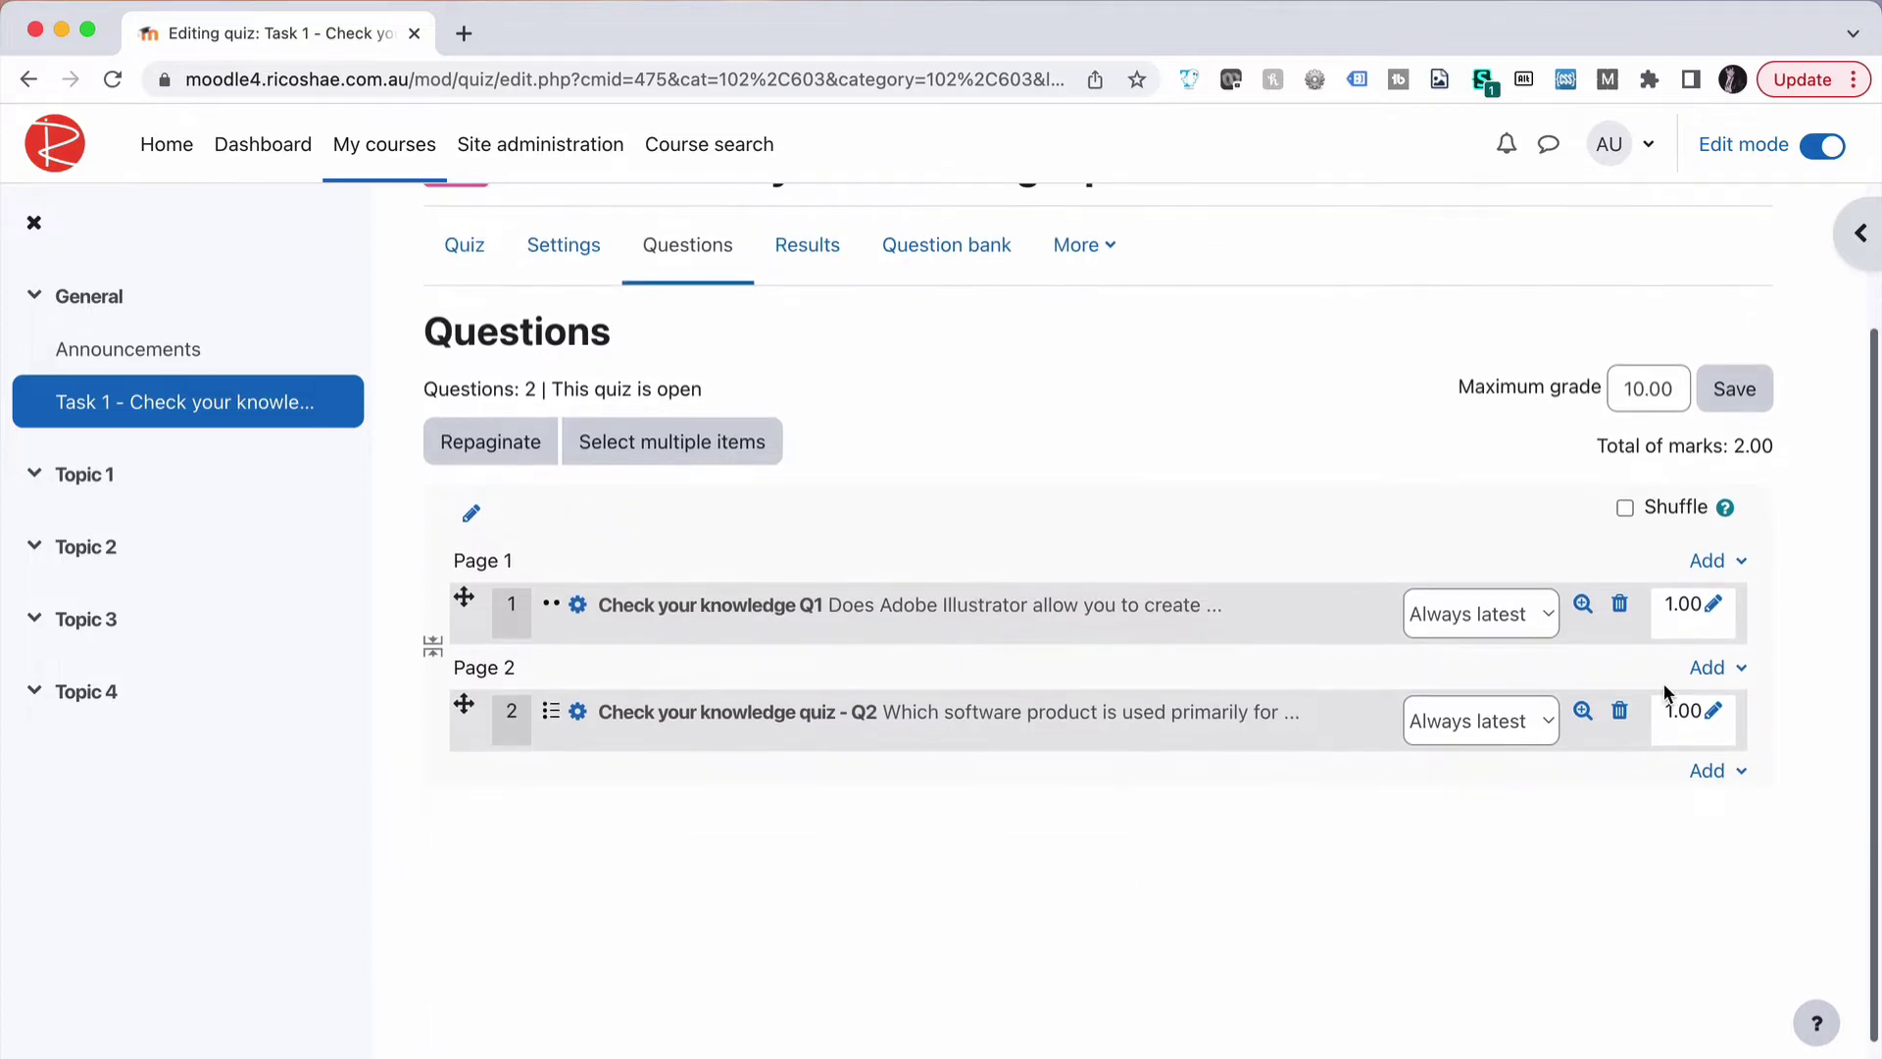
pyautogui.click(1707, 772)
pyautogui.click(1627, 821)
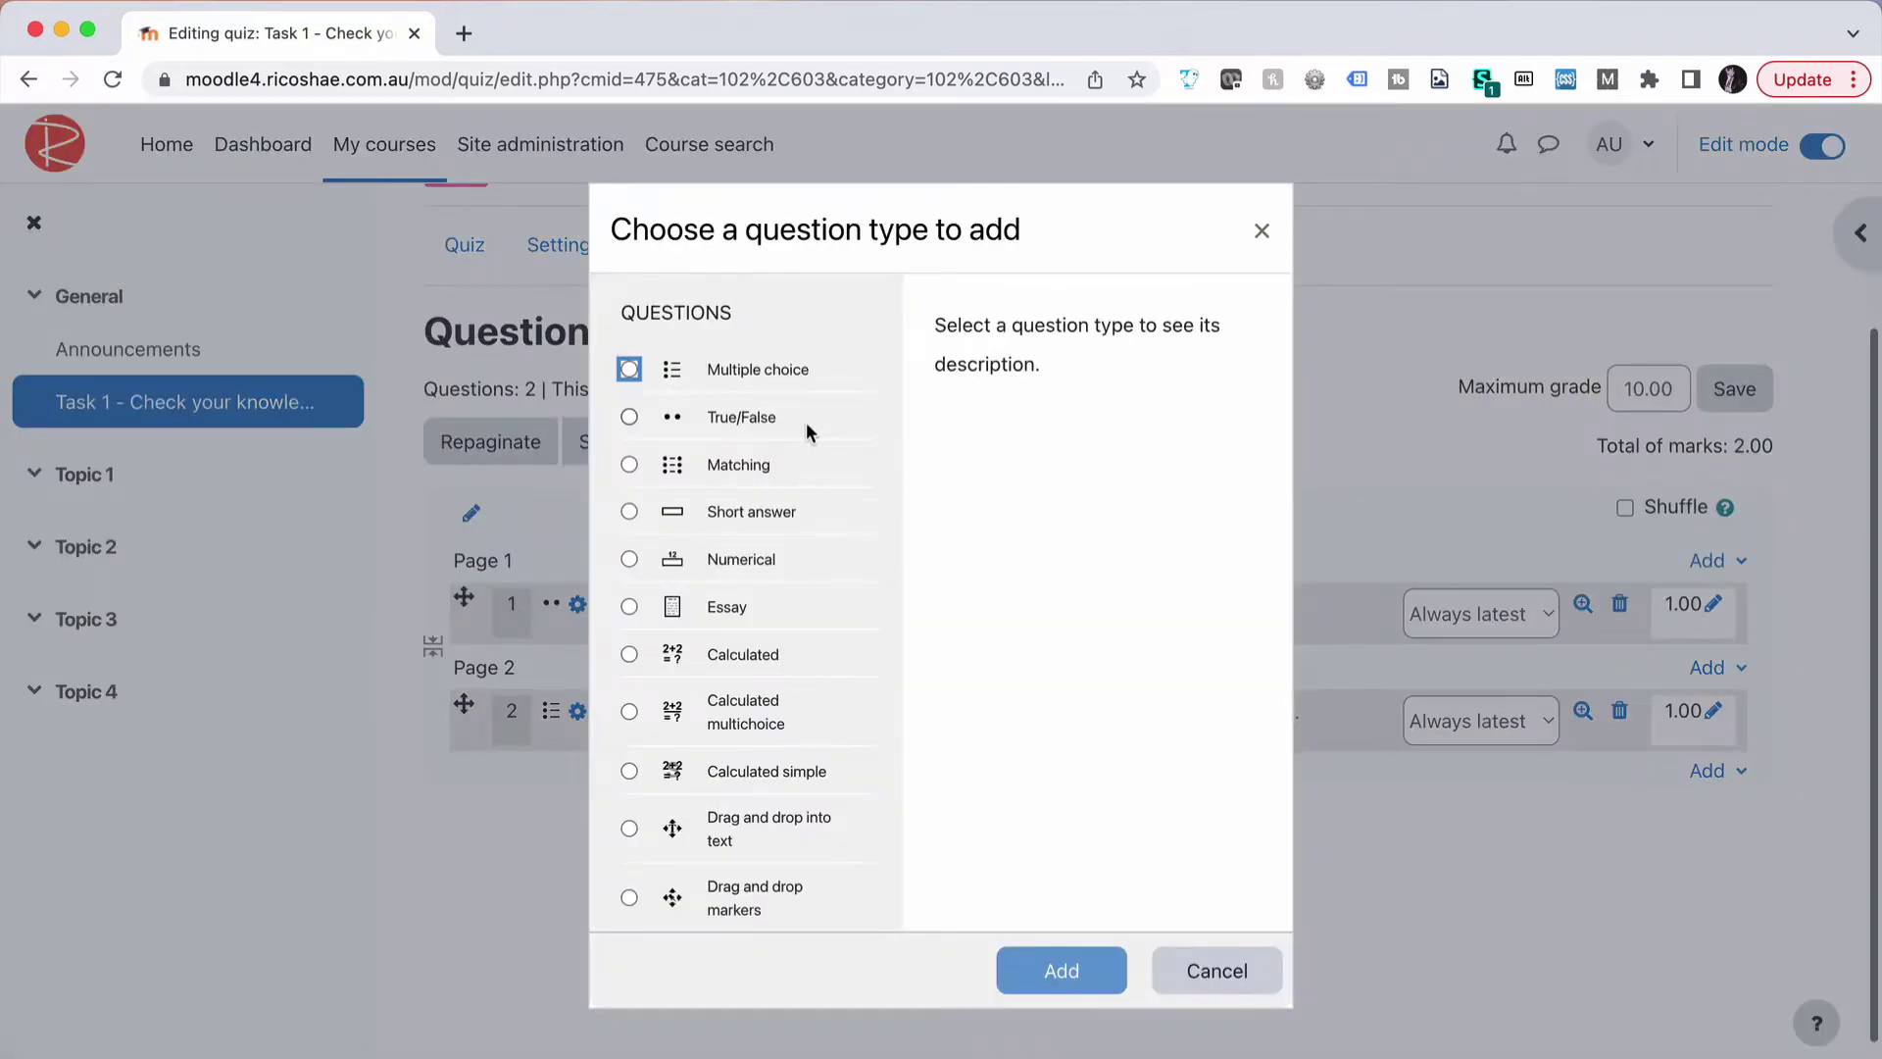
pyautogui.click(626, 370)
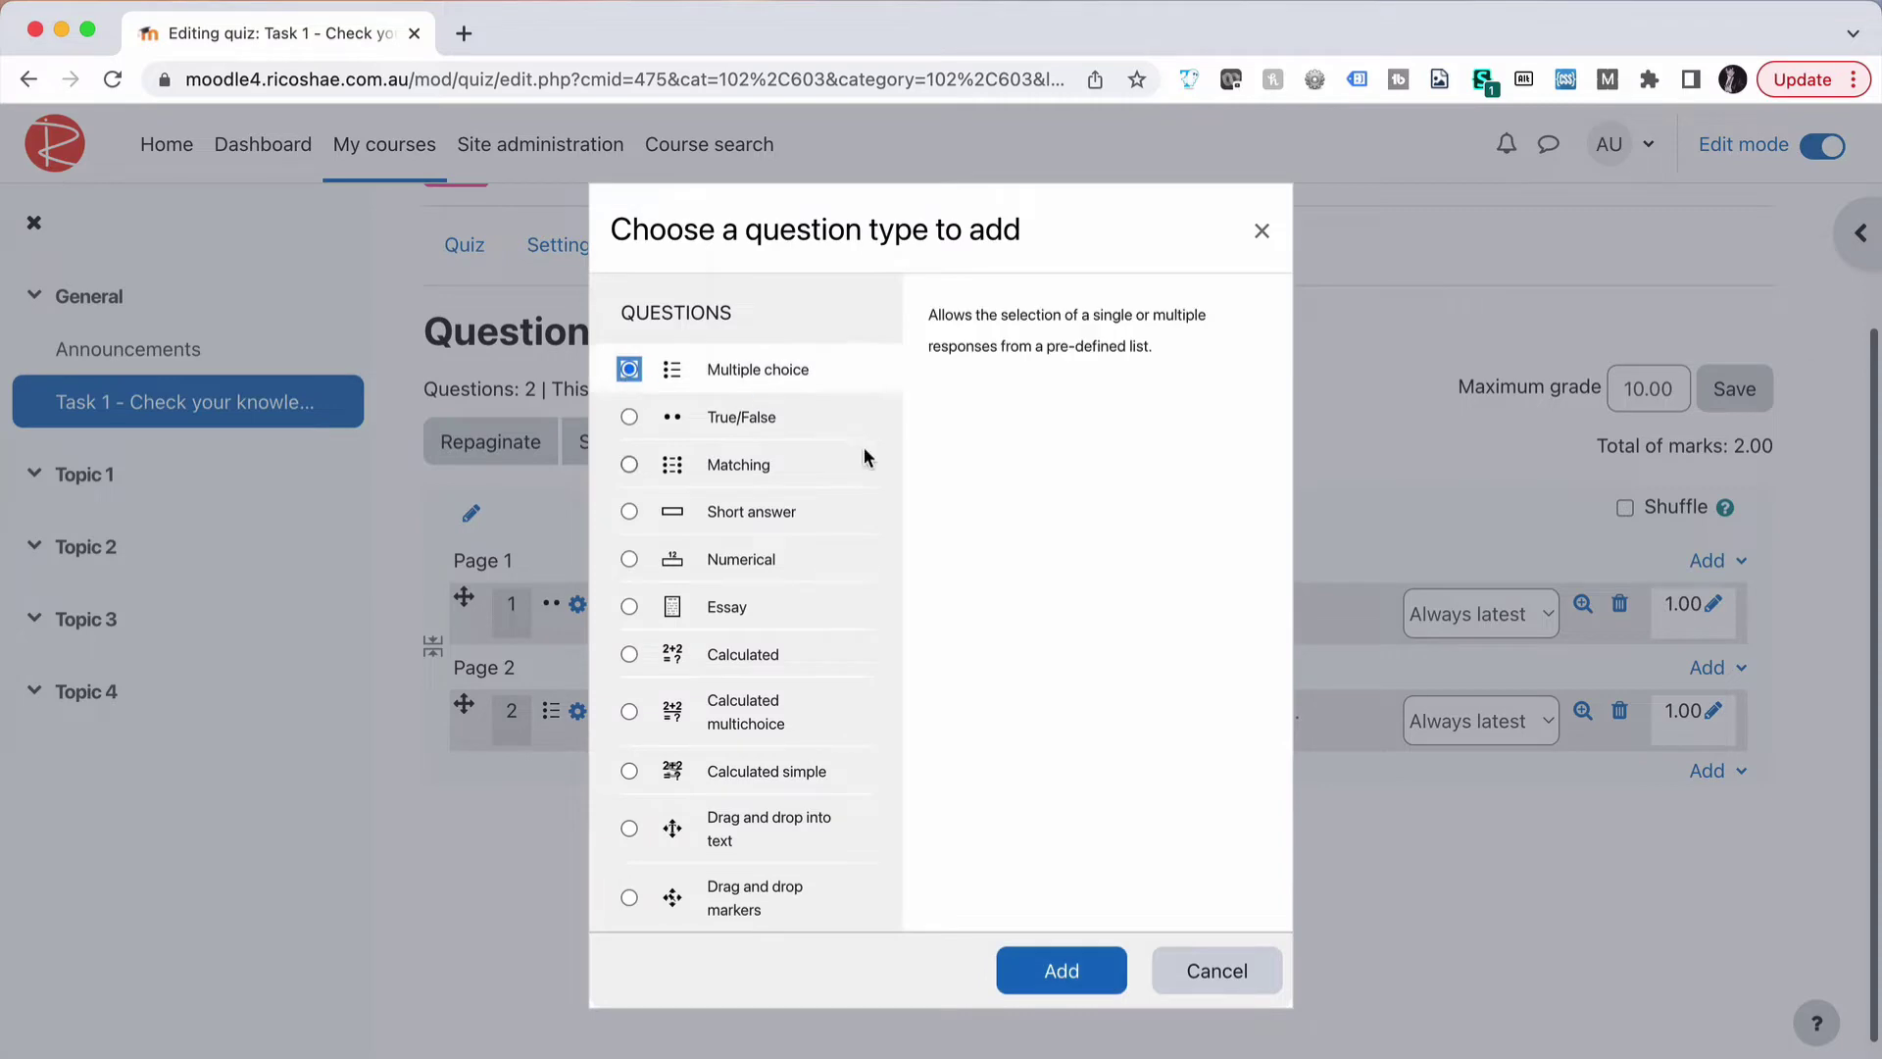
# Confirm the Multiple choice type and name the question 'Check your knowledge quiz - Q3'
pyautogui.click(1062, 972)
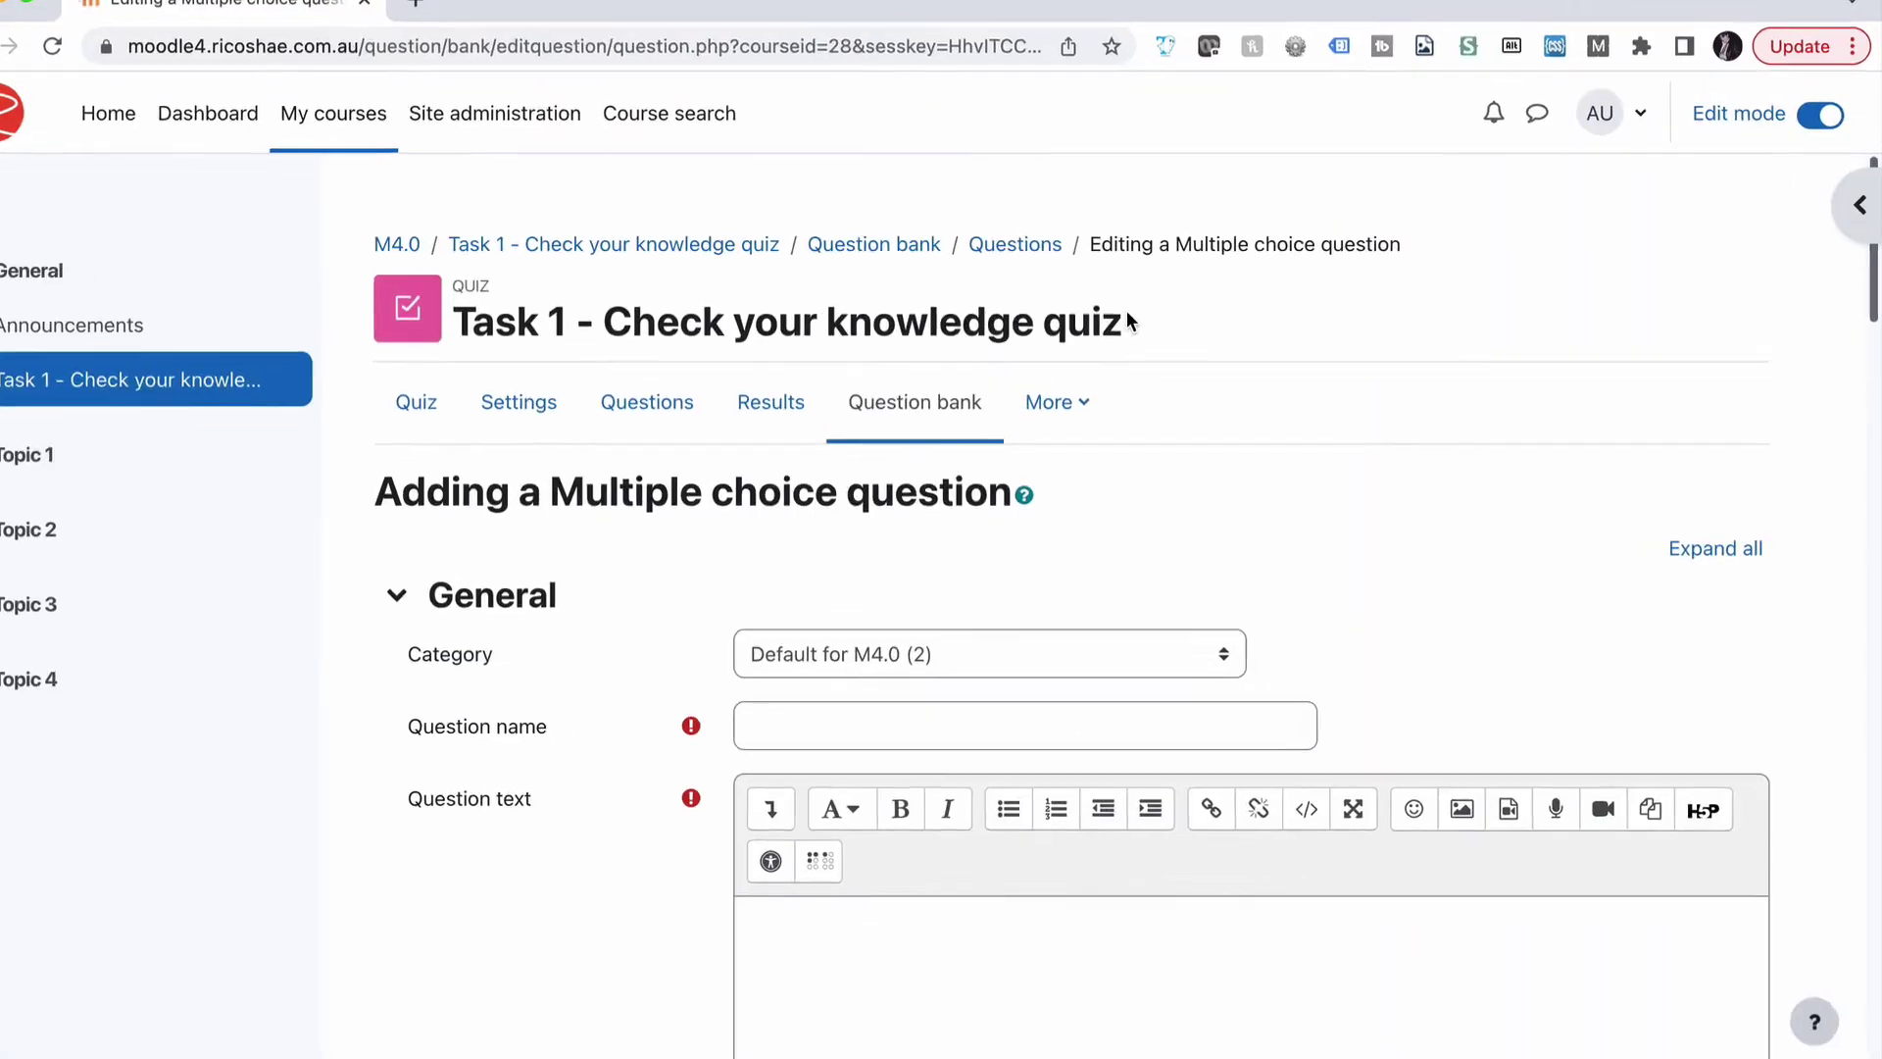
pyautogui.moveTo(1043, 354); pyautogui.dragTo(1013, 354)
pyautogui.moveTo(925, 177); pyautogui.dragTo(334, 179)
pyautogui.hotkey('ctrl', 'c')
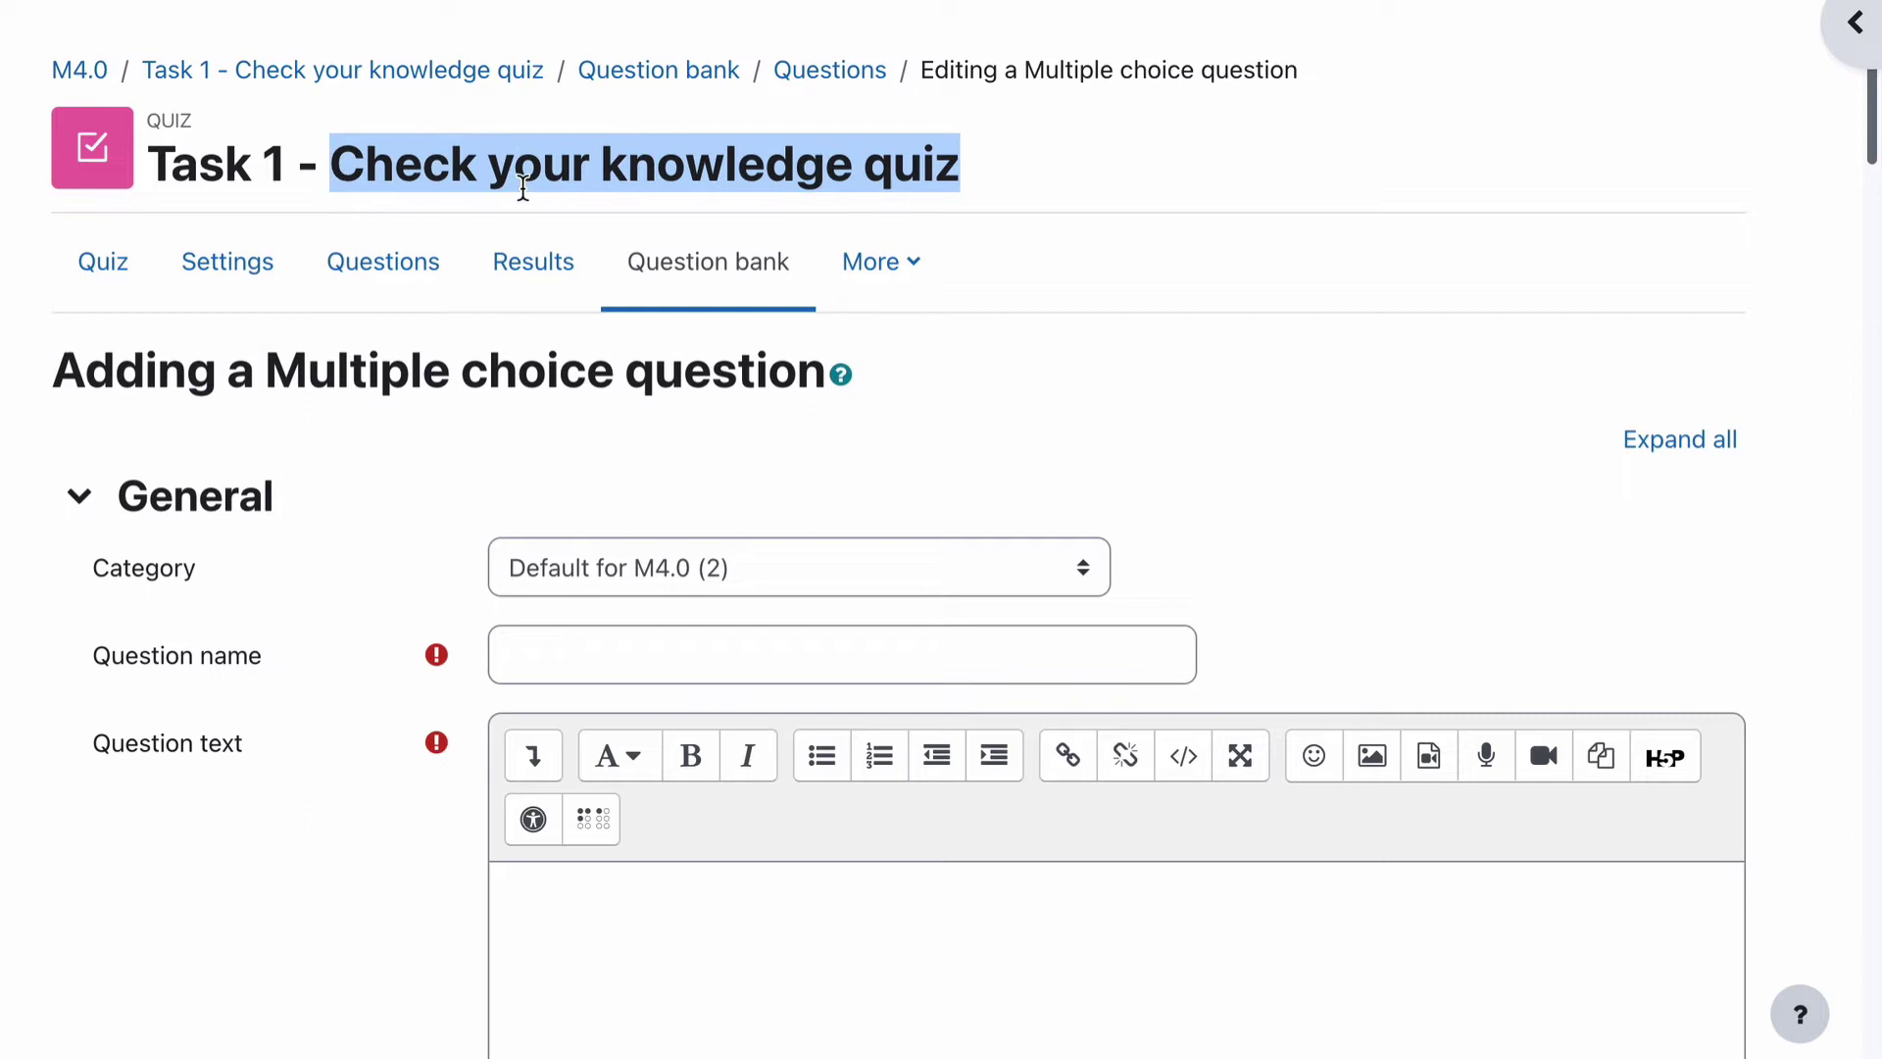
pyautogui.click(578, 646)
pyautogui.hotkey('ctrl', 'v')
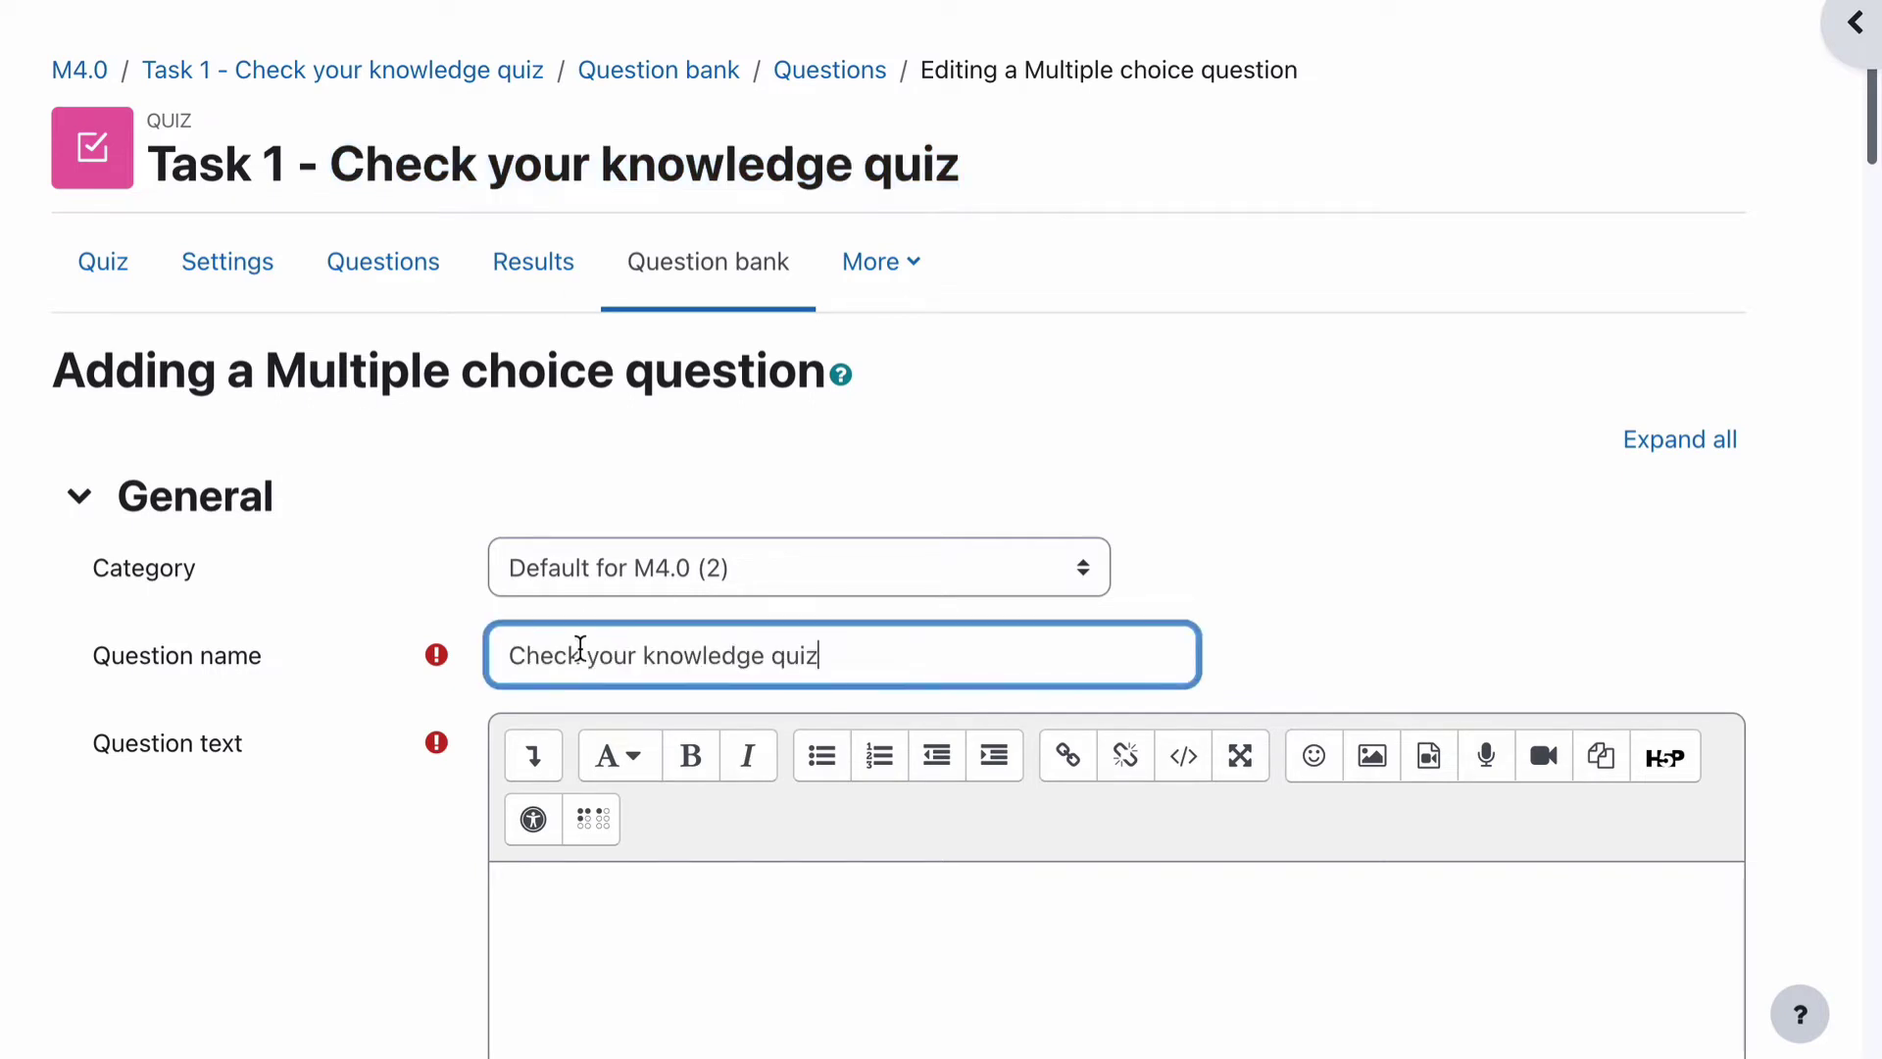
pyautogui.write('- Q3')
pyautogui.scroll(-5, 272, 671)
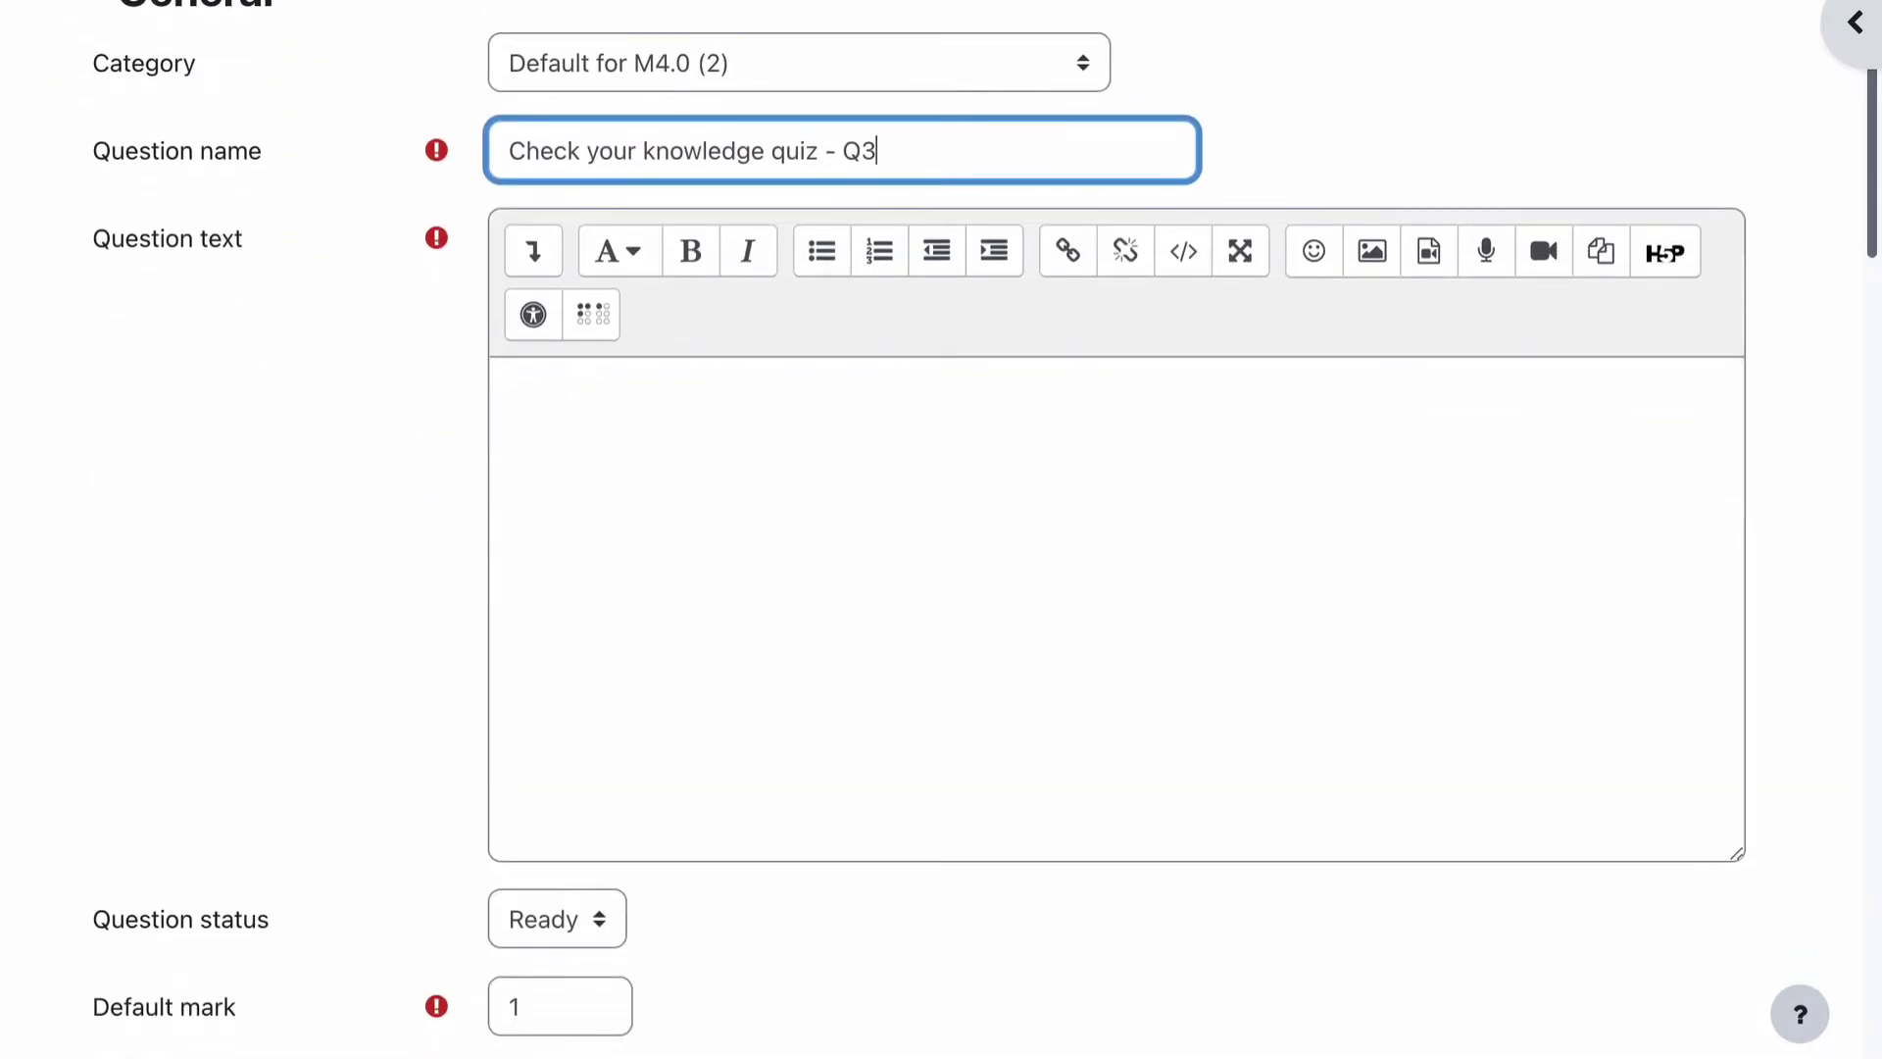
pyautogui.press('Tab')
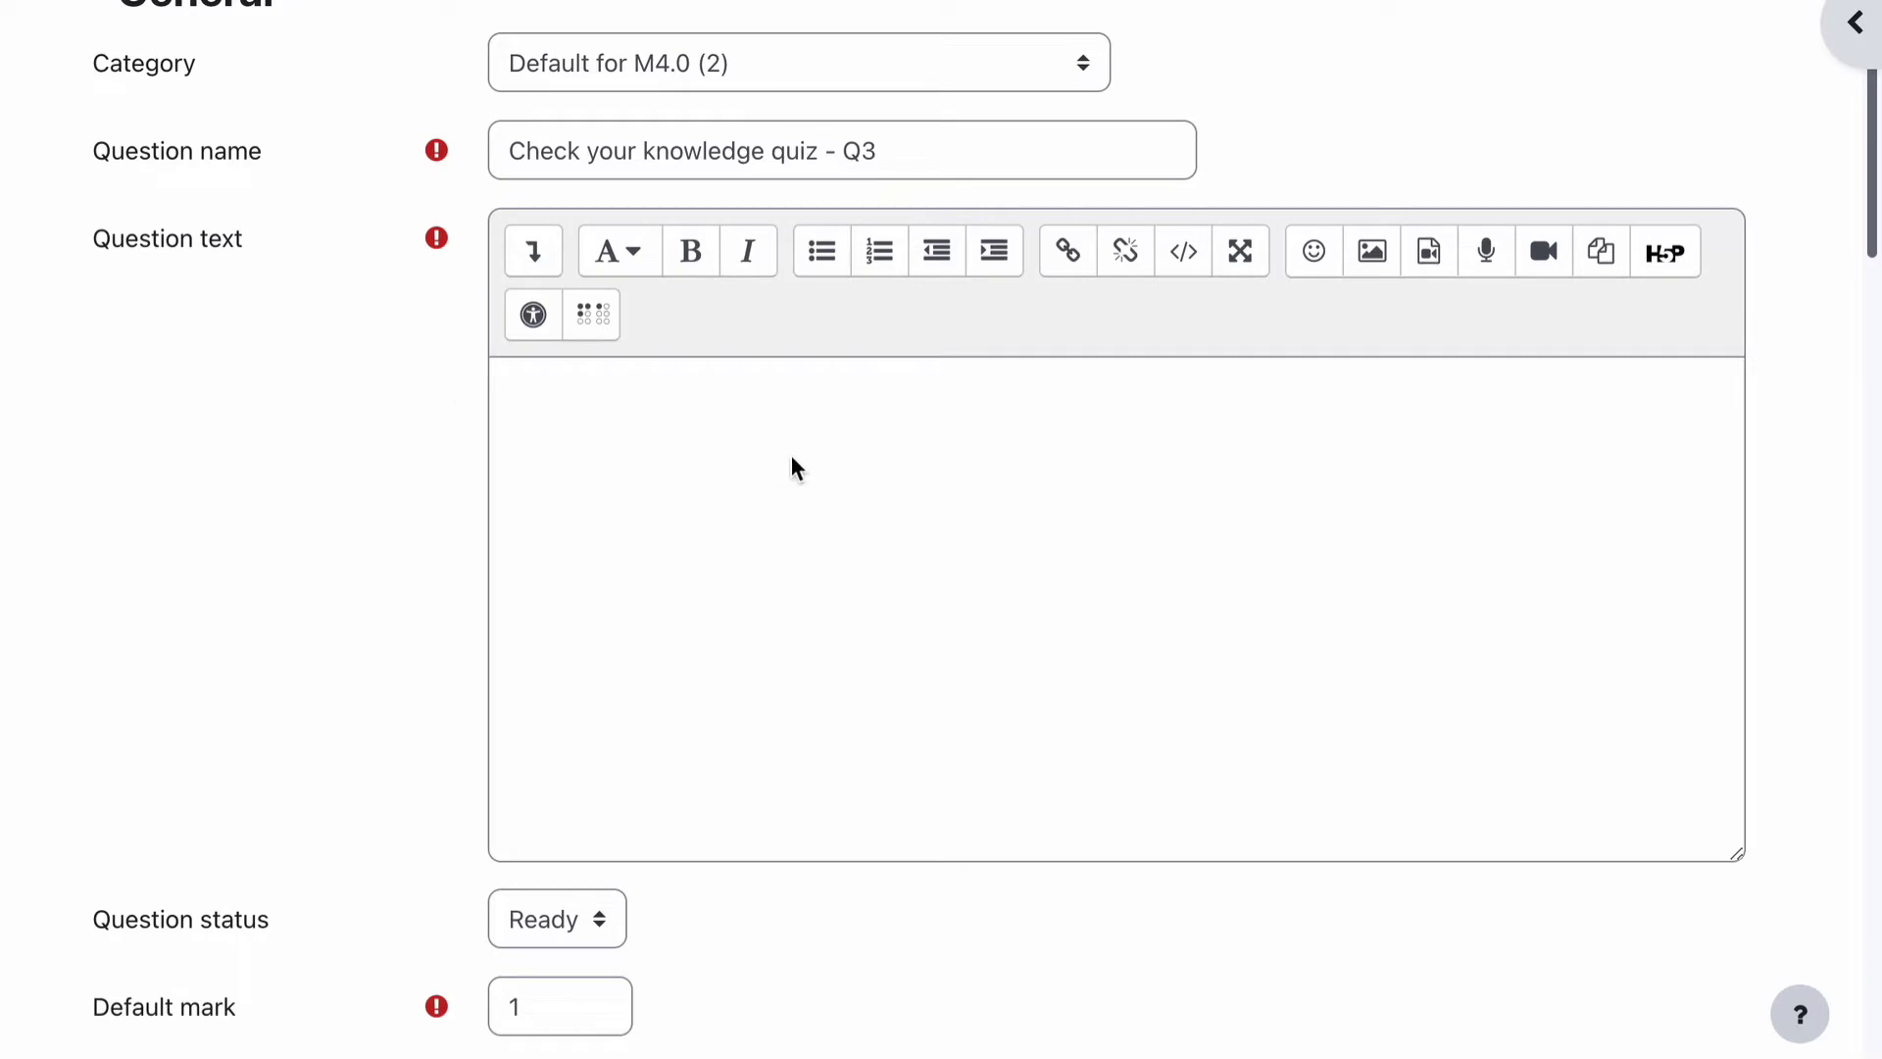
# Paste the question about primary building blocks for vector illustrations into Question text
pyautogui.click(693, 391)
pyautogui.write('What are the primary building blocks for vector illustrations?')
pyautogui.press('BackSpace')
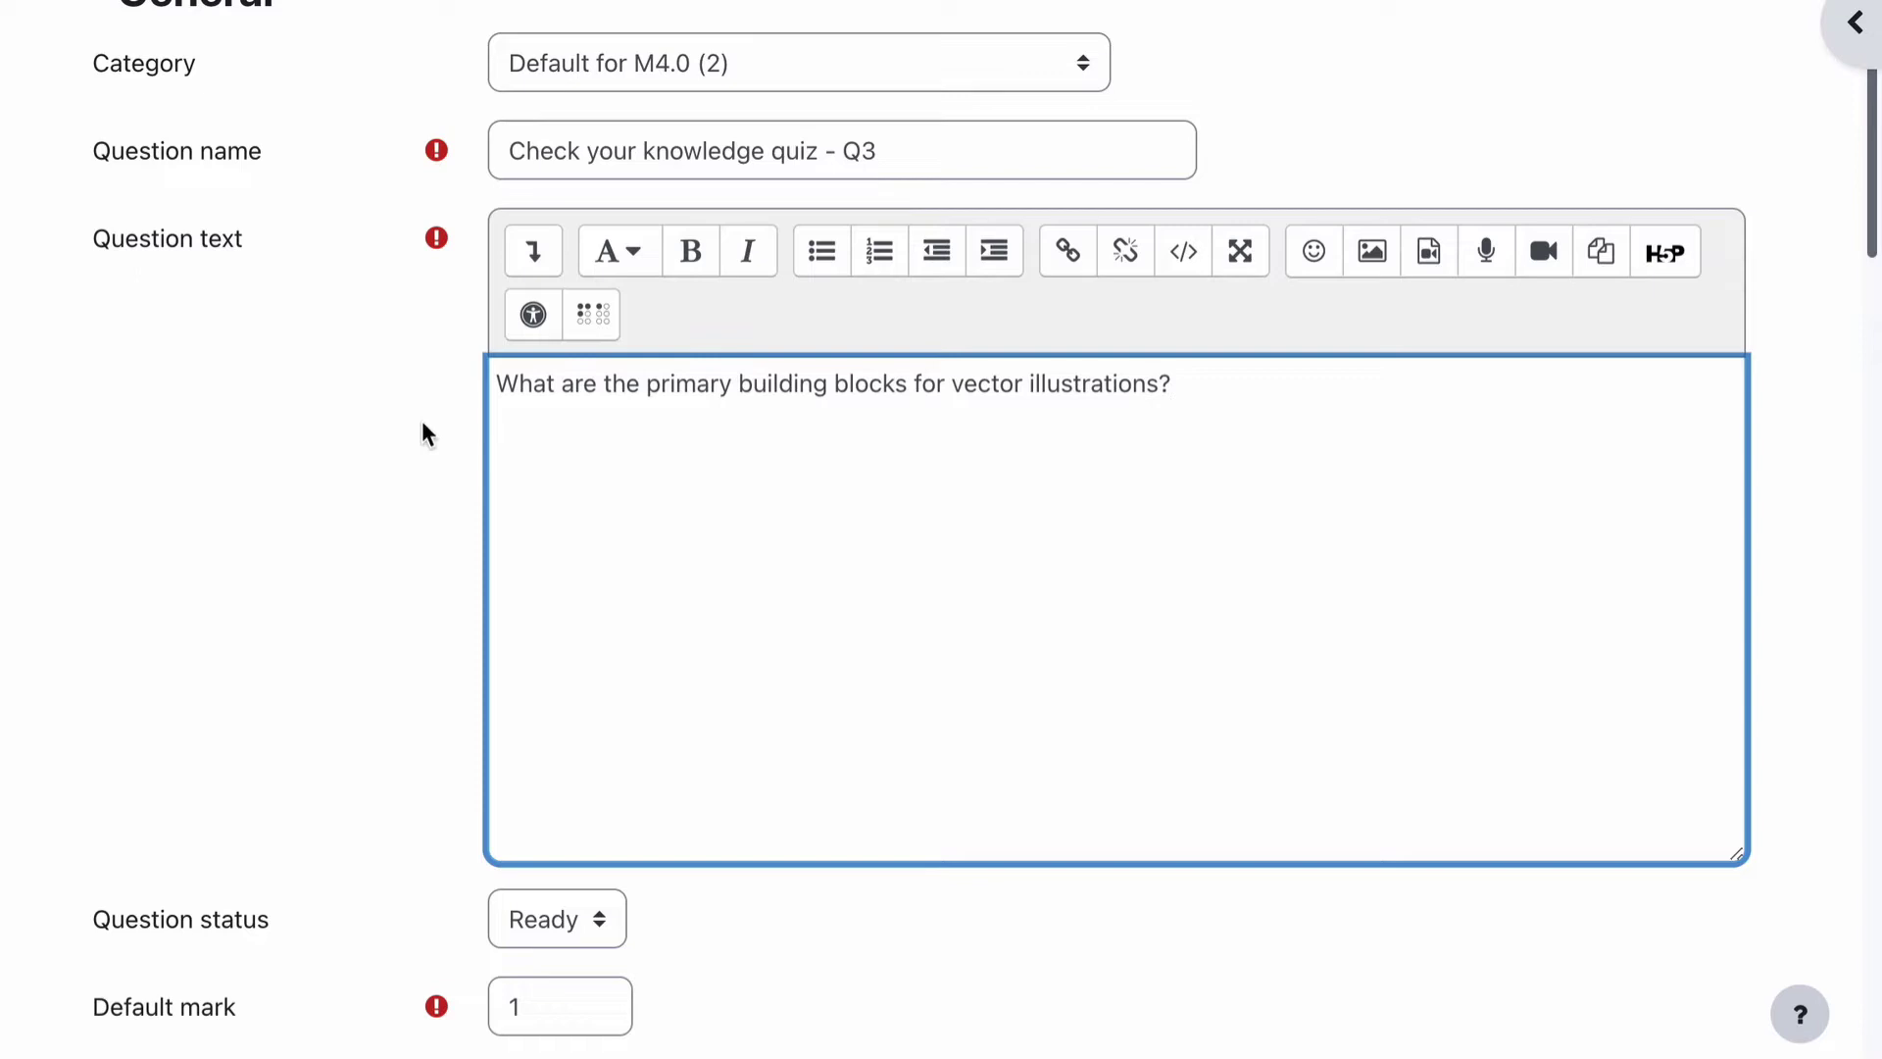
pyautogui.scroll(-4, 262, 491)
# Set 'One or multiple answers?' to 'Multiple answers allowed'
pyautogui.scroll(-2, 263, 491)
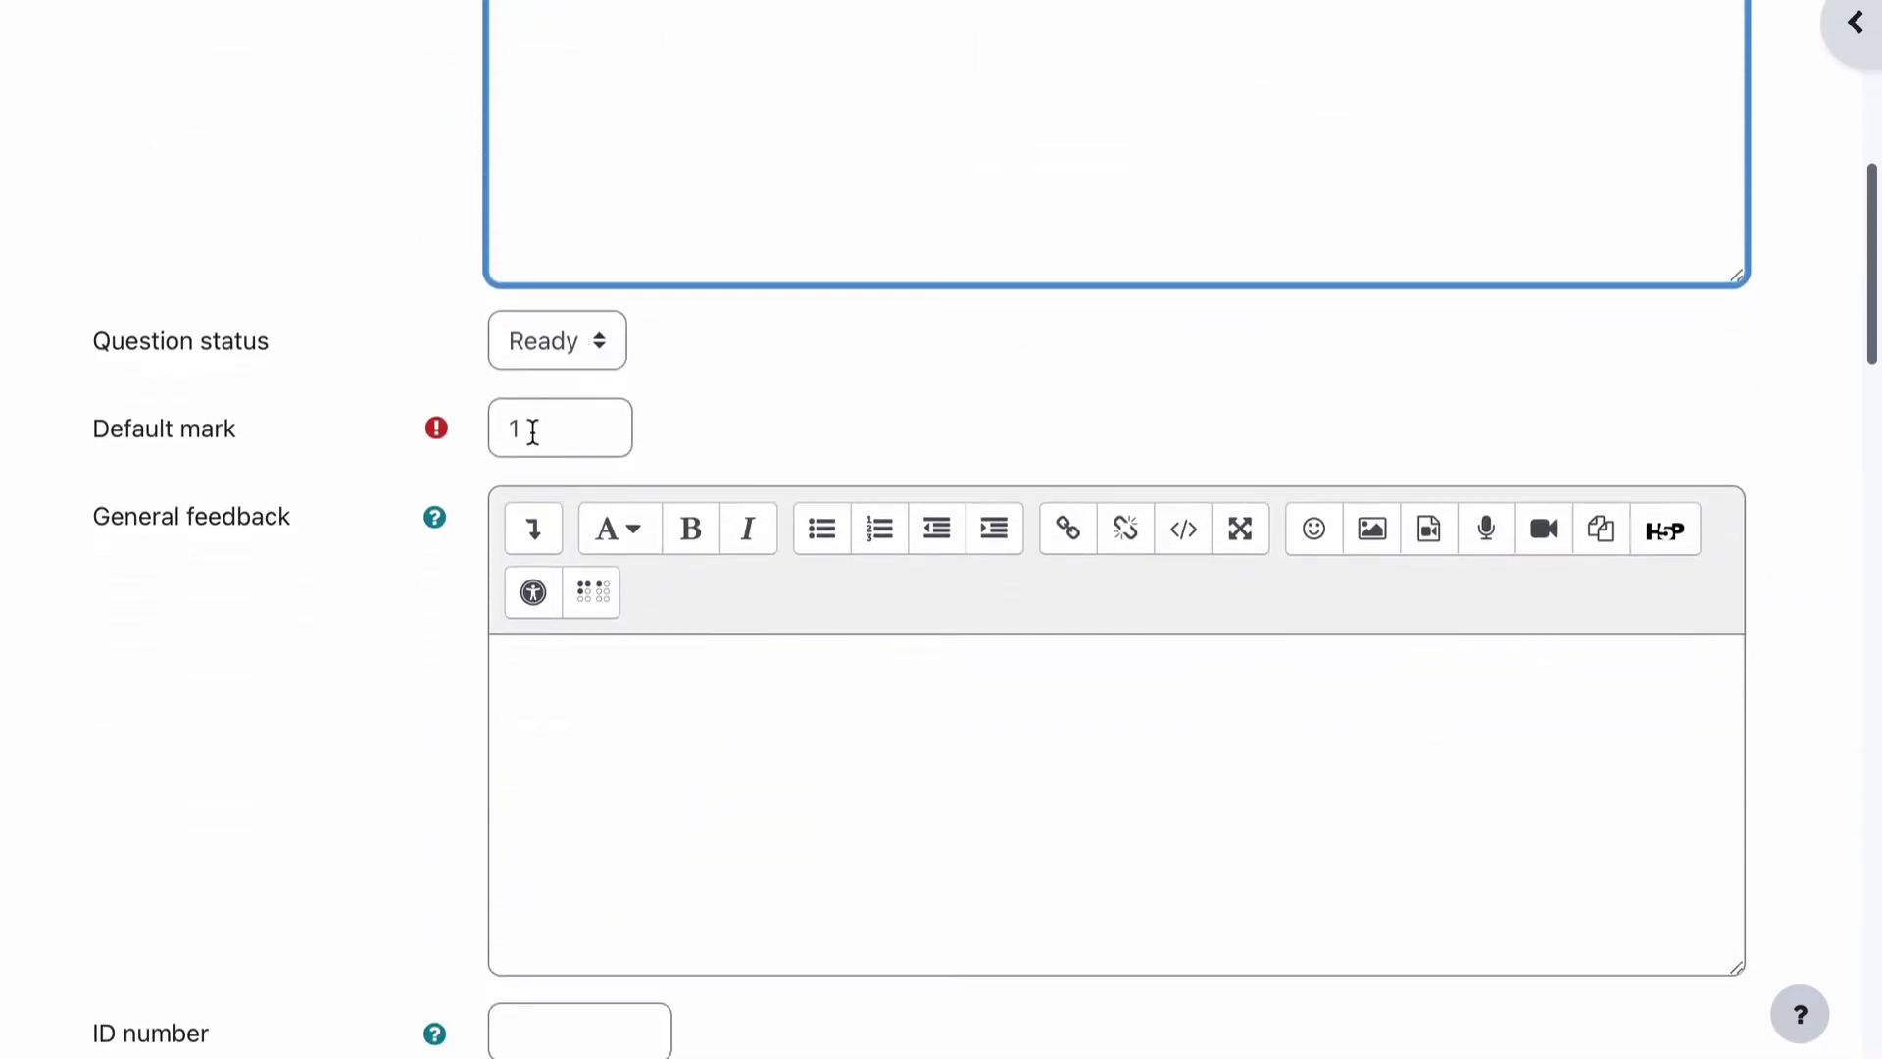
pyautogui.scroll(-5, 266, 710)
pyautogui.scroll(-3, 375, 395)
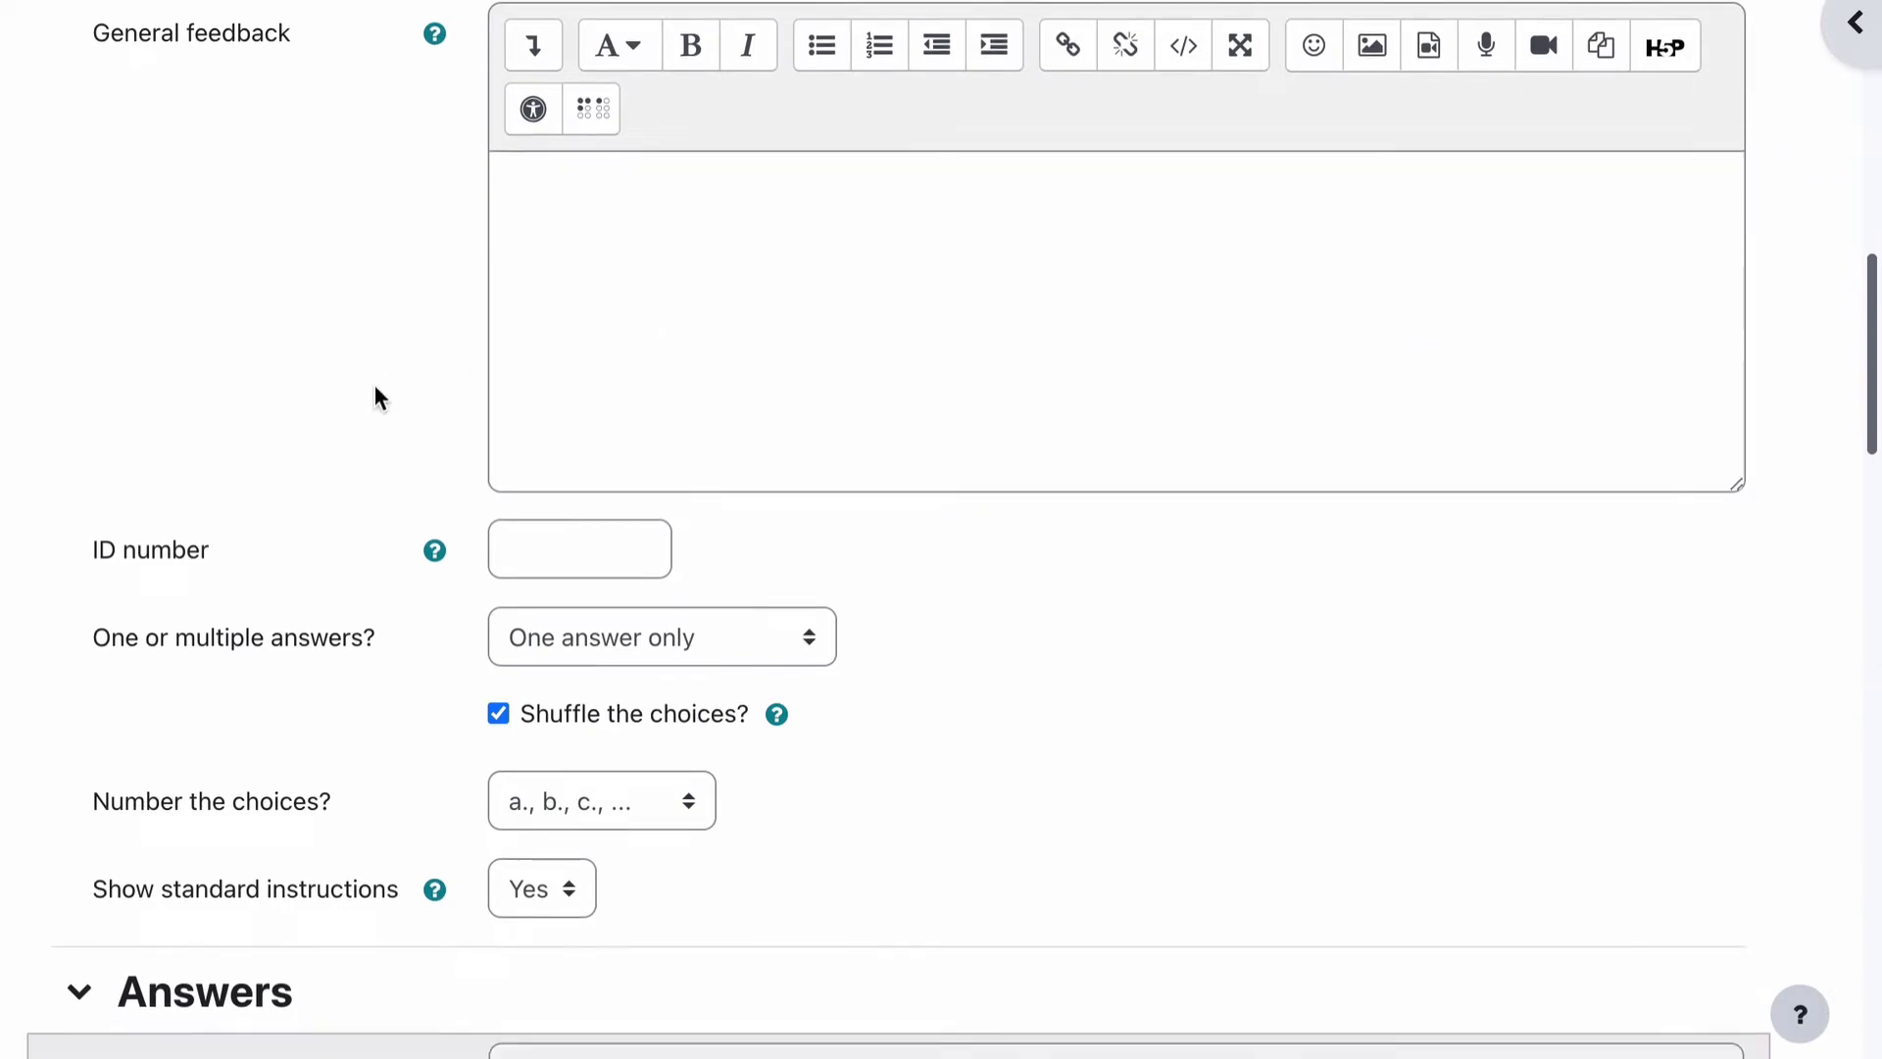
pyautogui.scroll(-2, 376, 389)
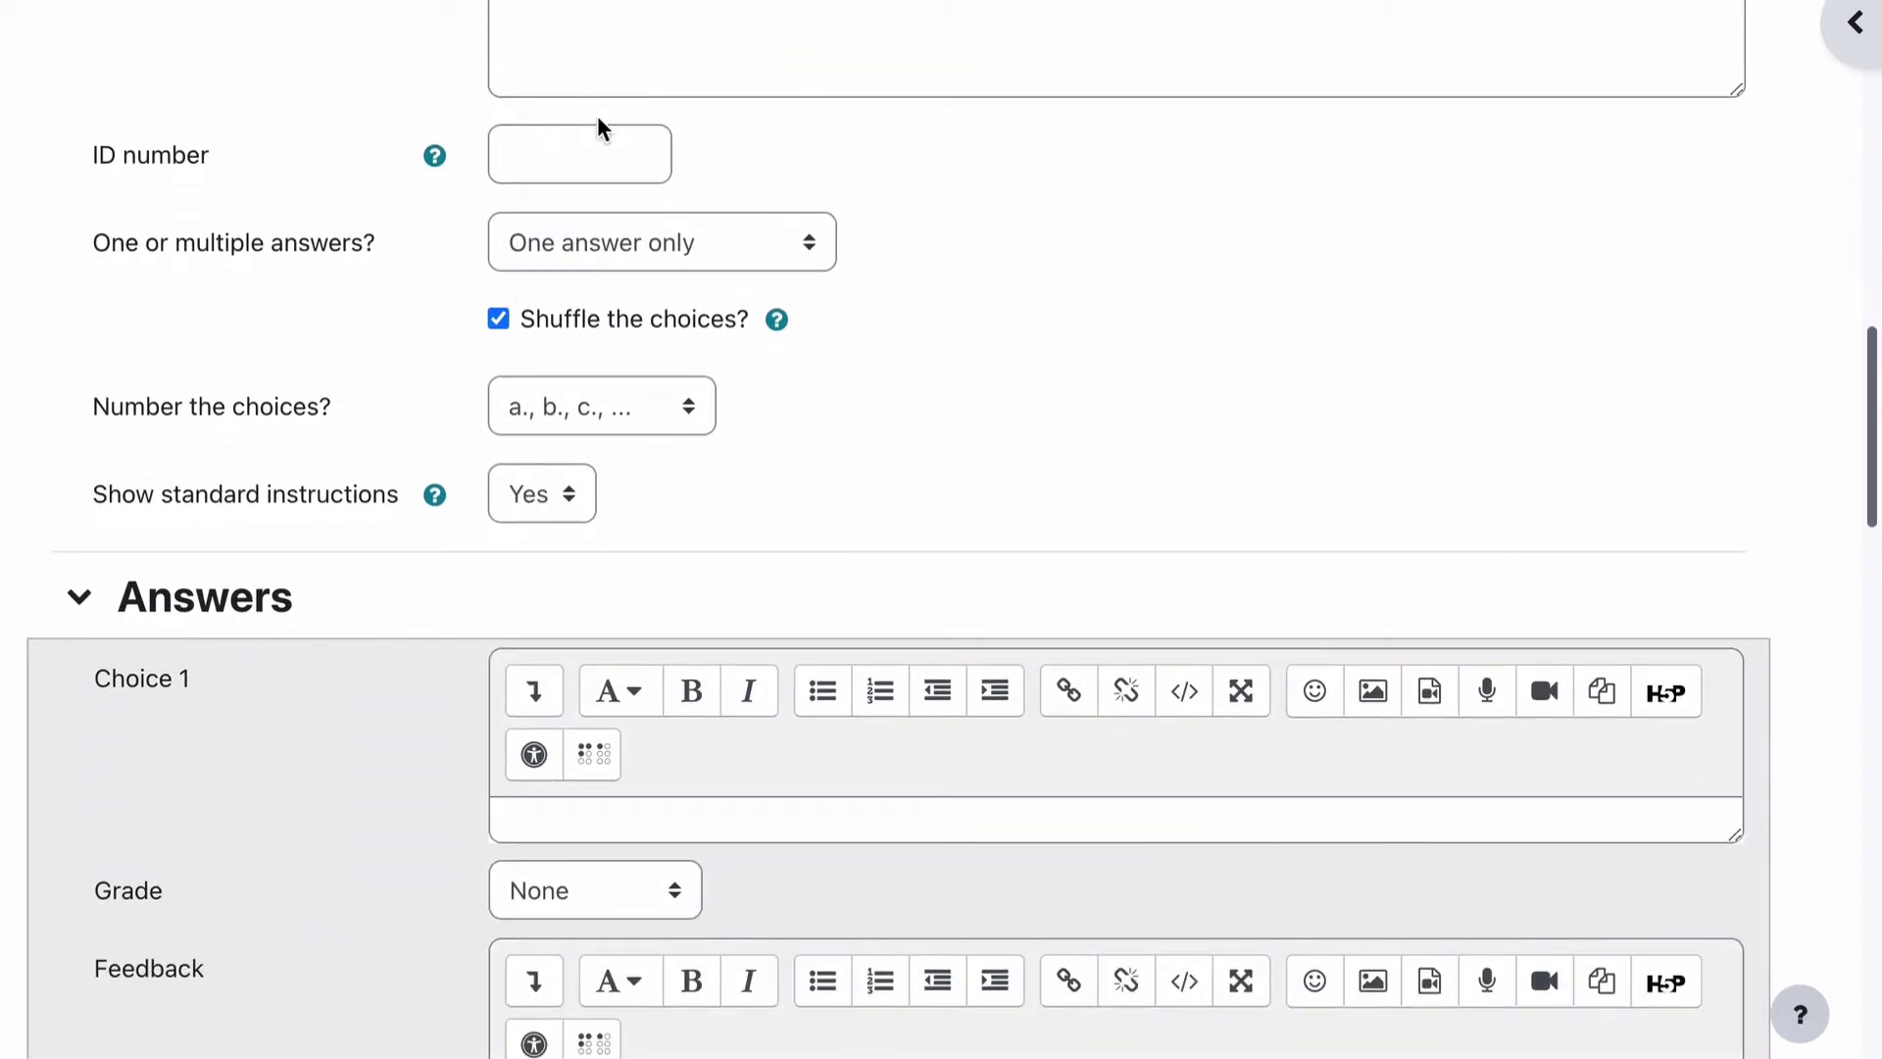
pyautogui.click(547, 248)
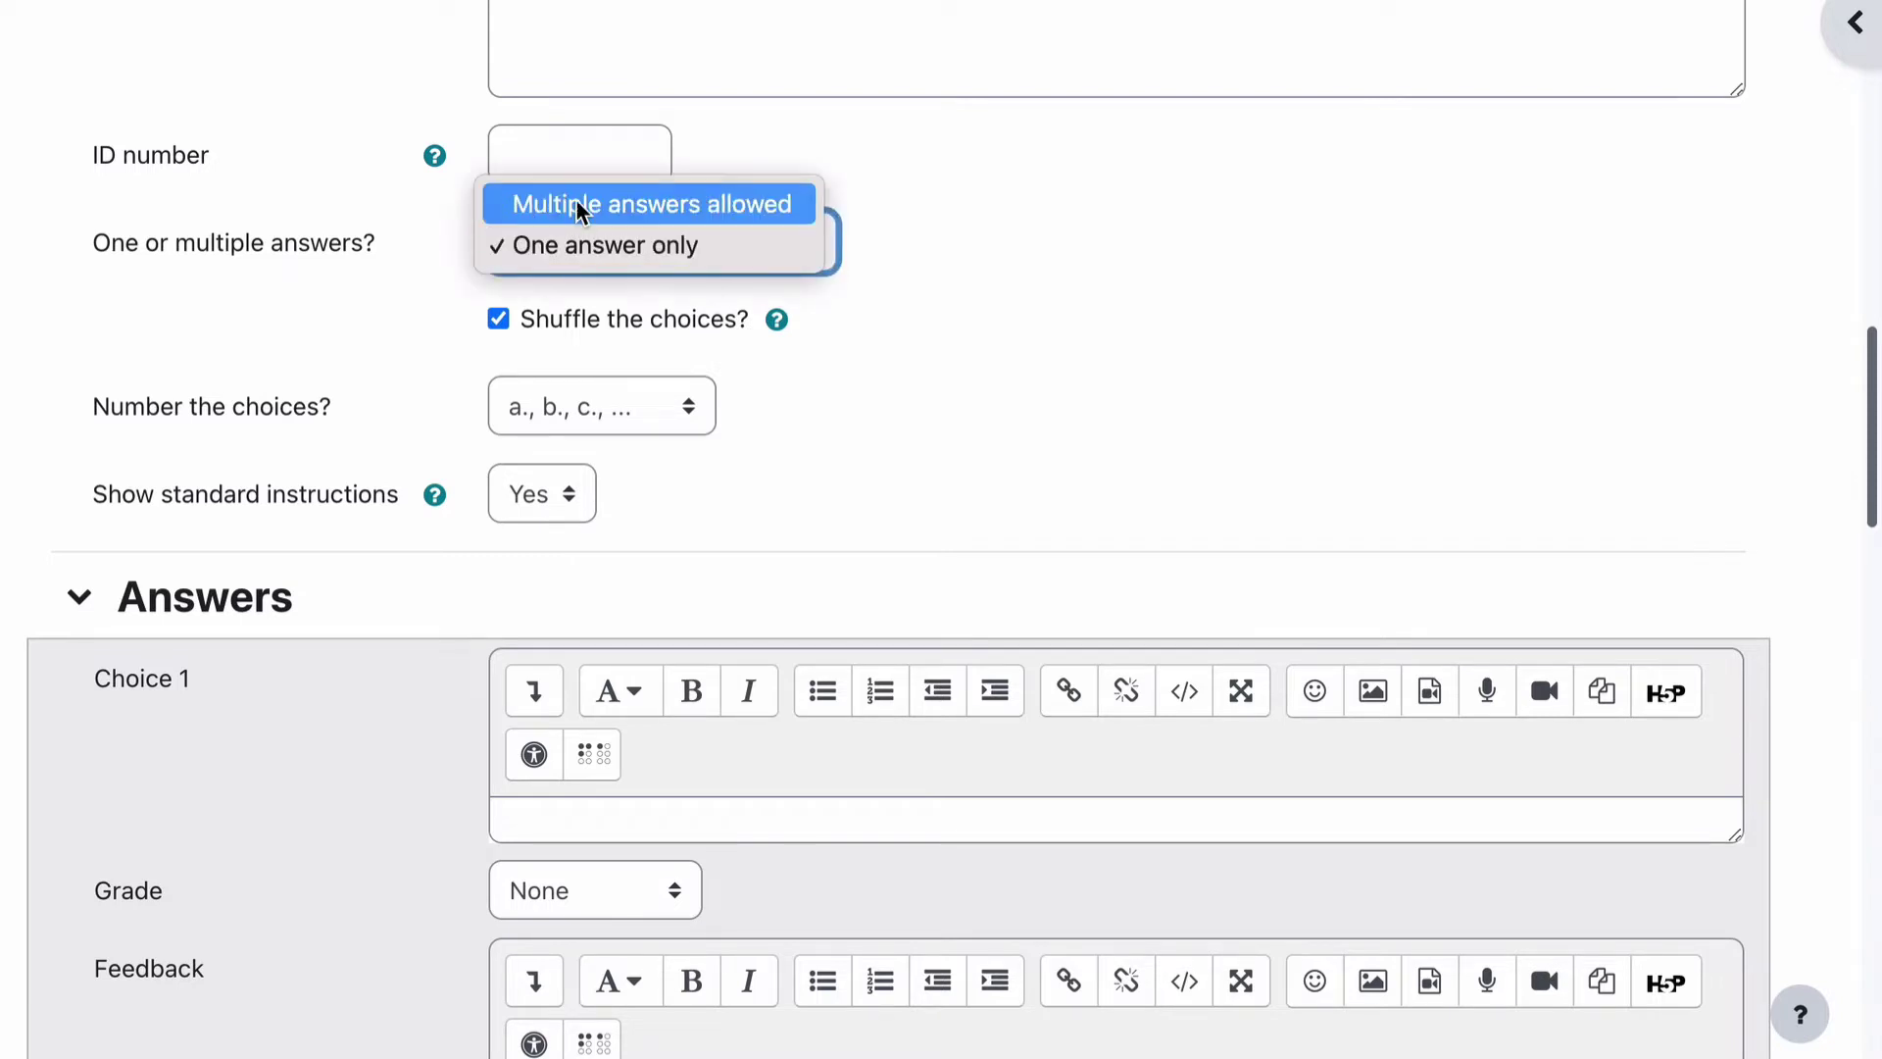
pyautogui.click(578, 207)
pyautogui.click(1015, 325)
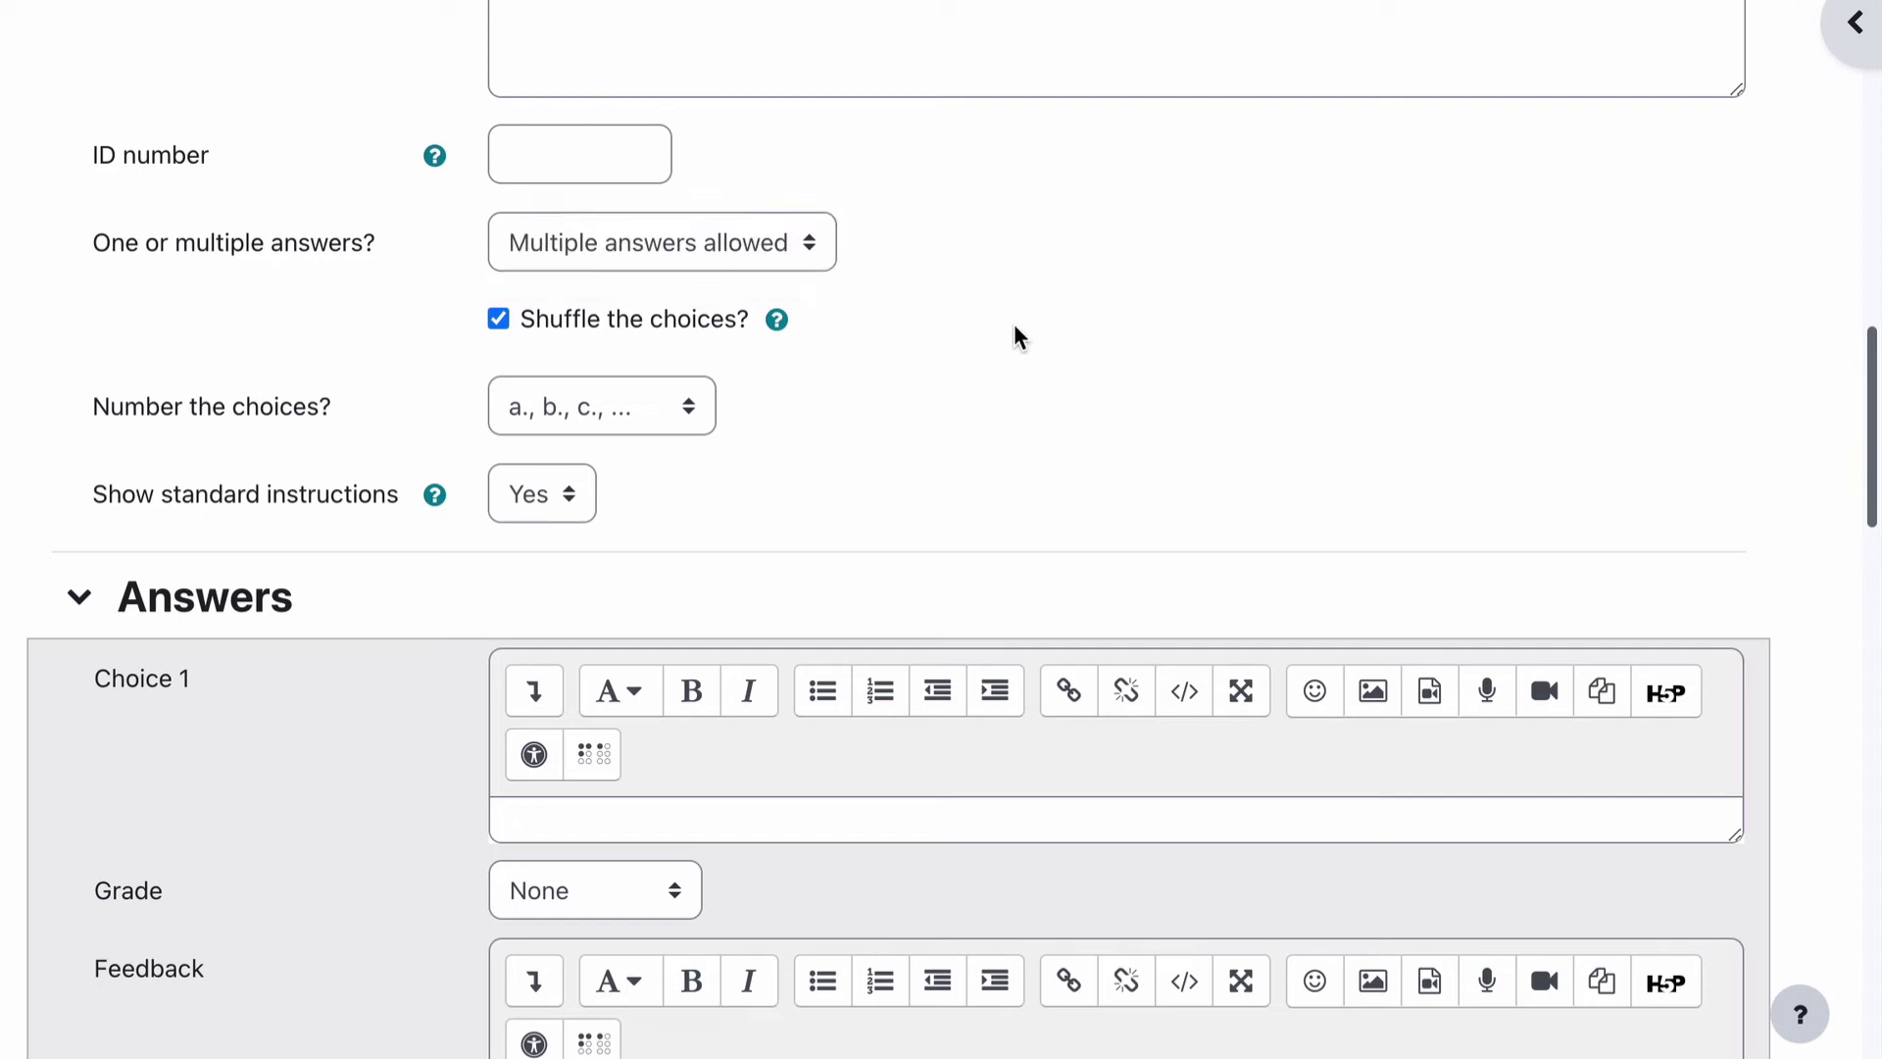
# Keep choice numbering at 'a., b., c., ...' and scroll down to the Answers section
pyautogui.click(610, 409)
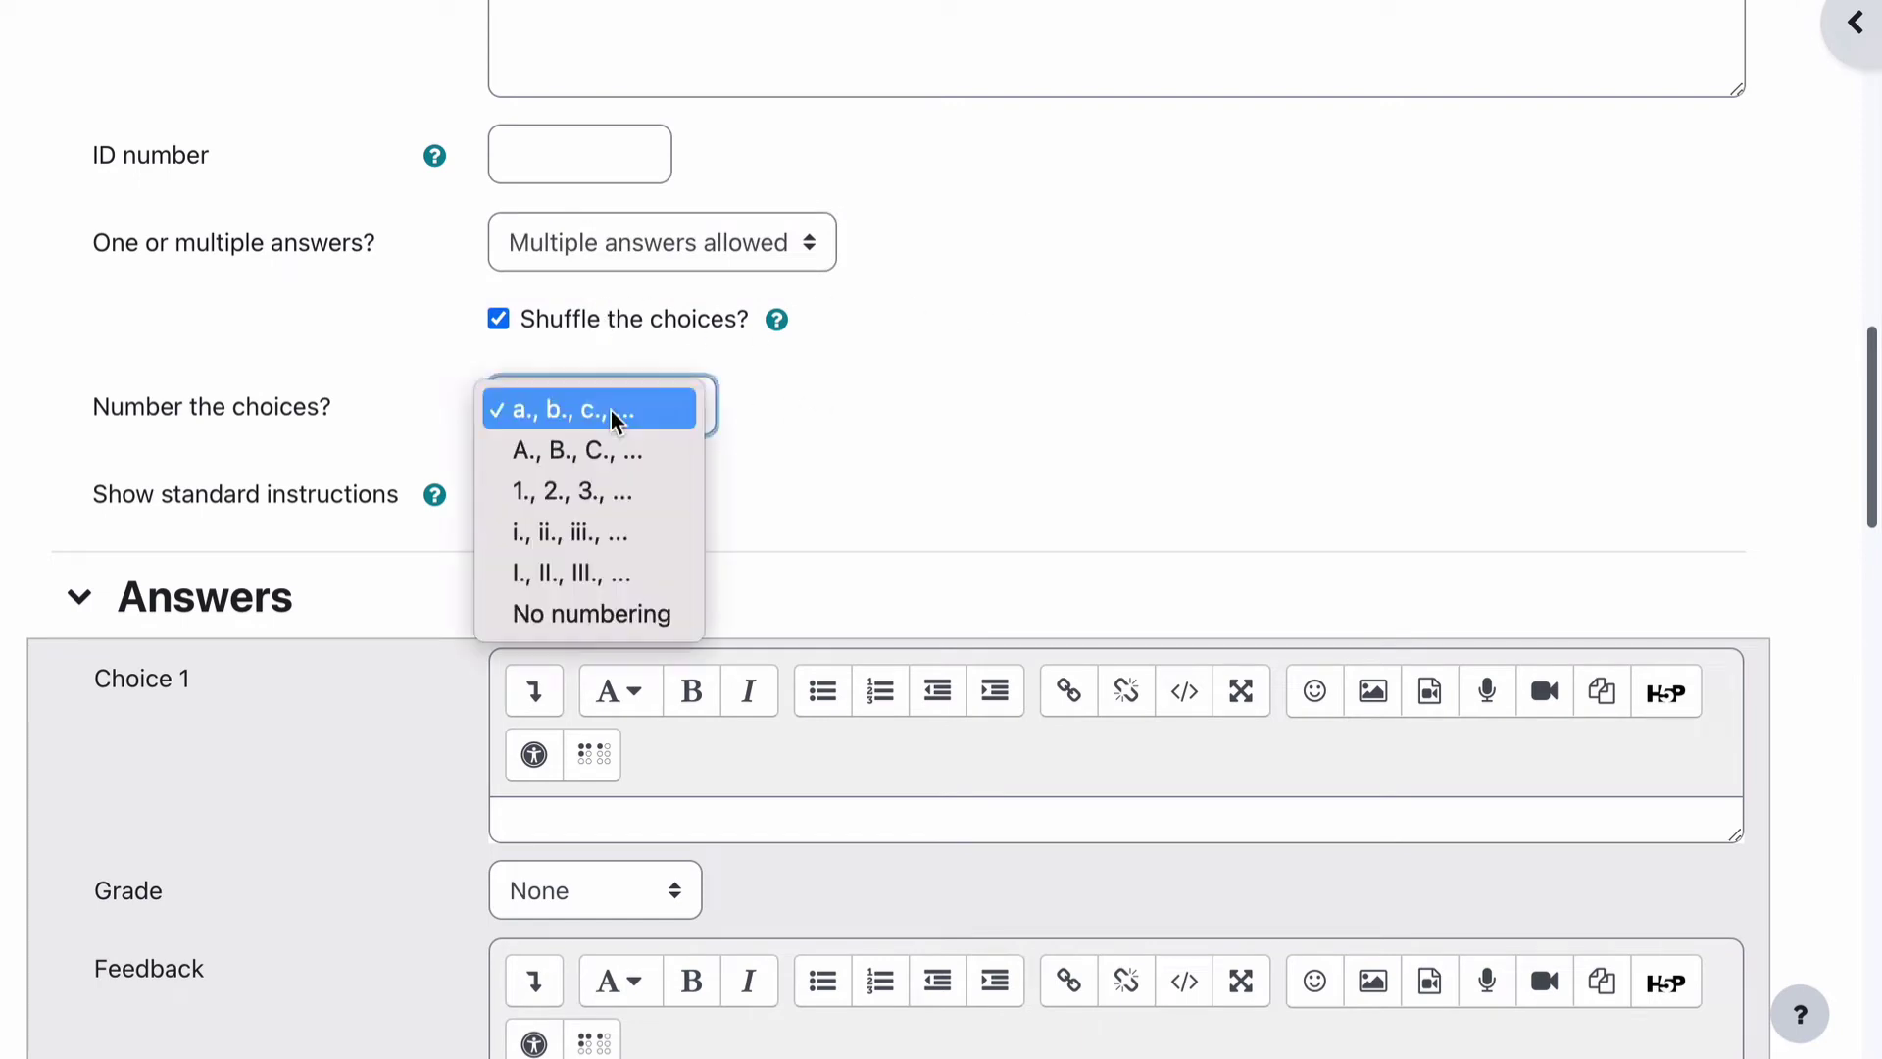
pyautogui.click(609, 409)
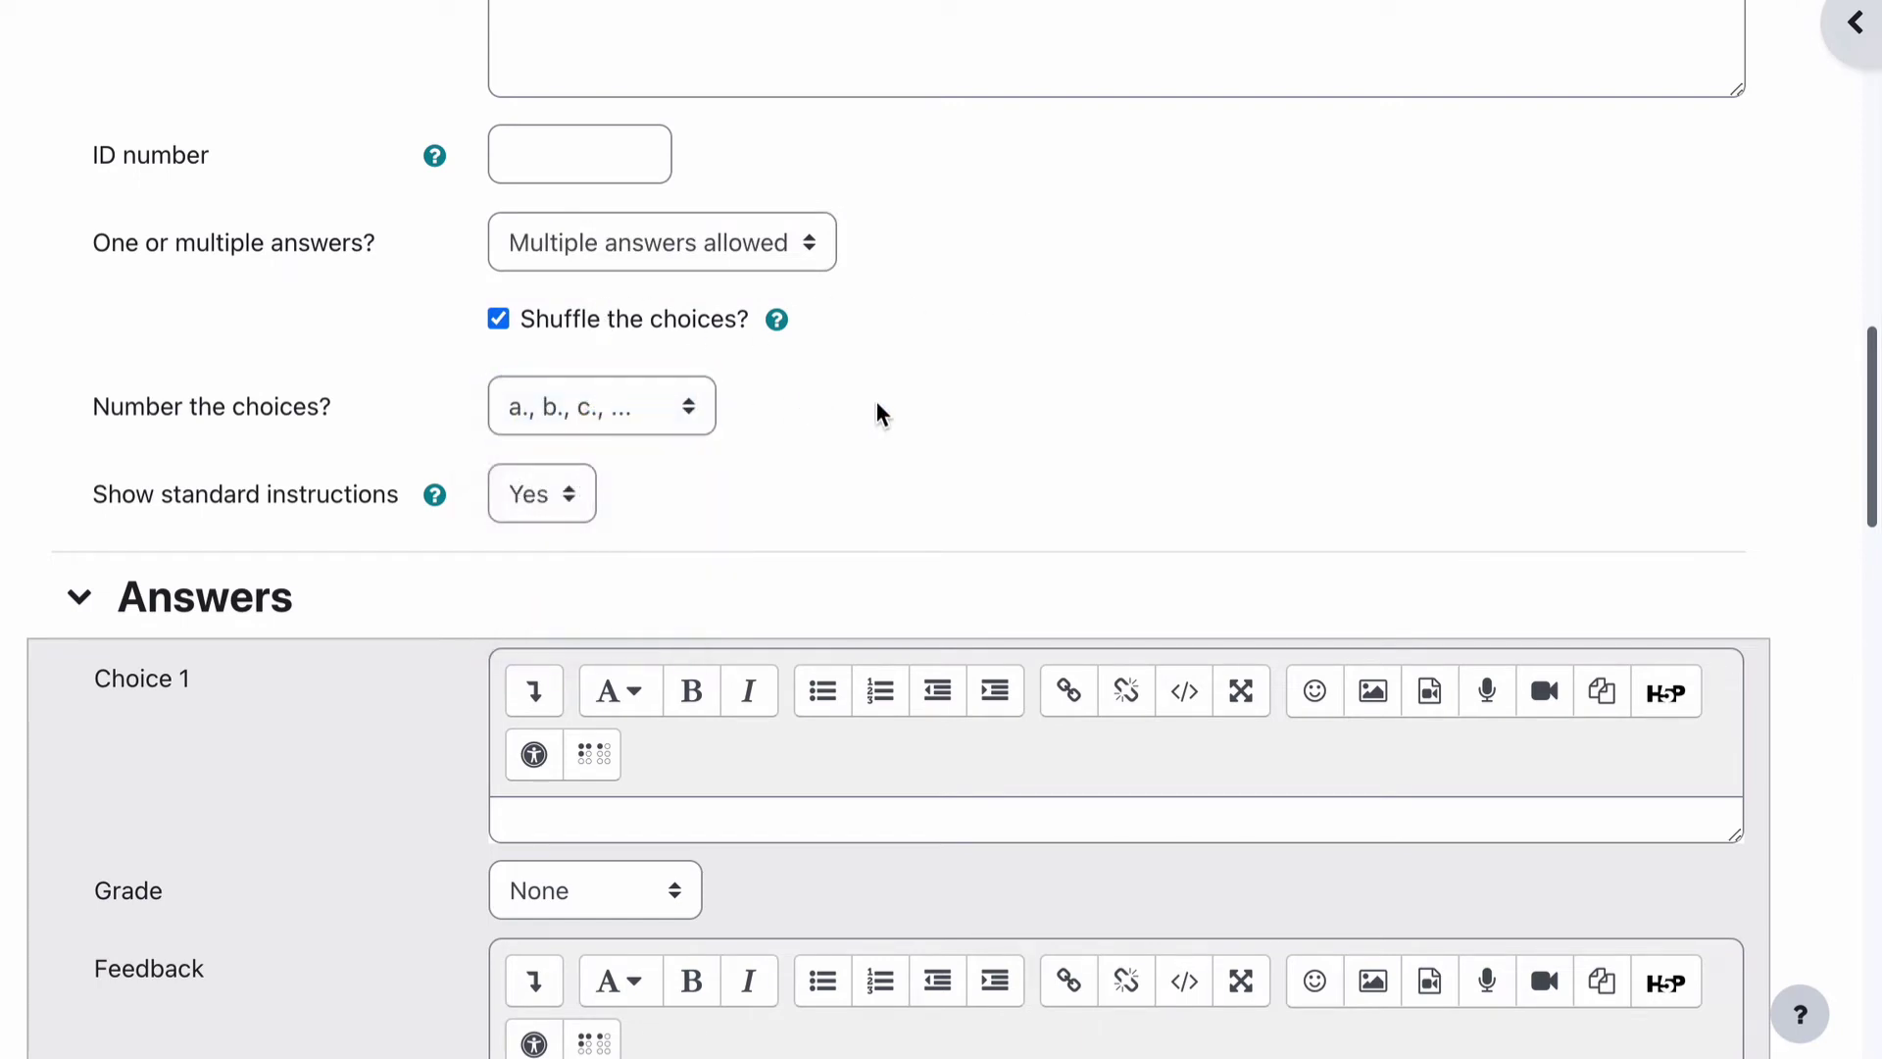
pyautogui.scroll(-2, 877, 403)
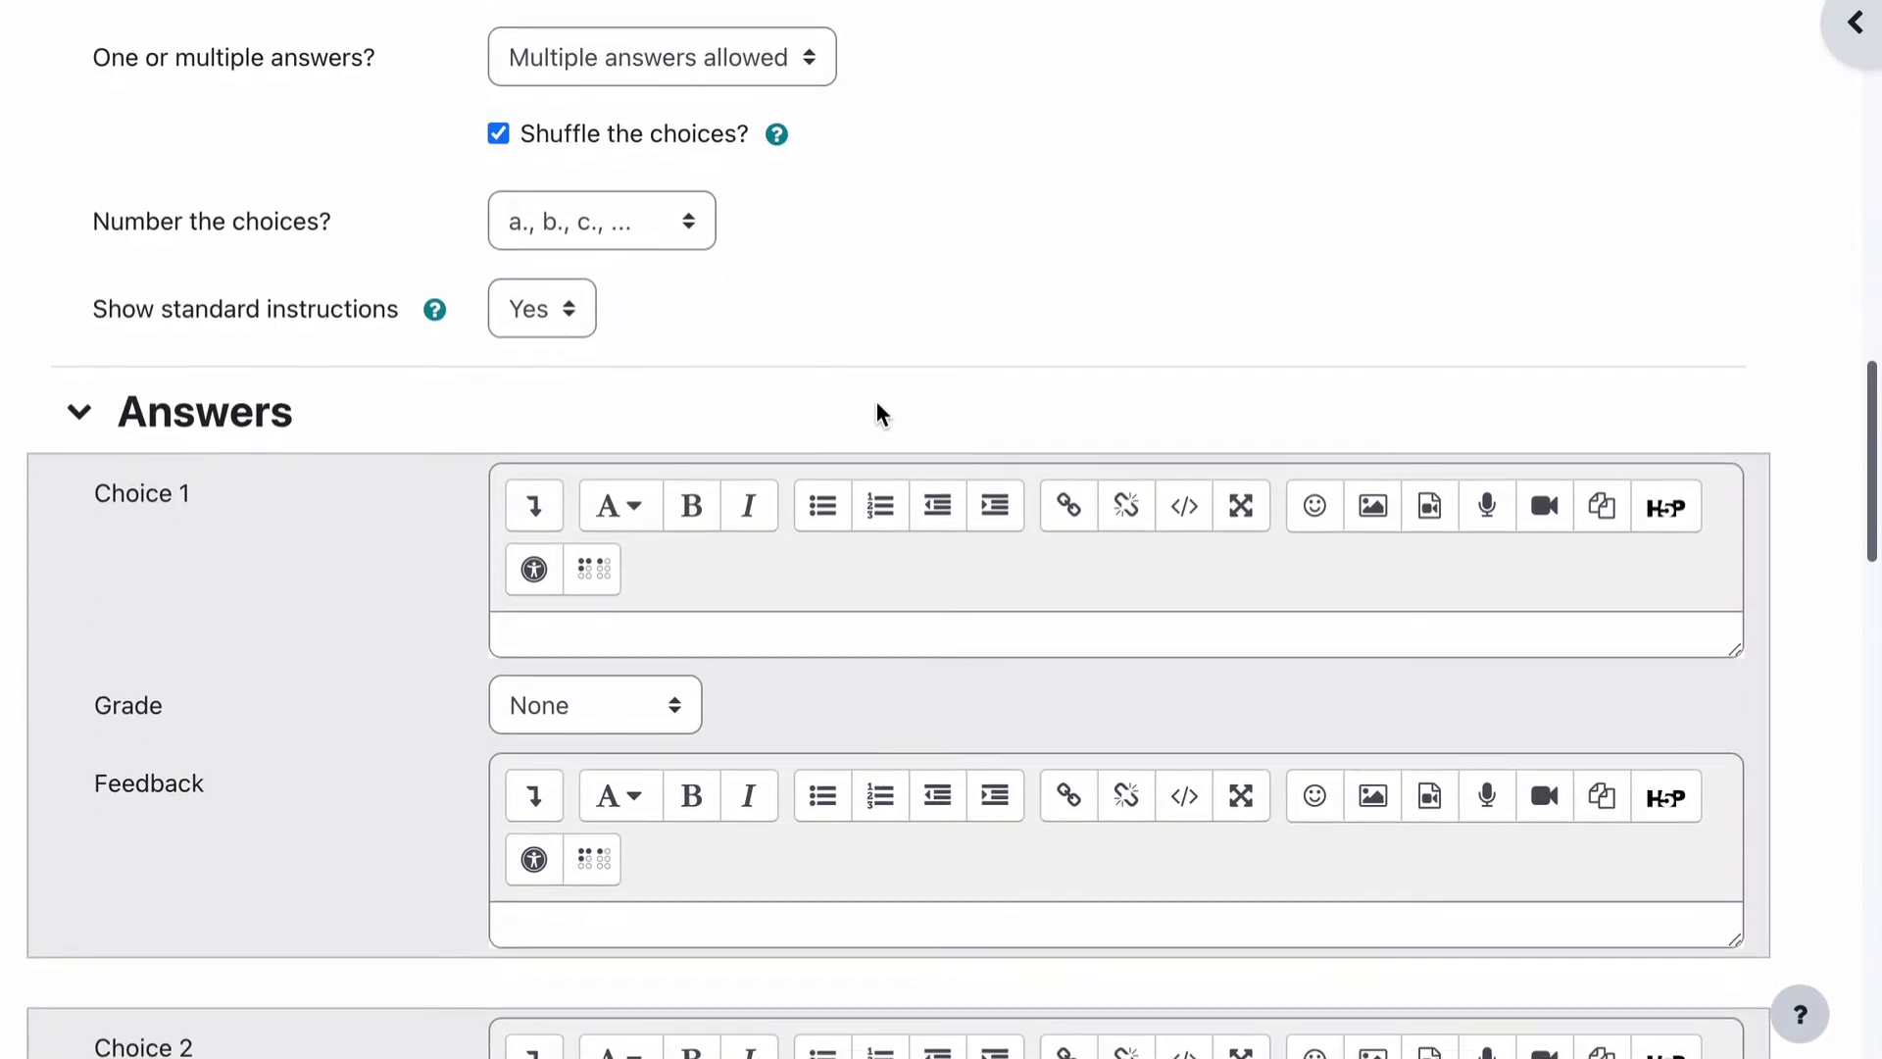
pyautogui.scroll(-2, 876, 402)
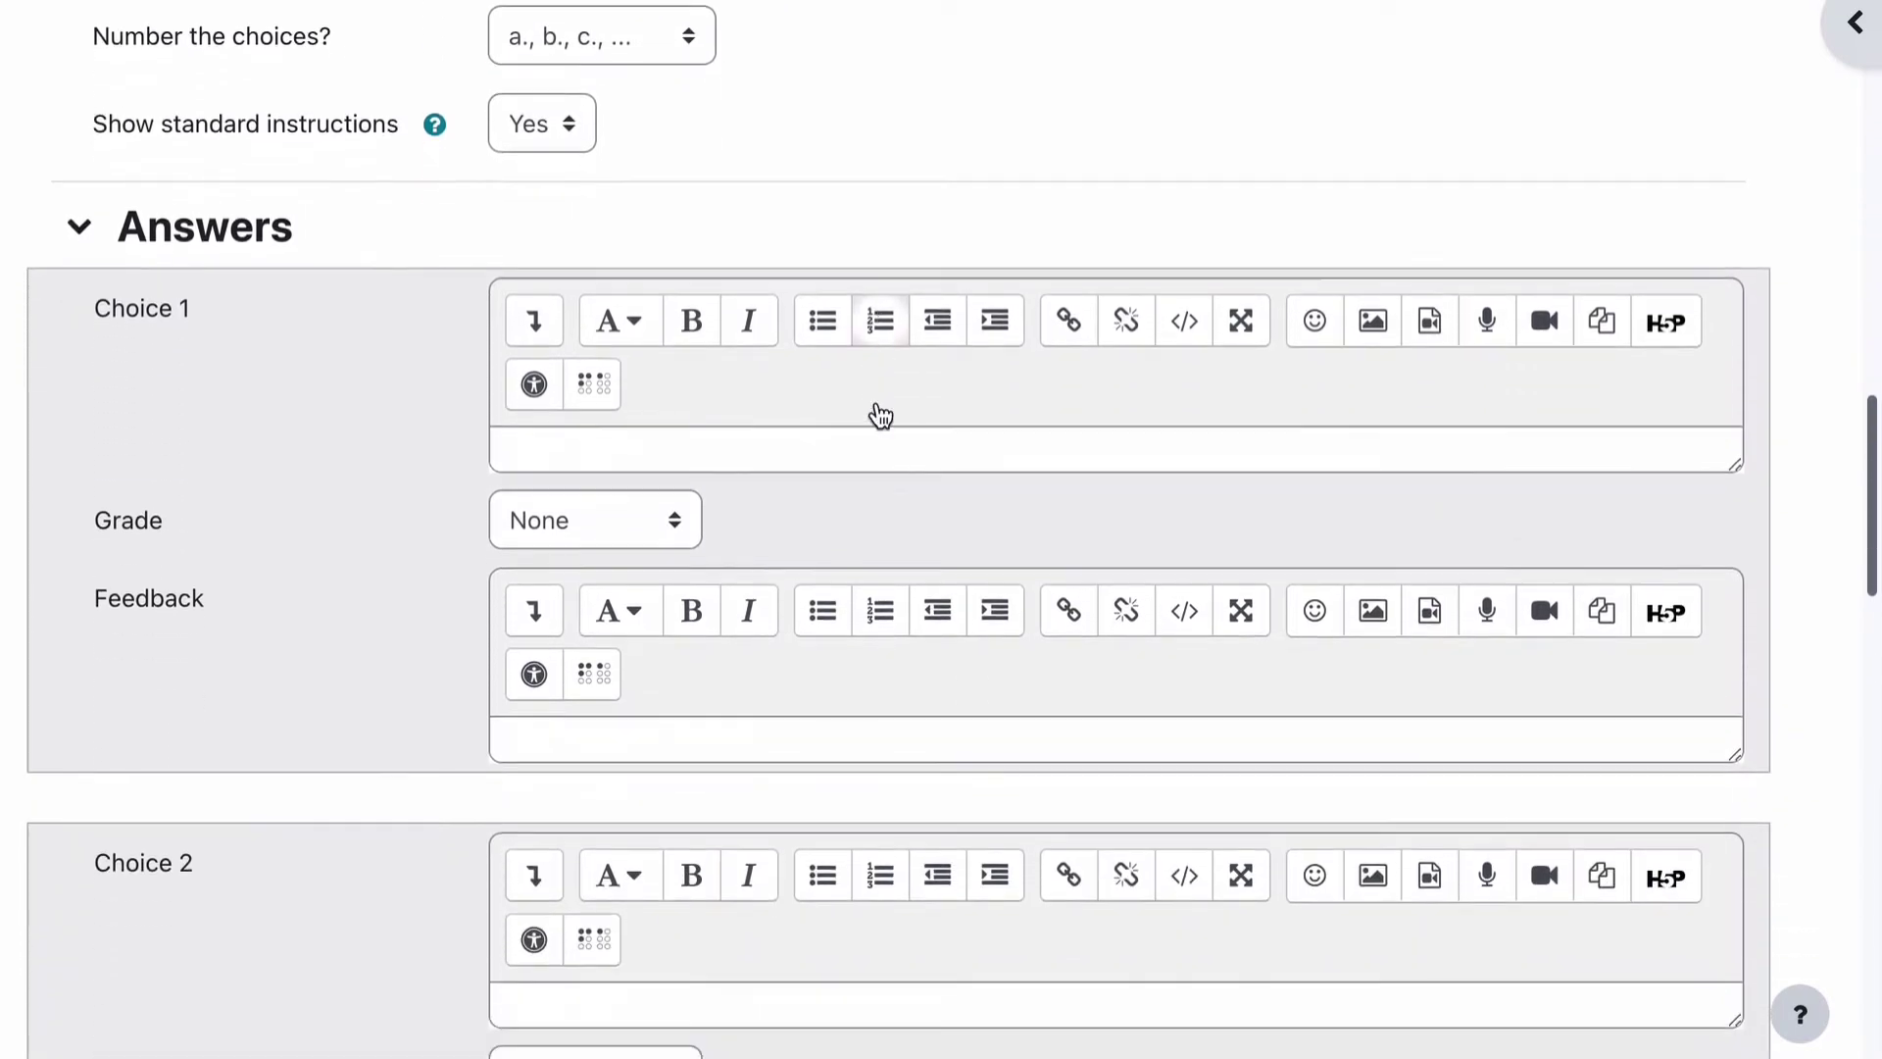
pyautogui.scroll(3, 880, 416)
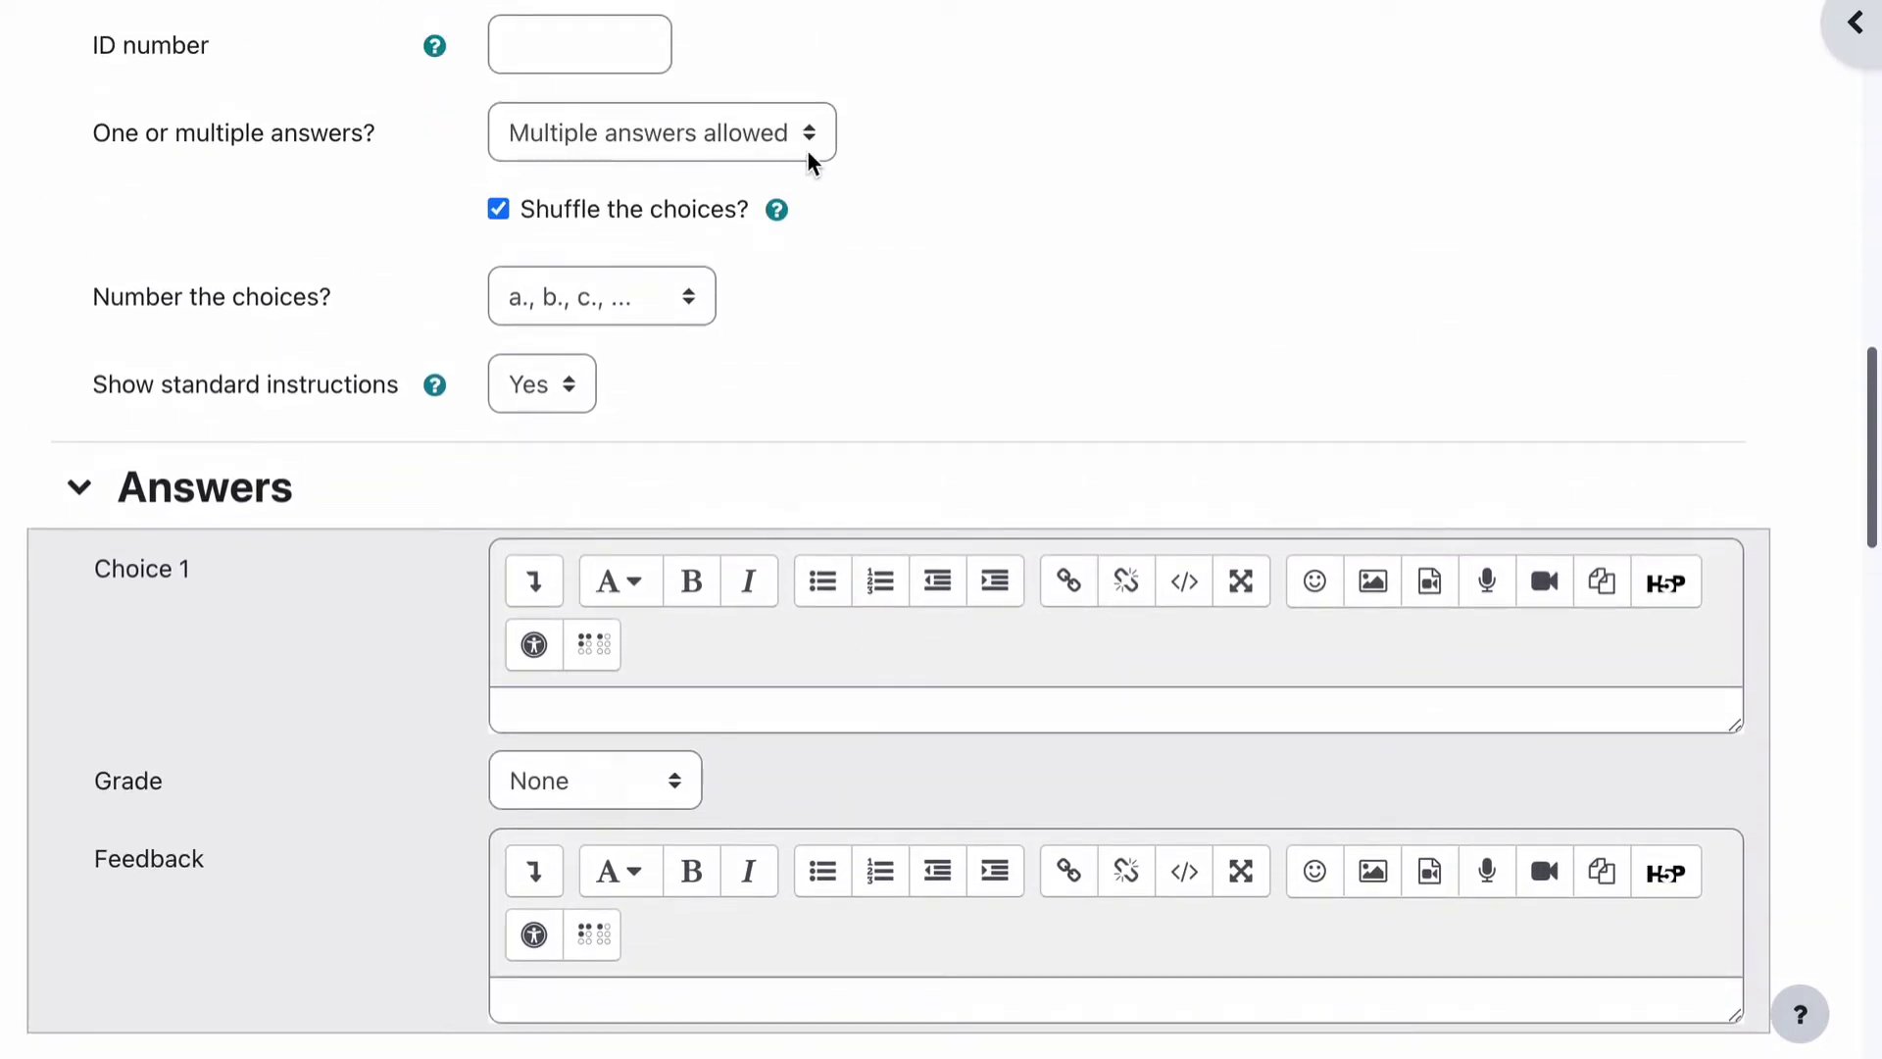
pyautogui.scroll(-4, 814, 436)
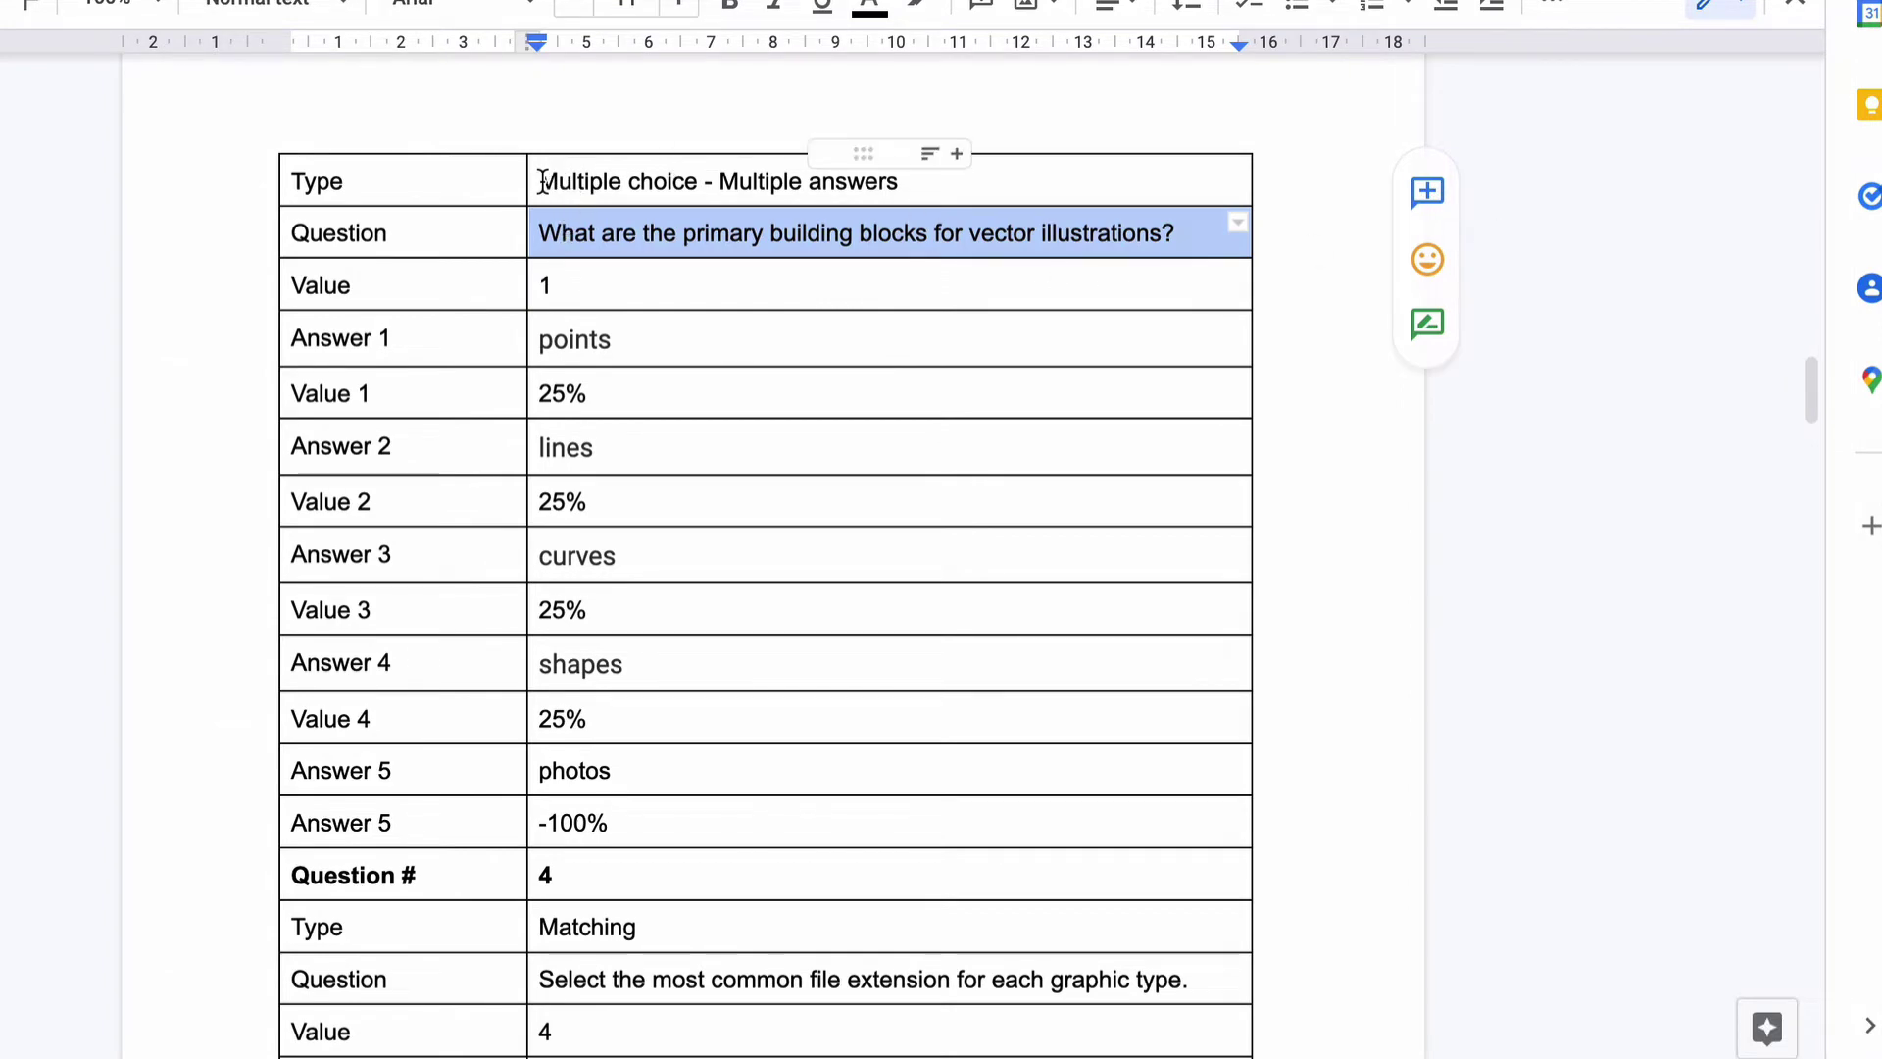
# In the source notes, bold the correct answers points, lines and curves
pyautogui.moveTo(537, 183); pyautogui.dragTo(902, 173)
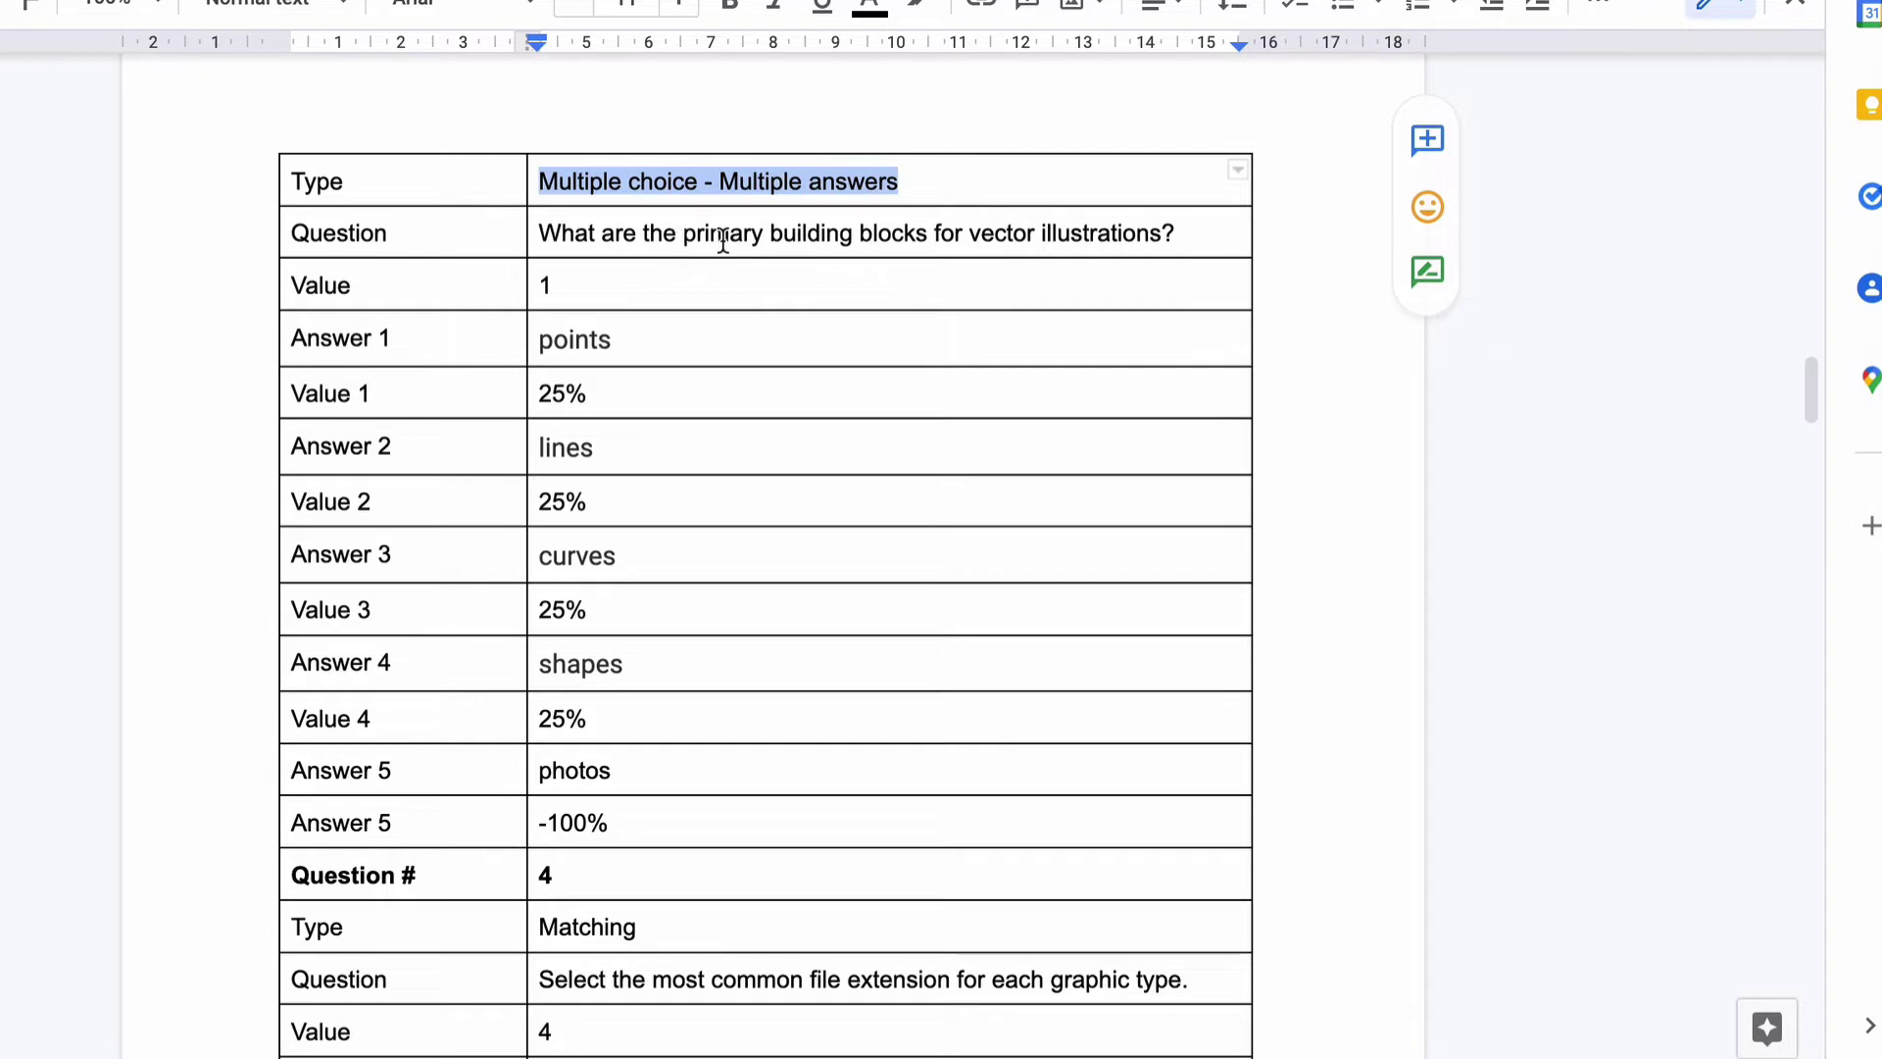
pyautogui.doubleClick(555, 339)
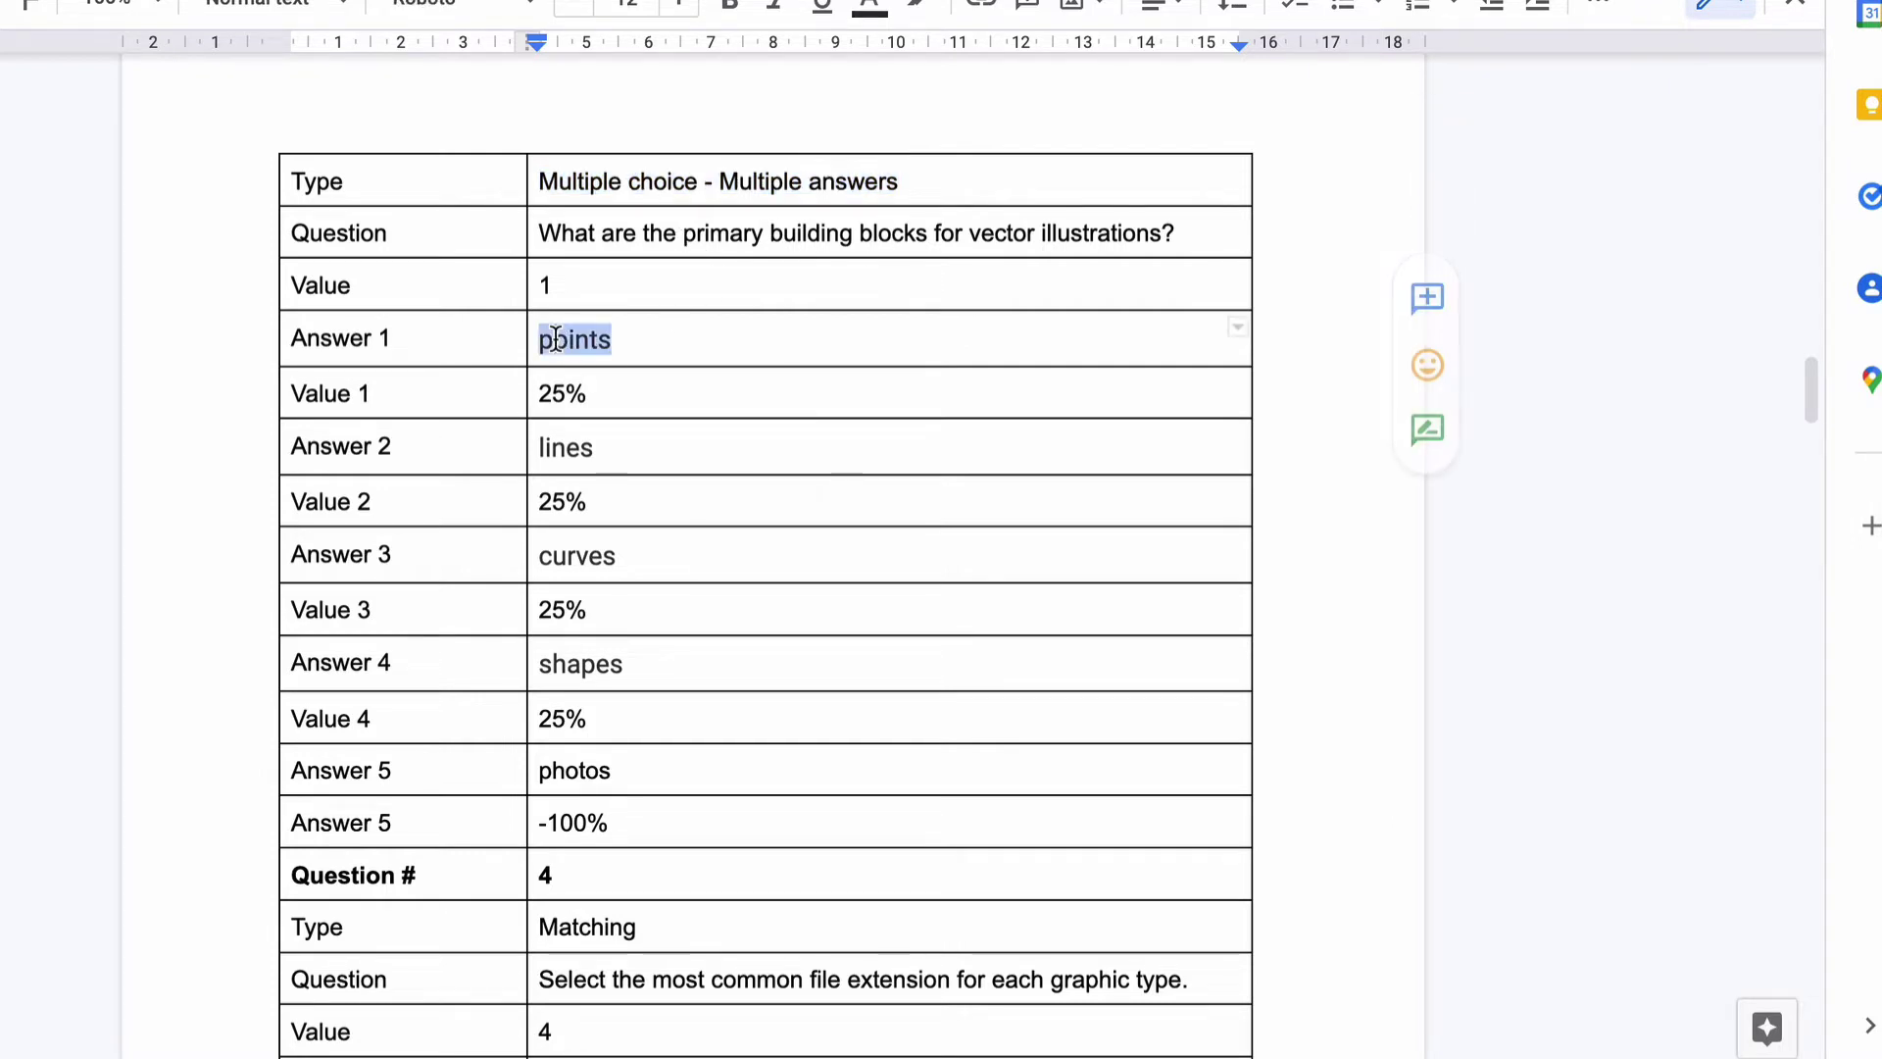
pyautogui.hotkey('ctrl', 'b')
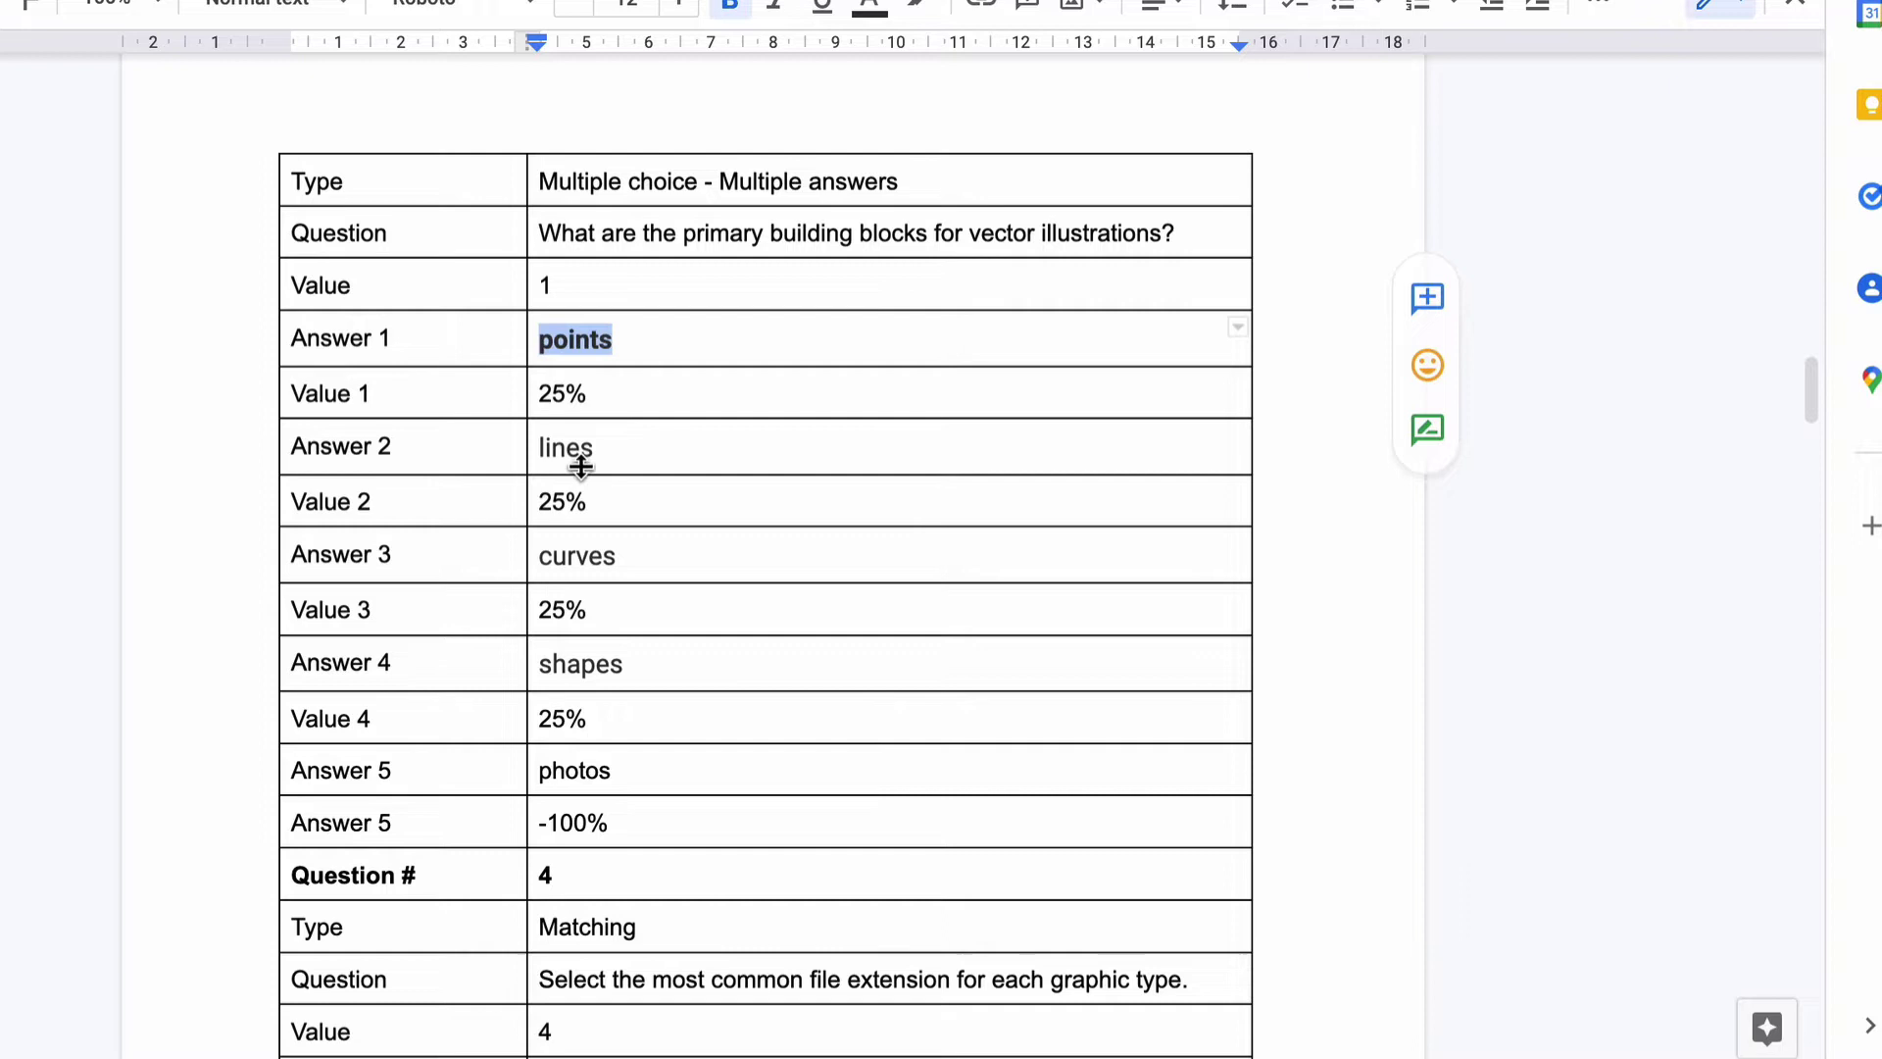
pyautogui.click(566, 449)
pyautogui.doubleClick(566, 449)
pyautogui.hotkey('ctrl', 'b')
pyautogui.click(569, 552)
pyautogui.doubleClick(569, 552)
pyautogui.hotkey('ctrl', 'b')
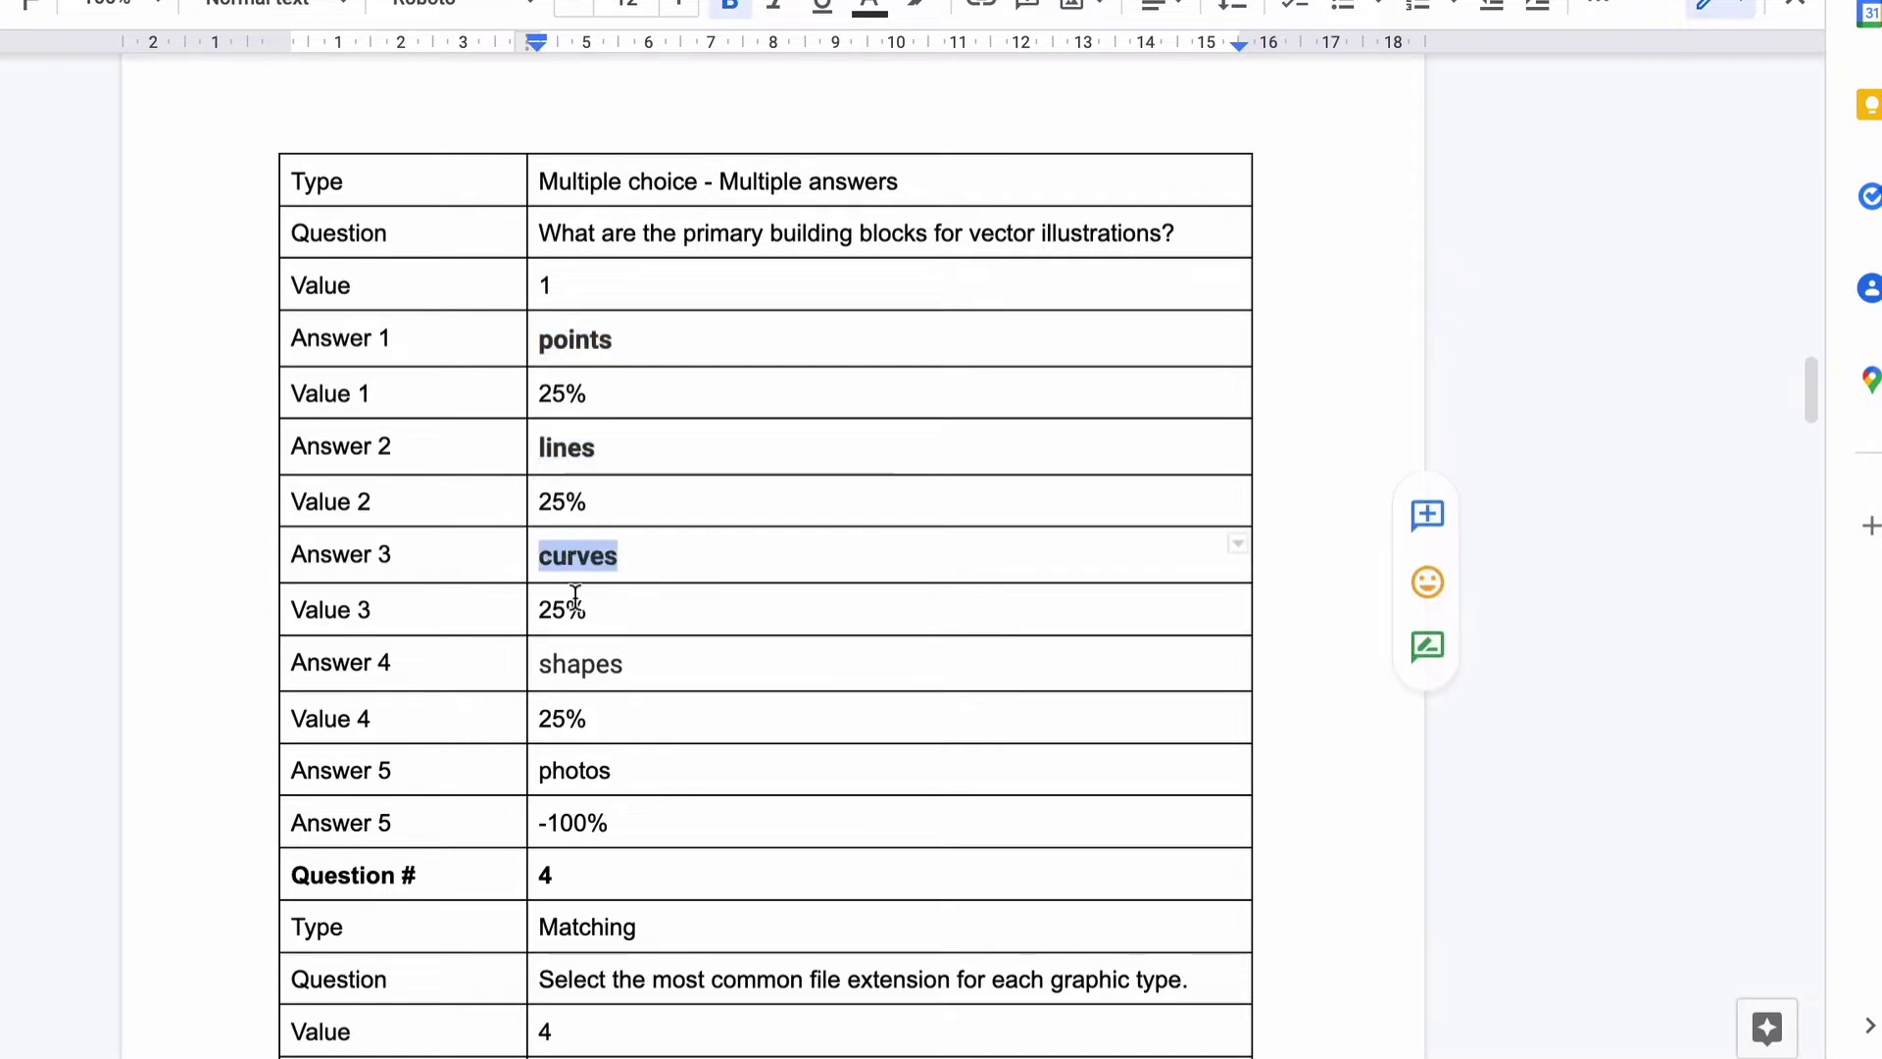
# Bold shapes, leave the wrong answer photos unbolded, and clear the selection
pyautogui.doubleClick(581, 666)
pyautogui.hotkey('ctrl', 'b')
pyautogui.doubleClick(571, 770)
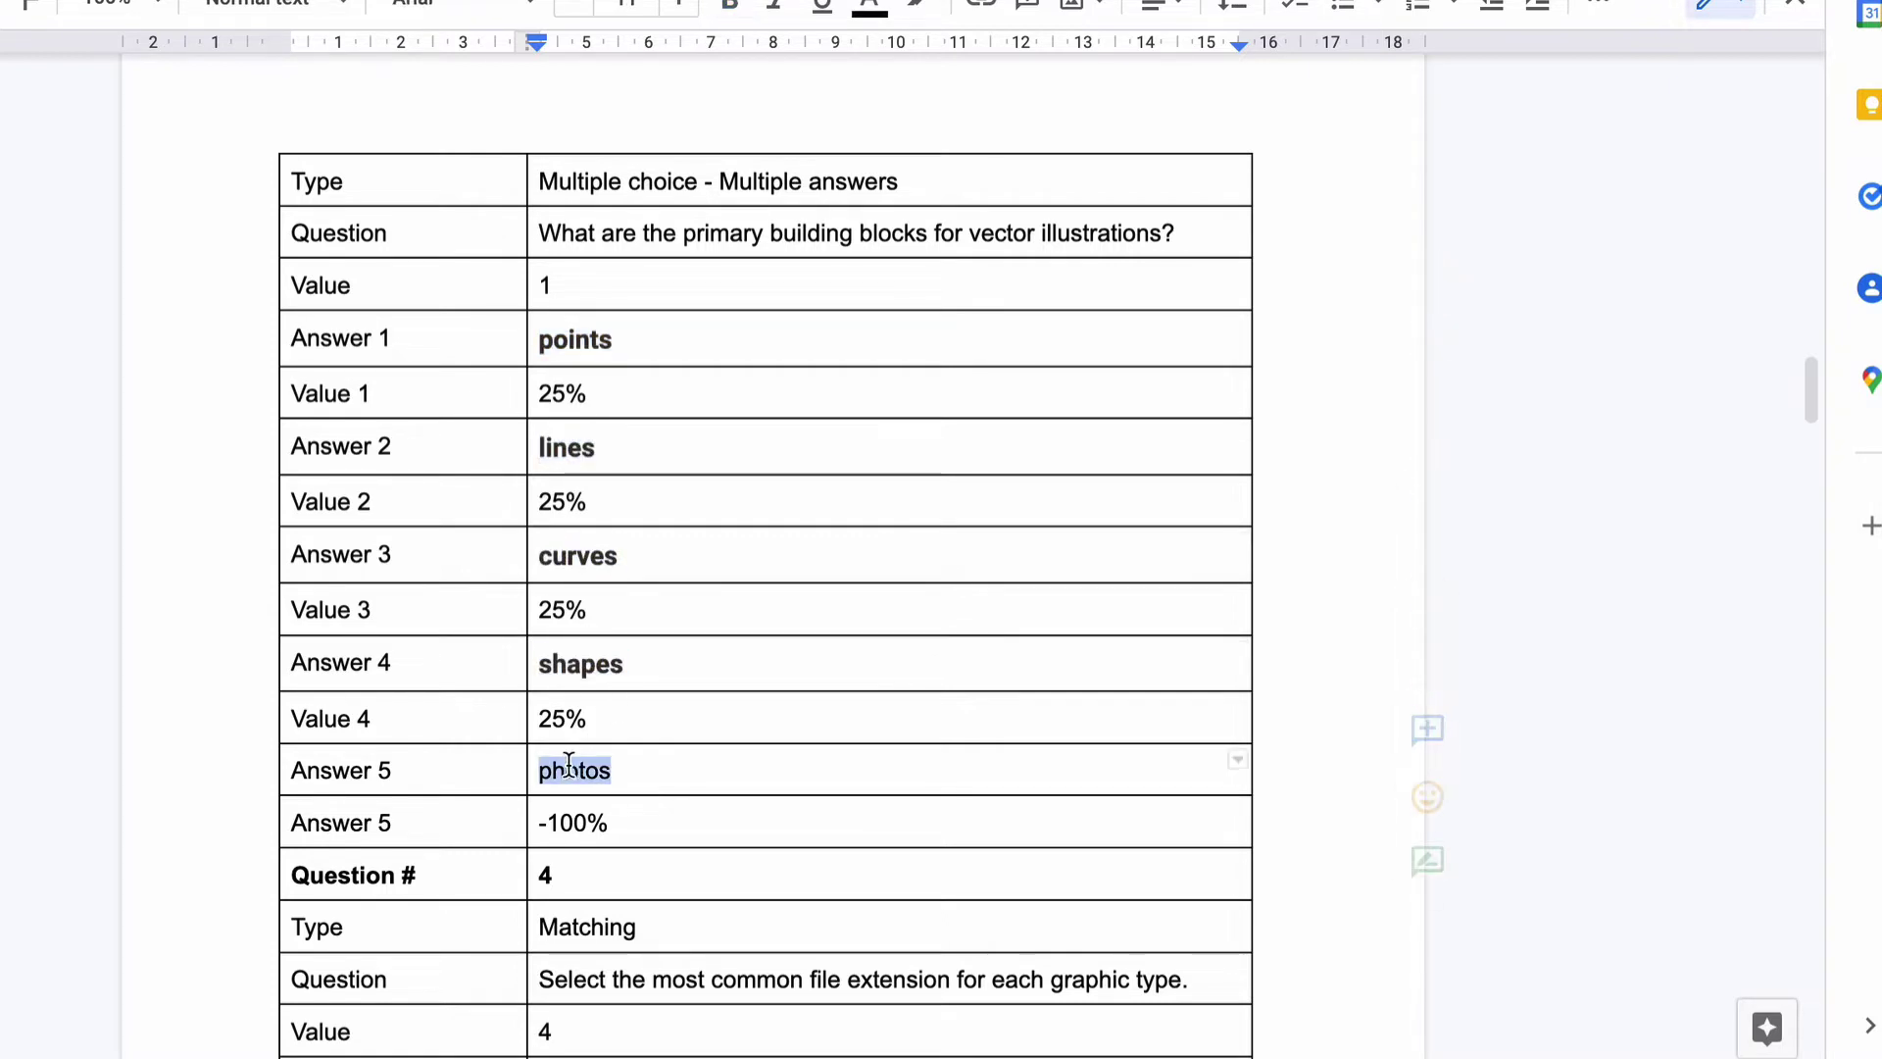
pyautogui.hotkey('ctrl', 'b')
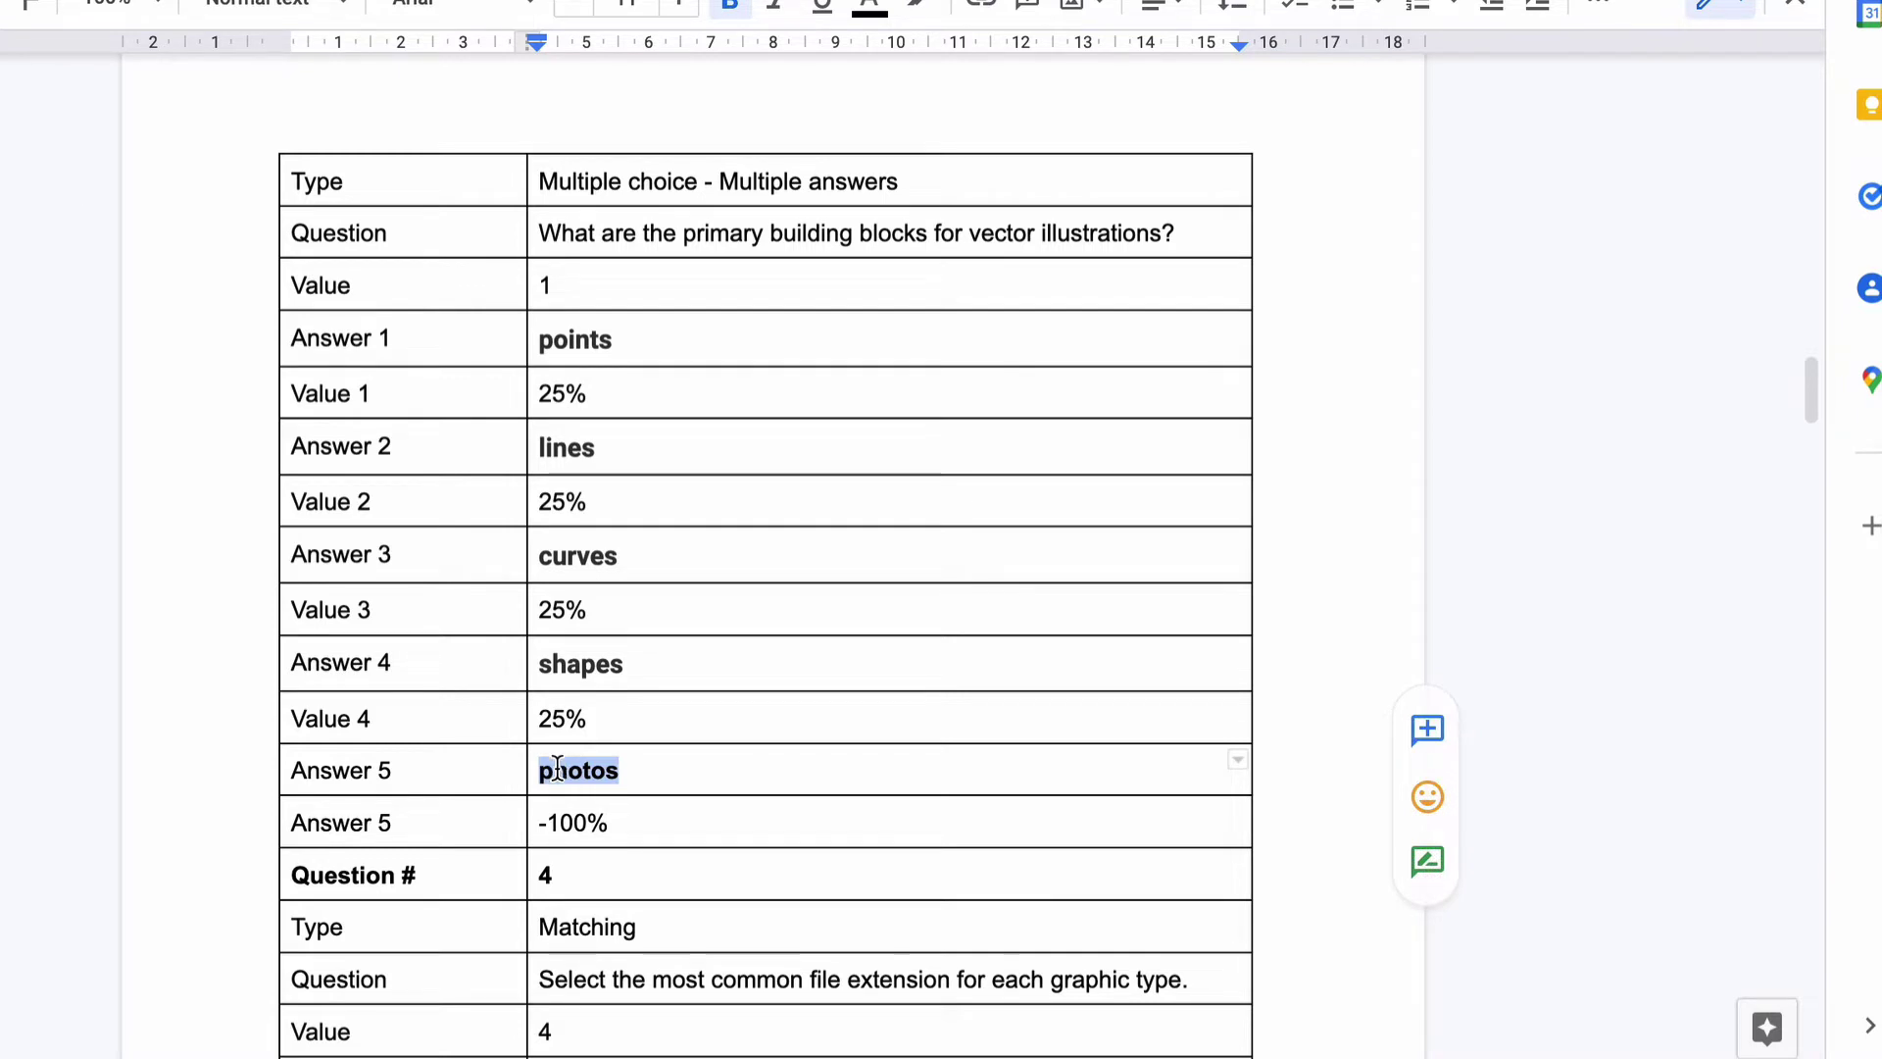
pyautogui.hotkey('ctrl', 'b')
pyautogui.click(633, 761)
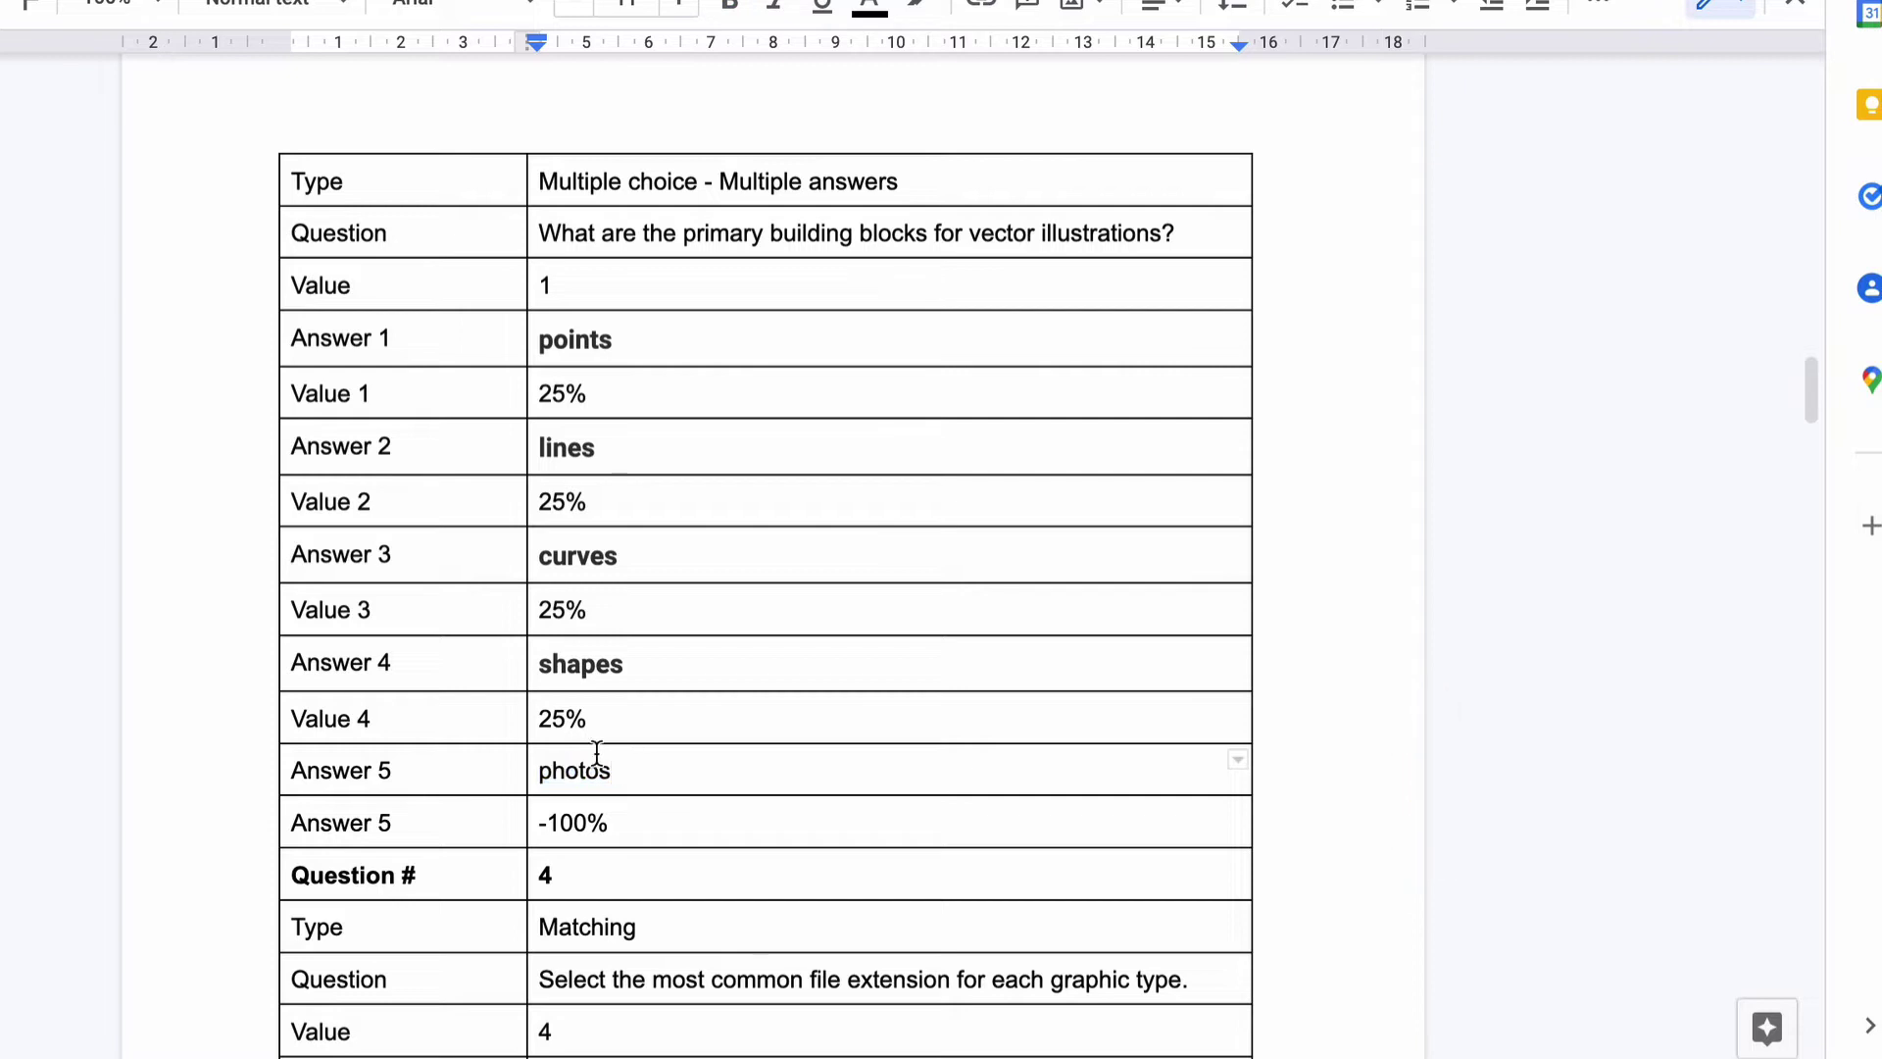
pyautogui.moveTo(633, 656); pyautogui.dragTo(561, 358)
pyautogui.click(630, 340)
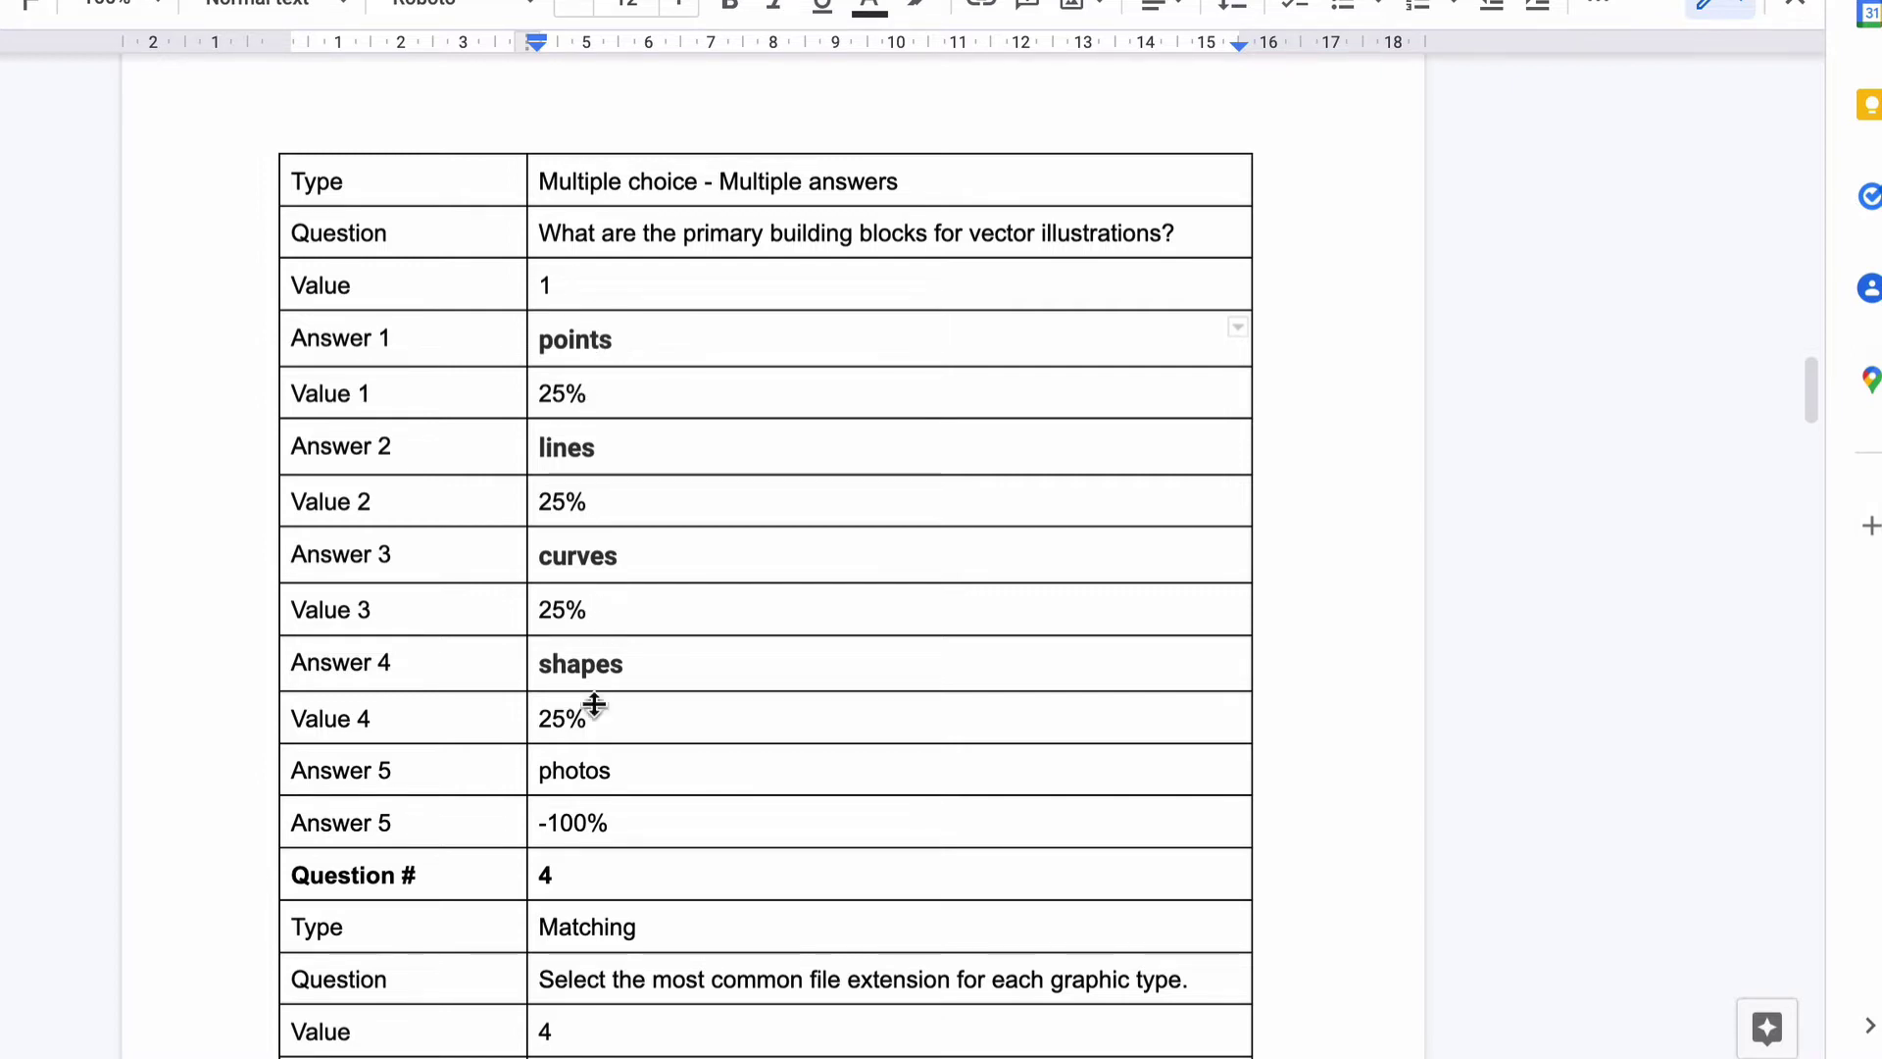
pyautogui.doubleClick(550, 726)
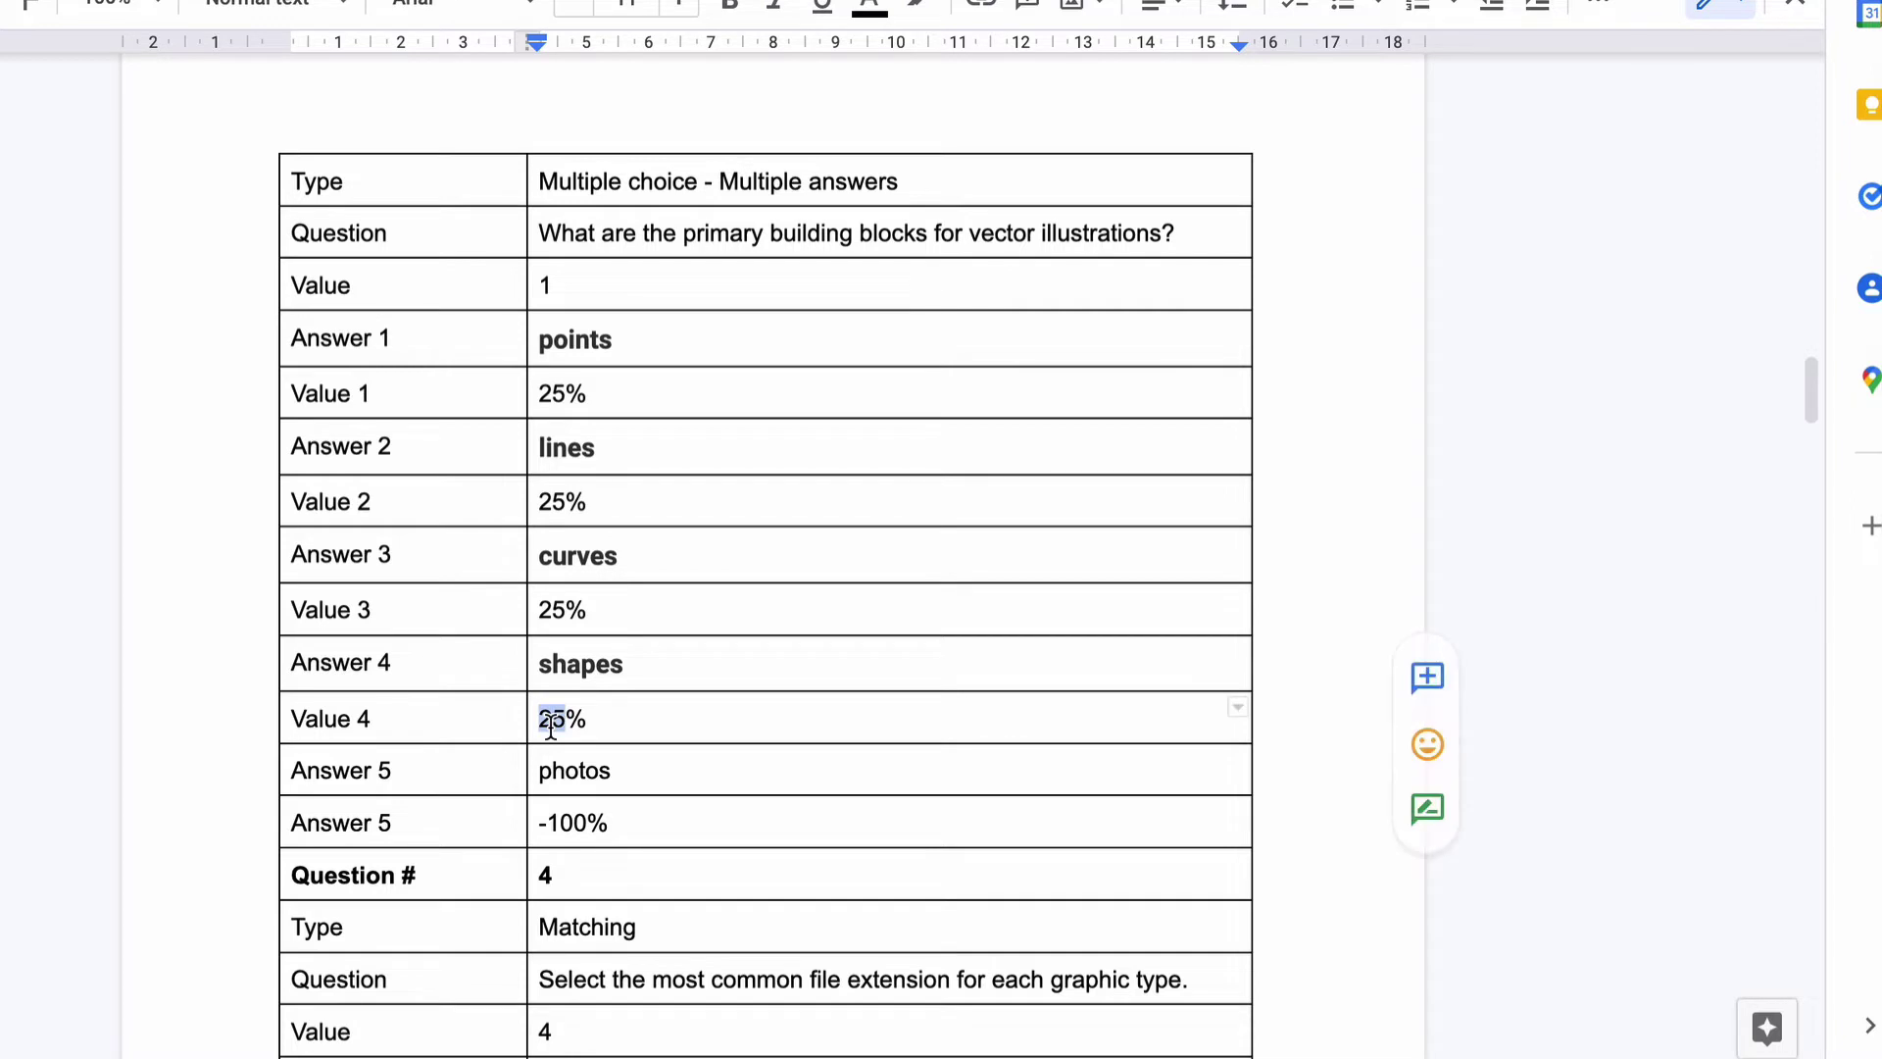
pyautogui.click(564, 612)
pyautogui.click(553, 501)
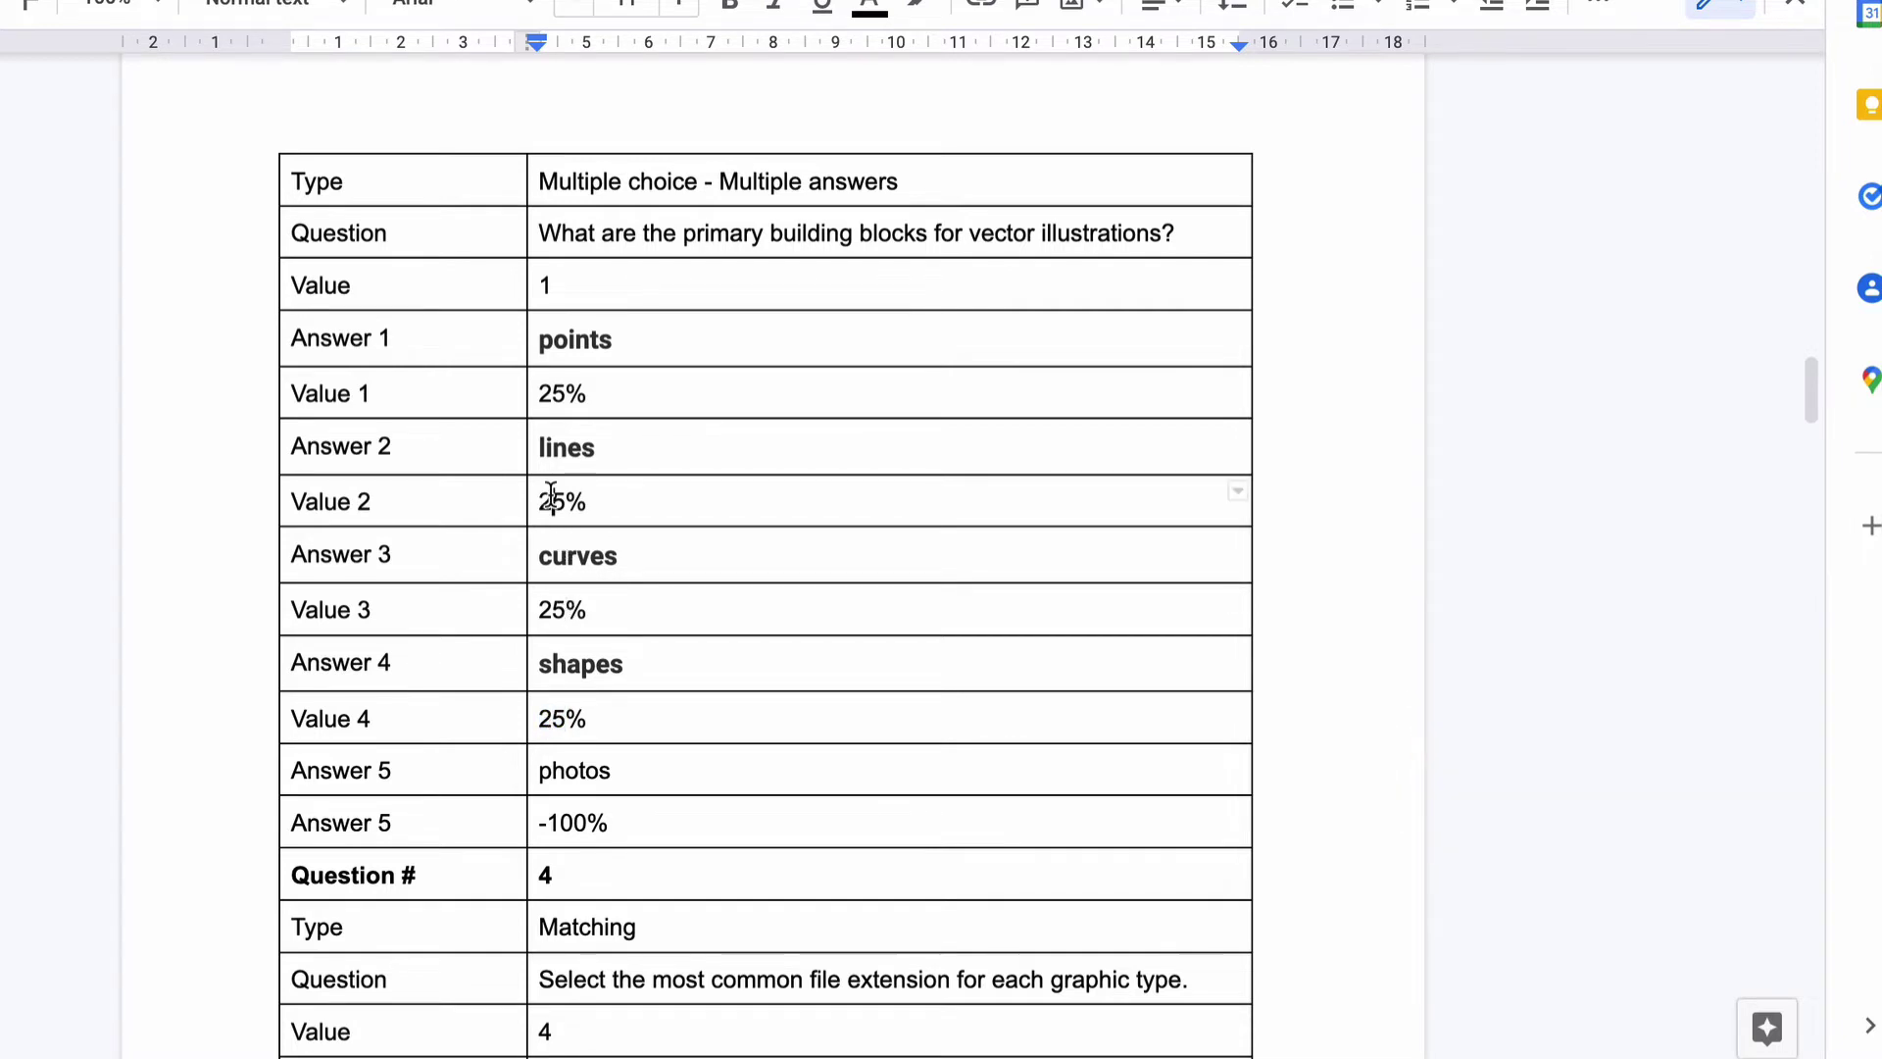
pyautogui.click(644, 341)
pyautogui.click(621, 823)
pyautogui.doubleClick(578, 774)
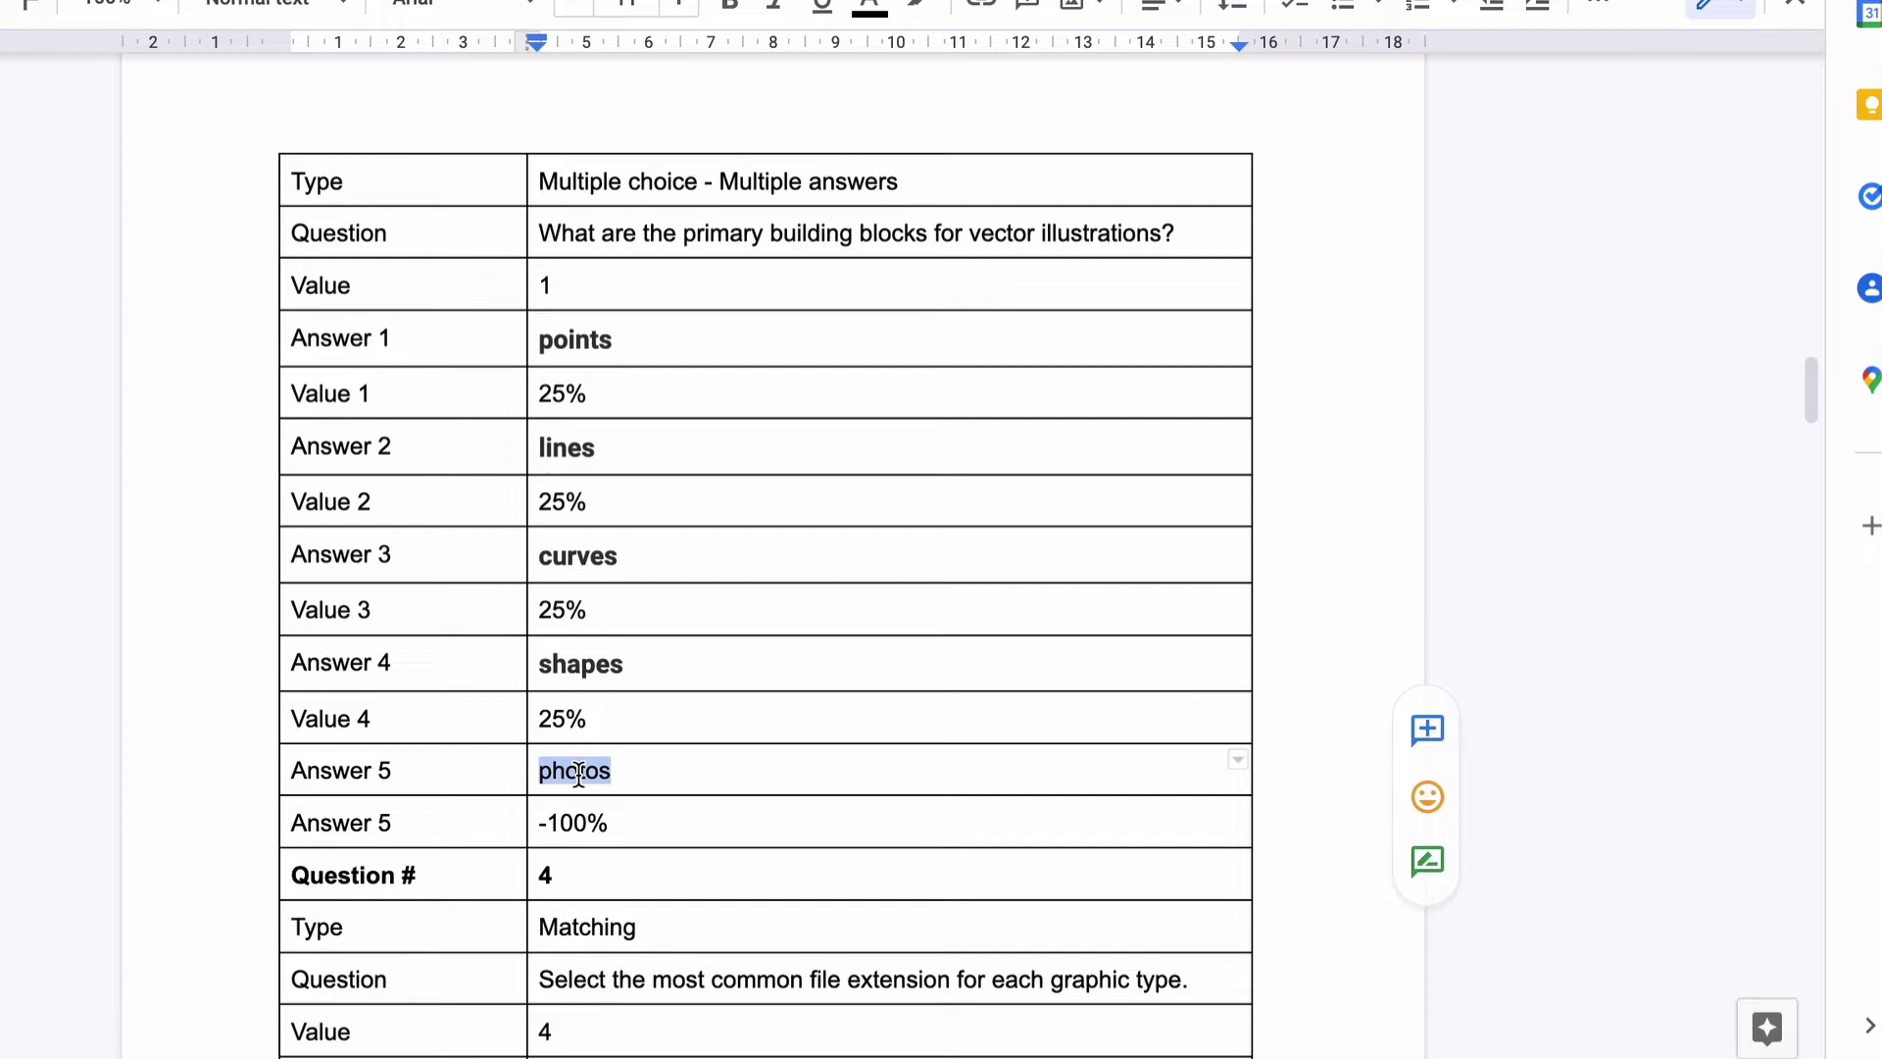
pyautogui.moveTo(630, 824); pyautogui.dragTo(526, 819)
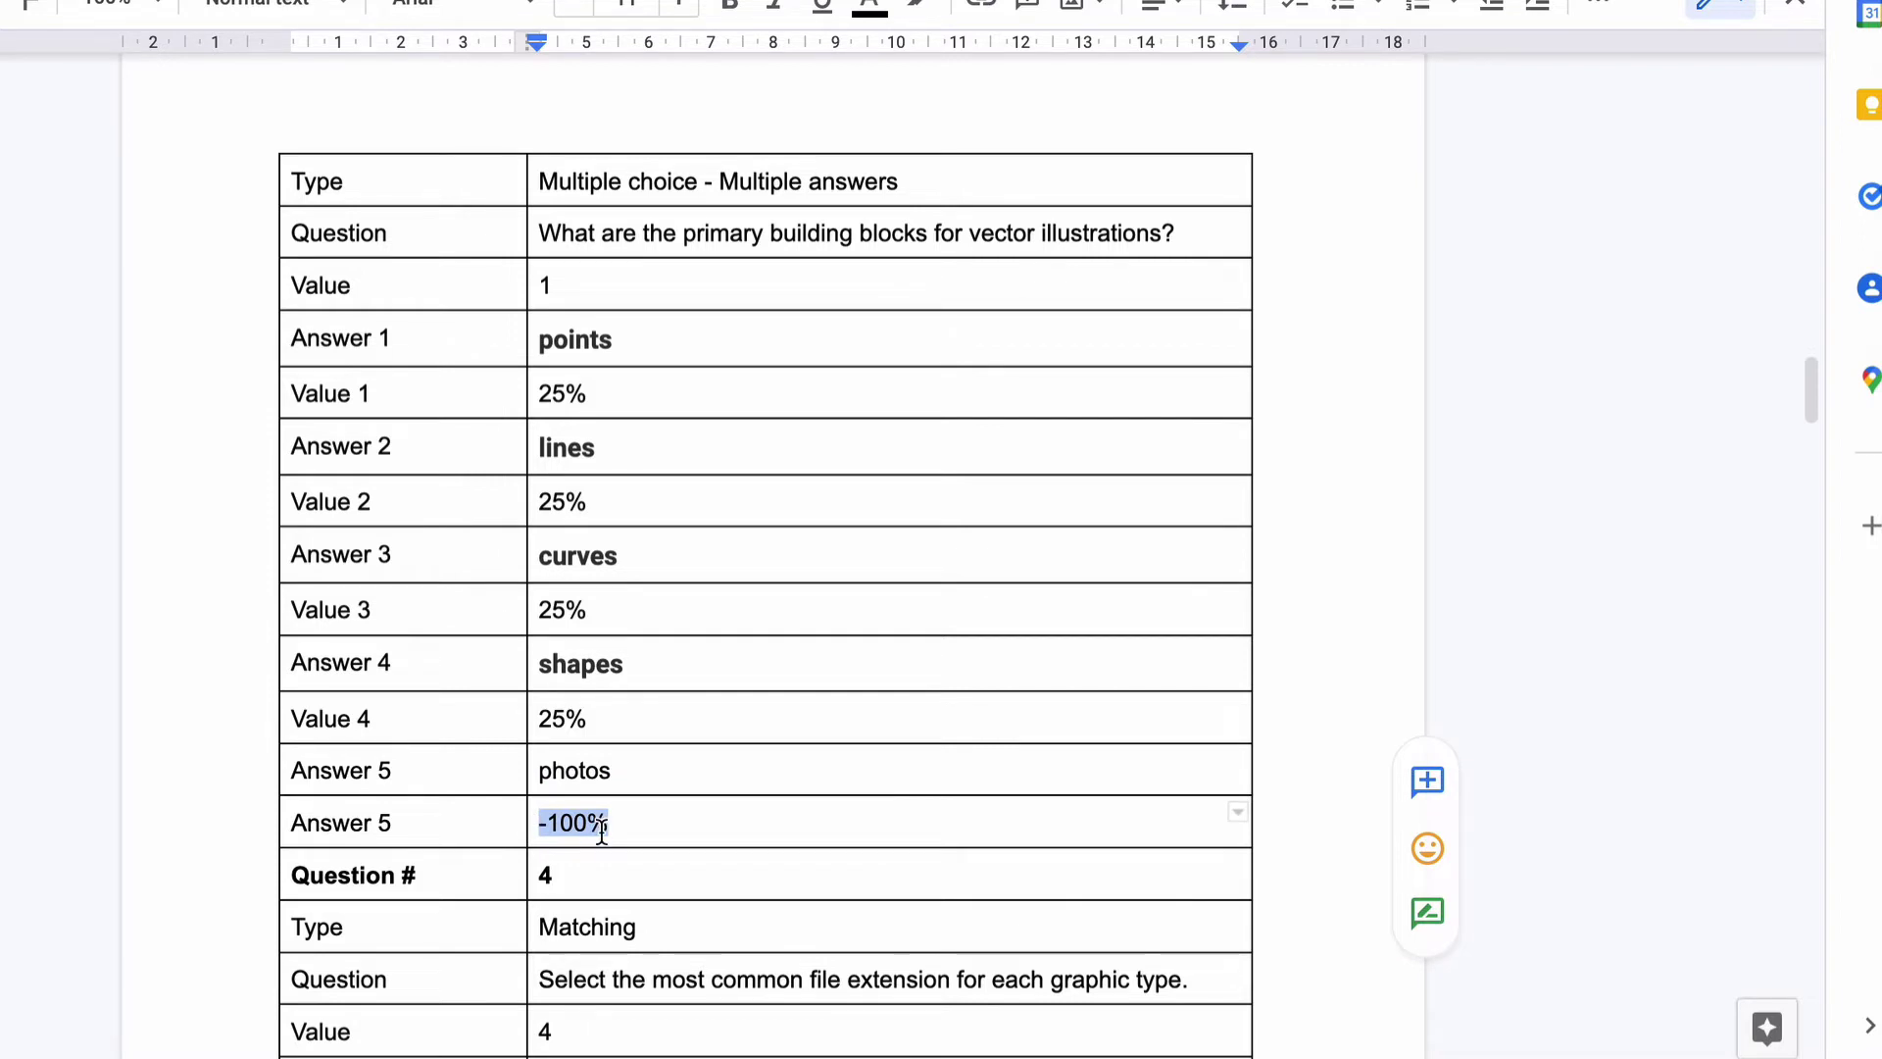
pyautogui.tripleClick(590, 771)
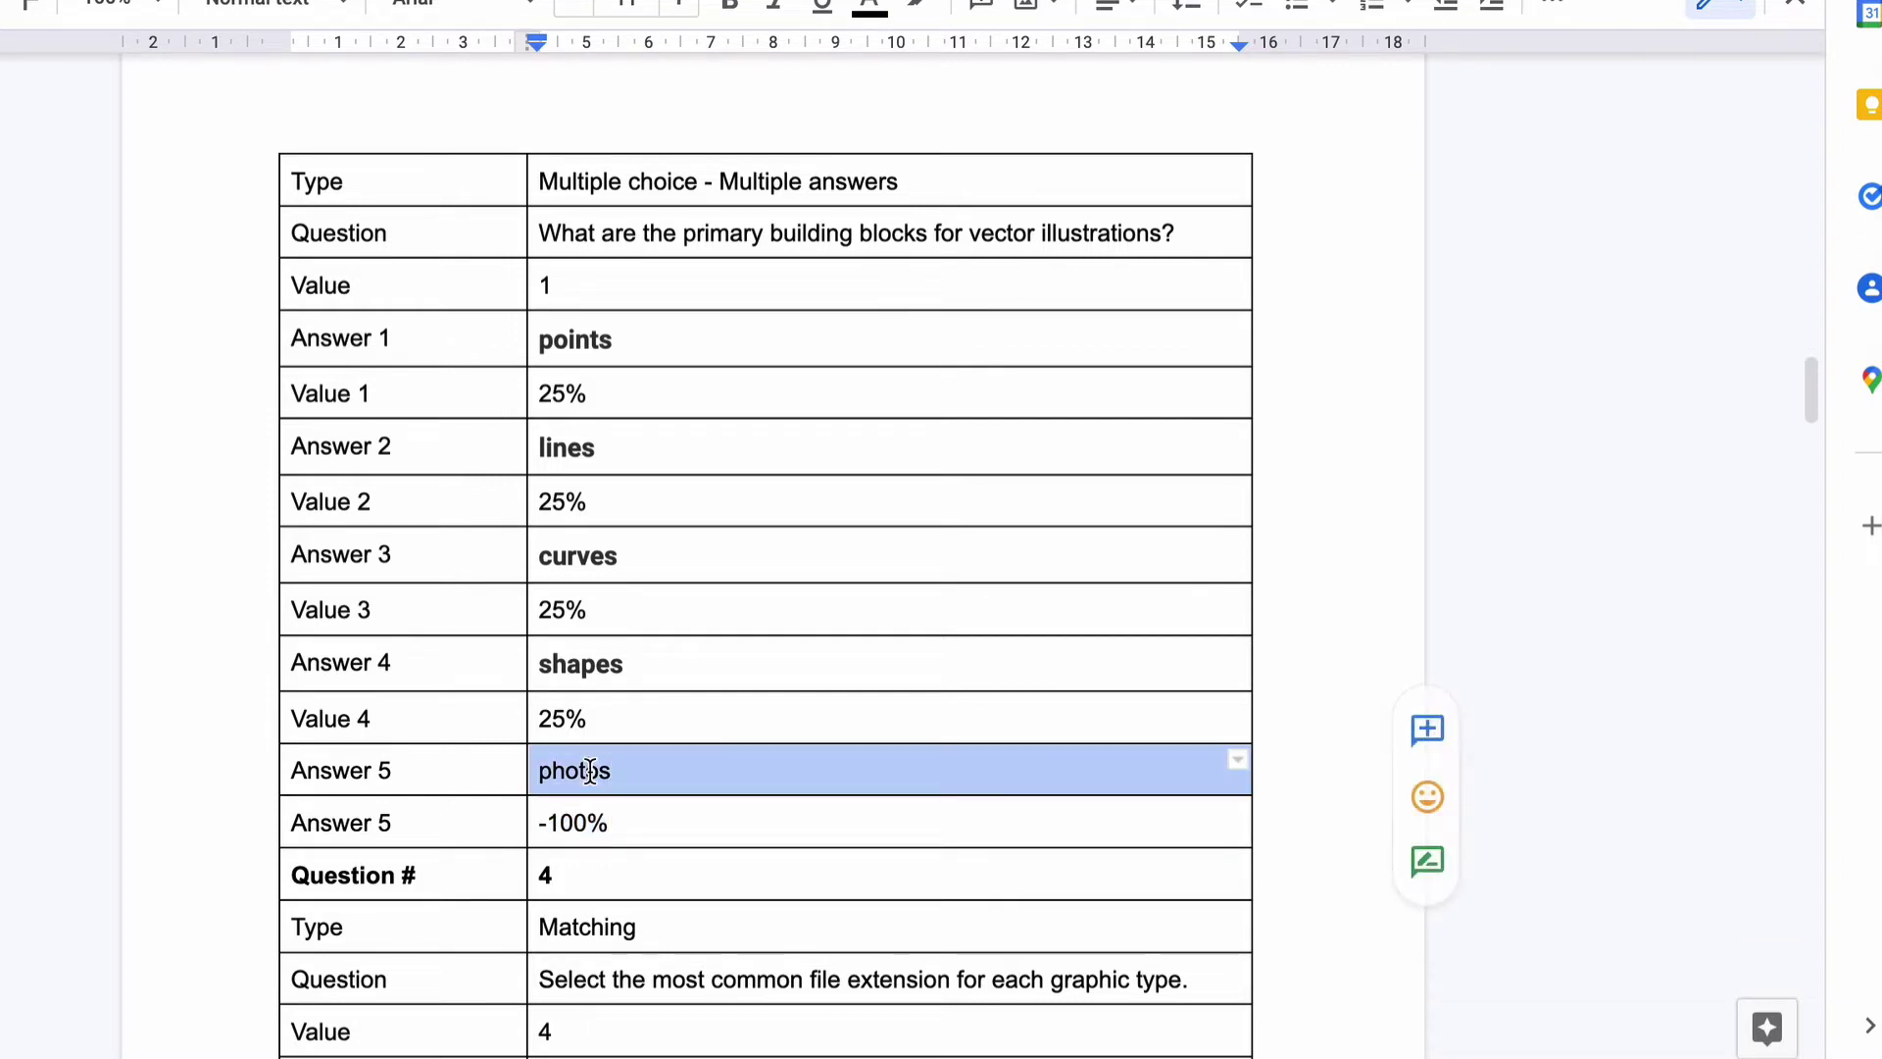
pyautogui.click(591, 770)
pyautogui.click(630, 823)
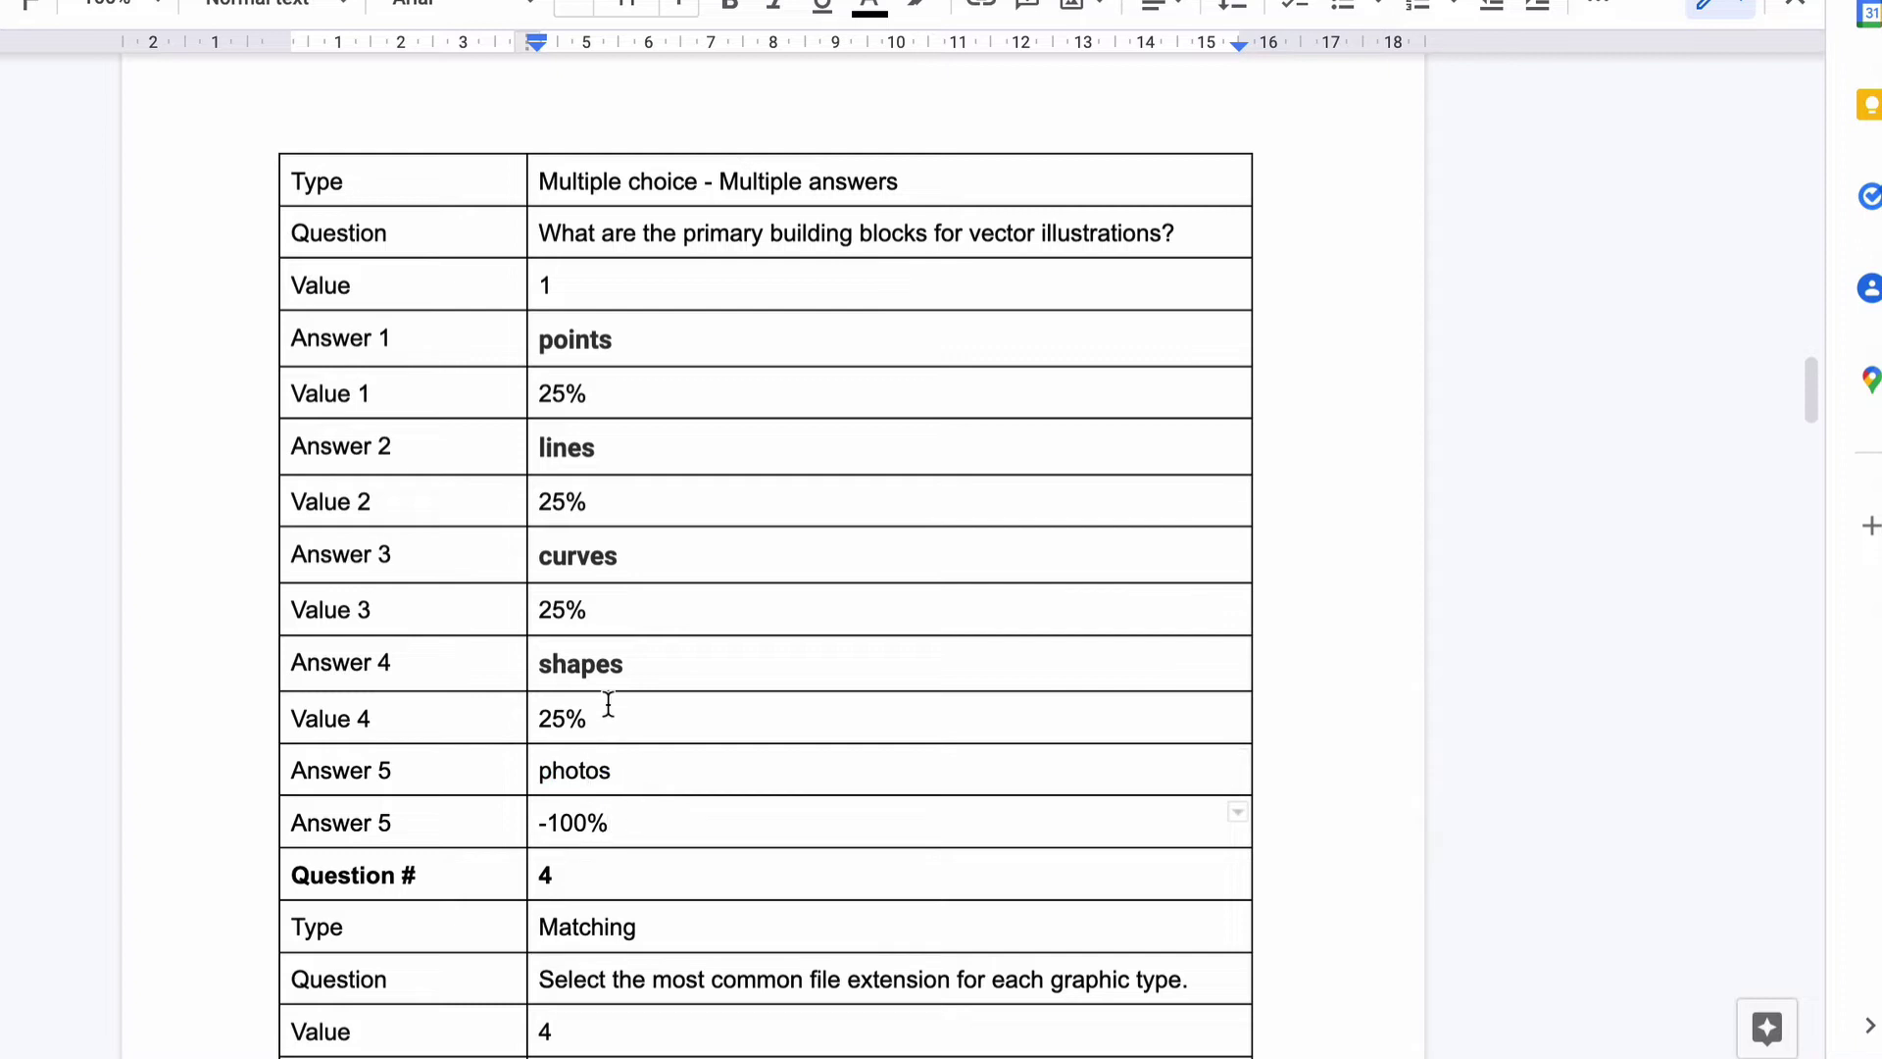
pyautogui.moveTo(605, 705); pyautogui.dragTo(580, 473)
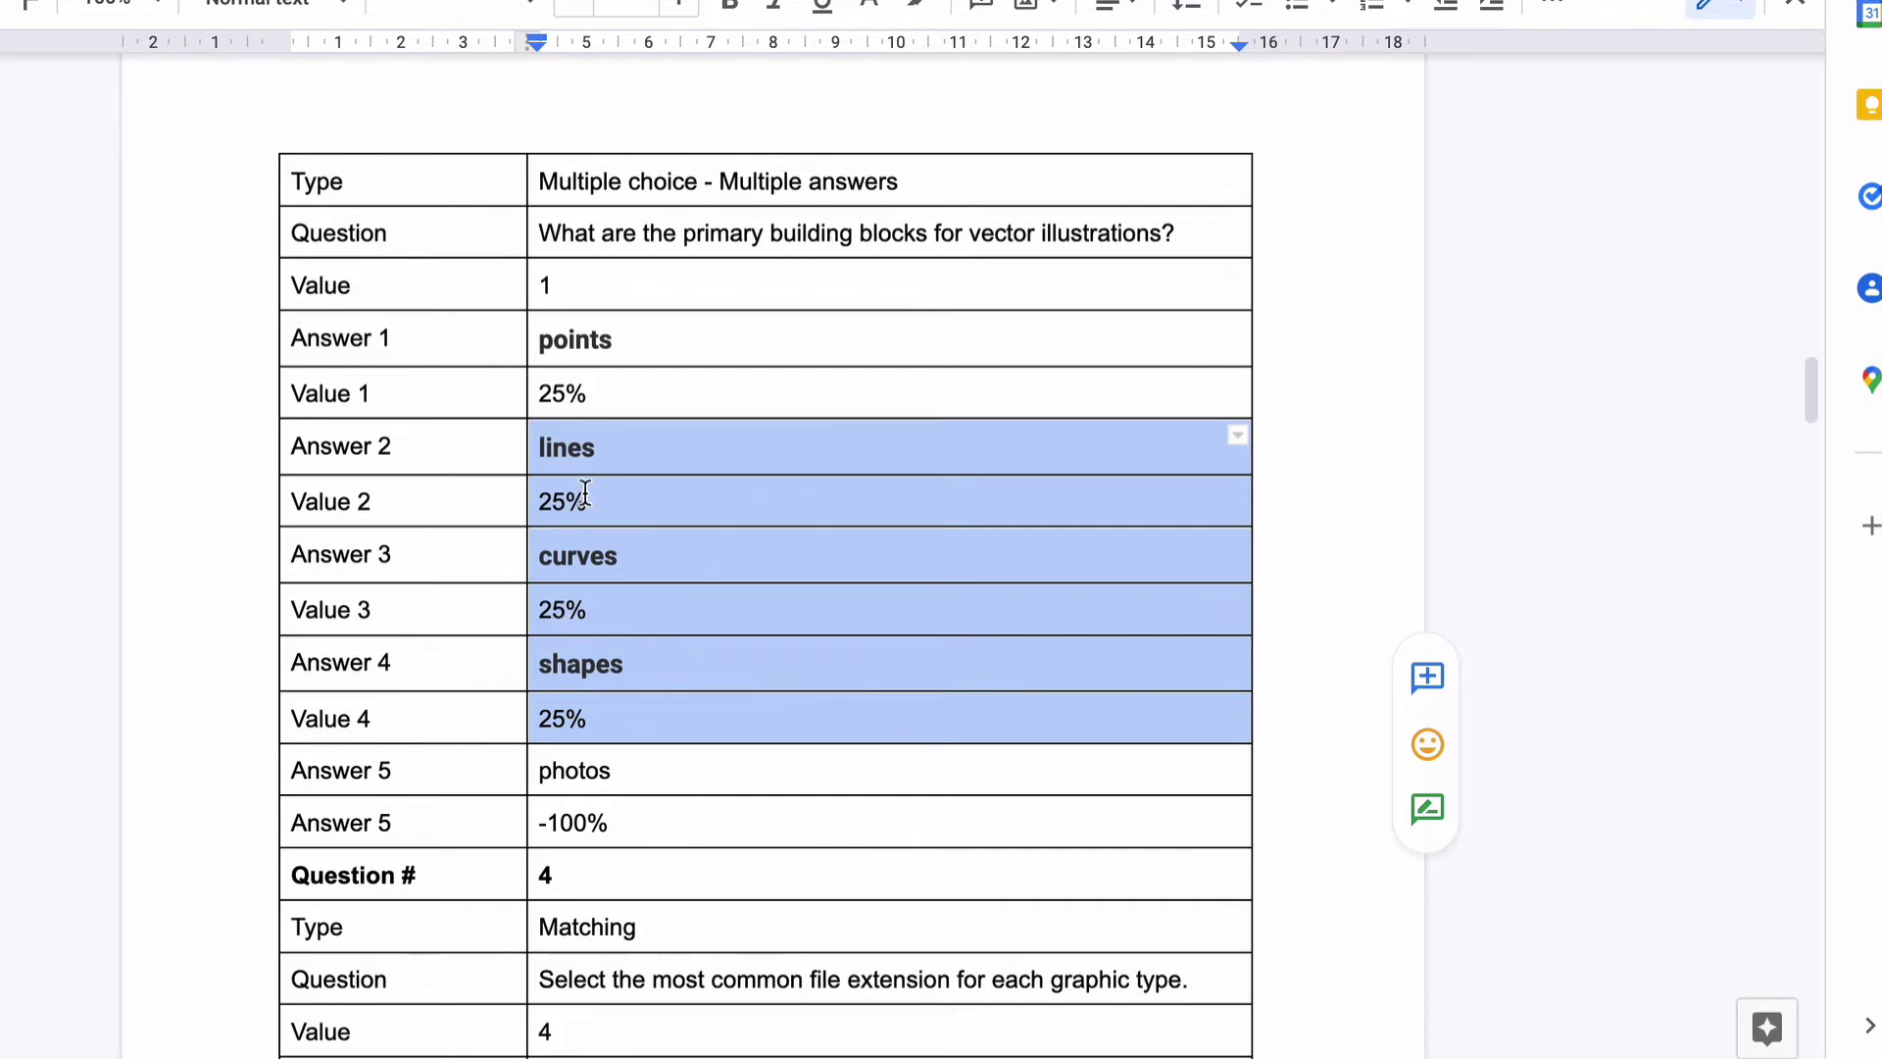
pyautogui.click(618, 777)
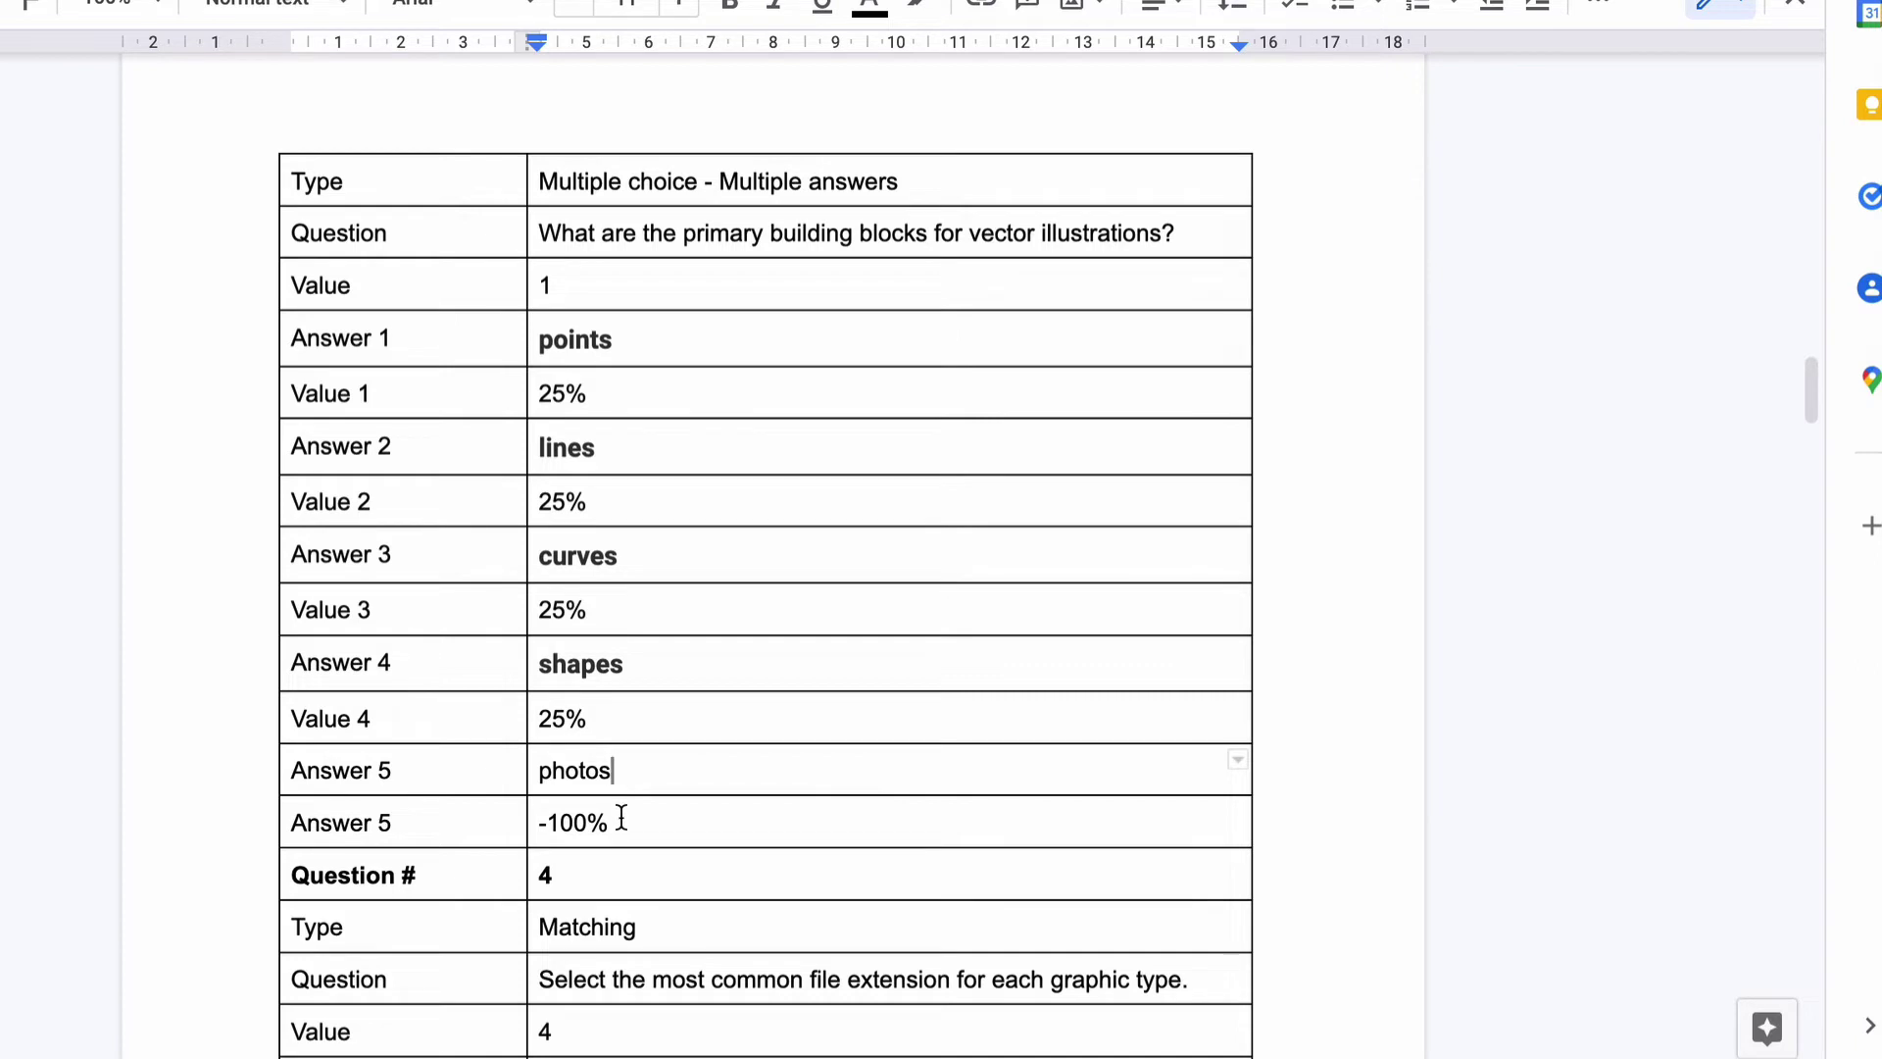
pyautogui.moveTo(617, 821); pyautogui.dragTo(536, 819)
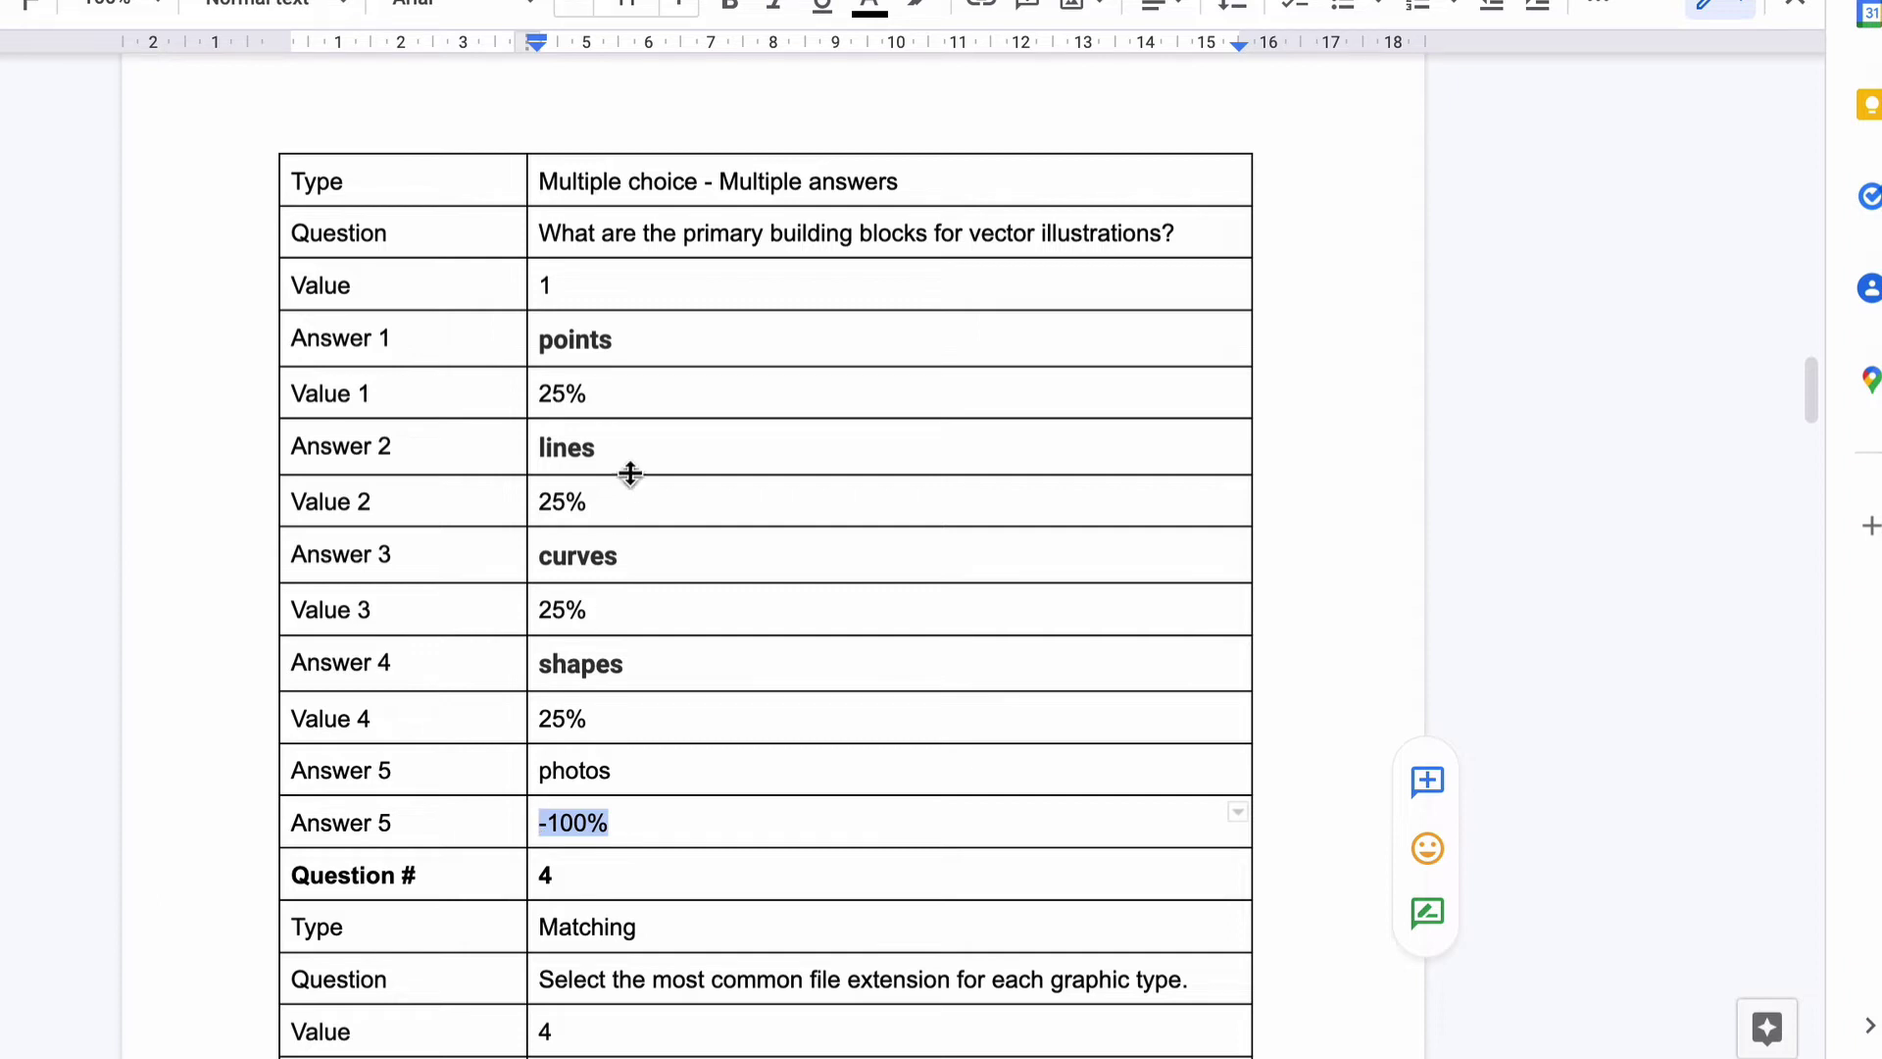
pyautogui.rightClick(627, 824)
pyautogui.press('Escape')
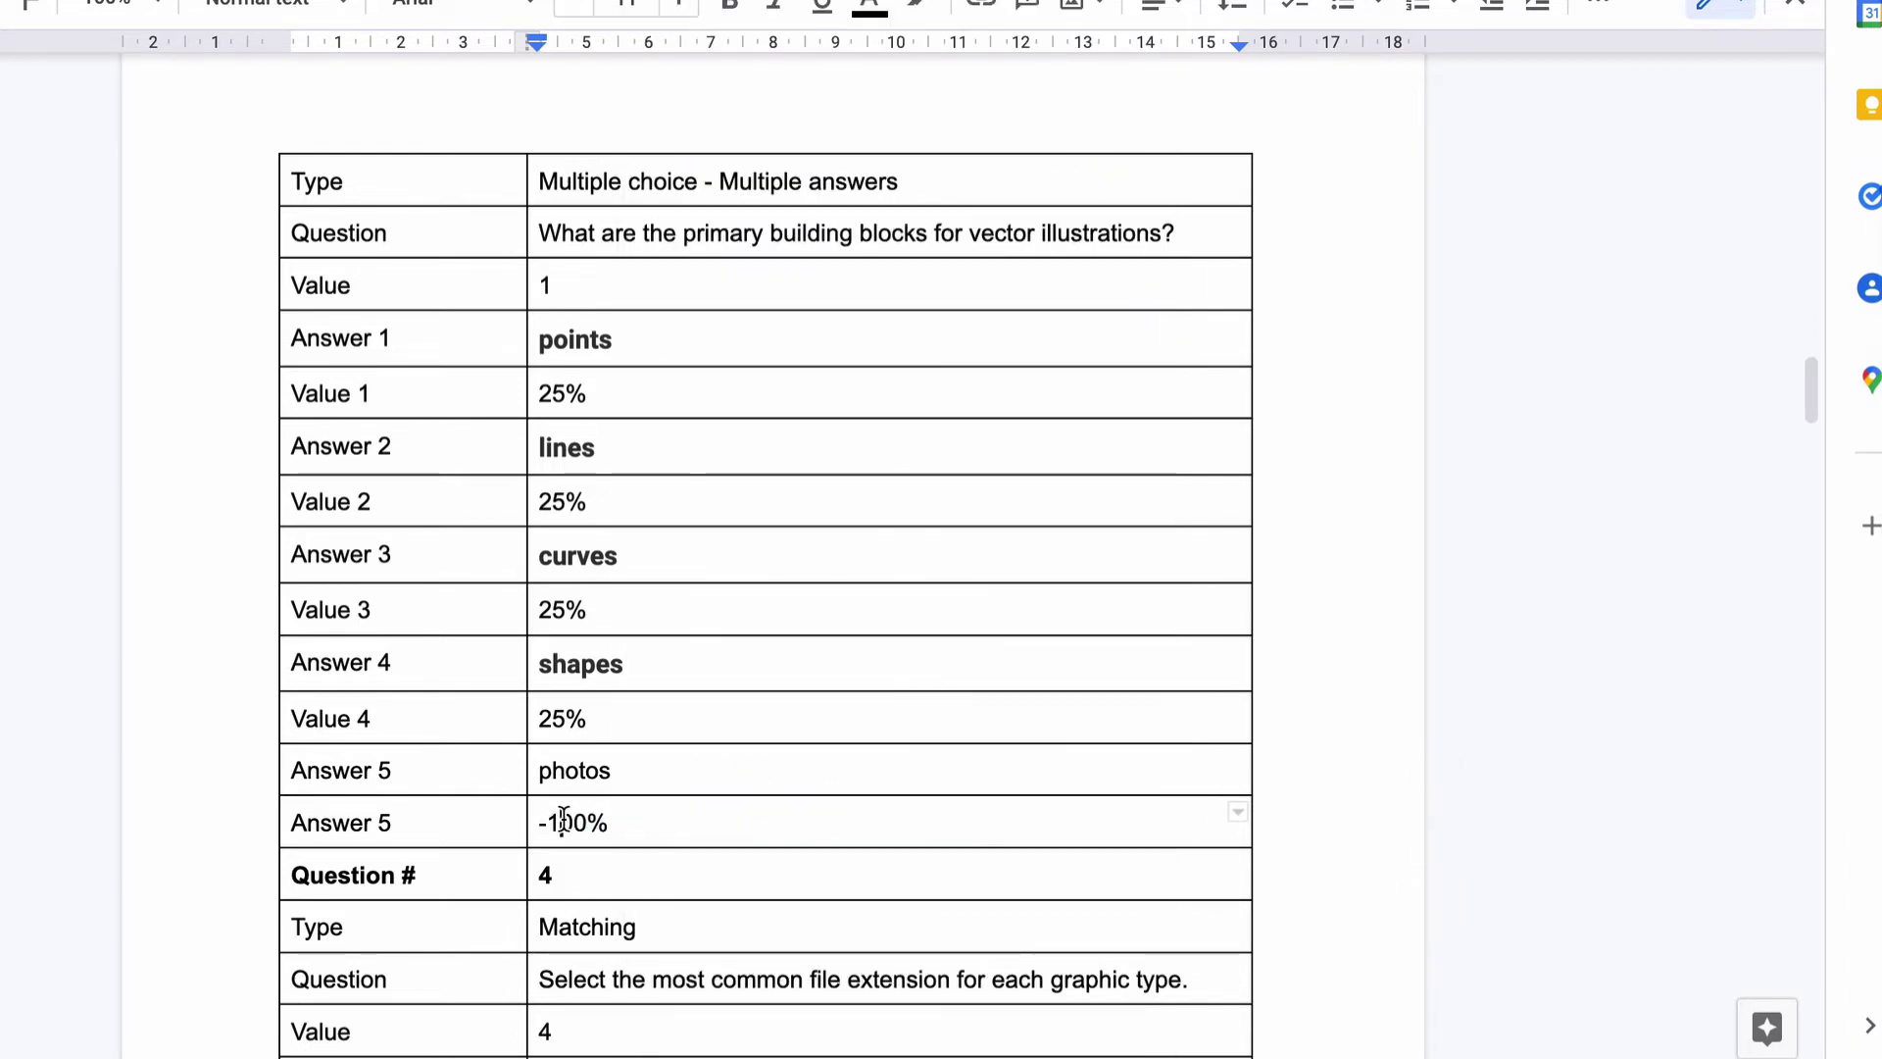
pyautogui.moveTo(621, 821); pyautogui.dragTo(535, 822)
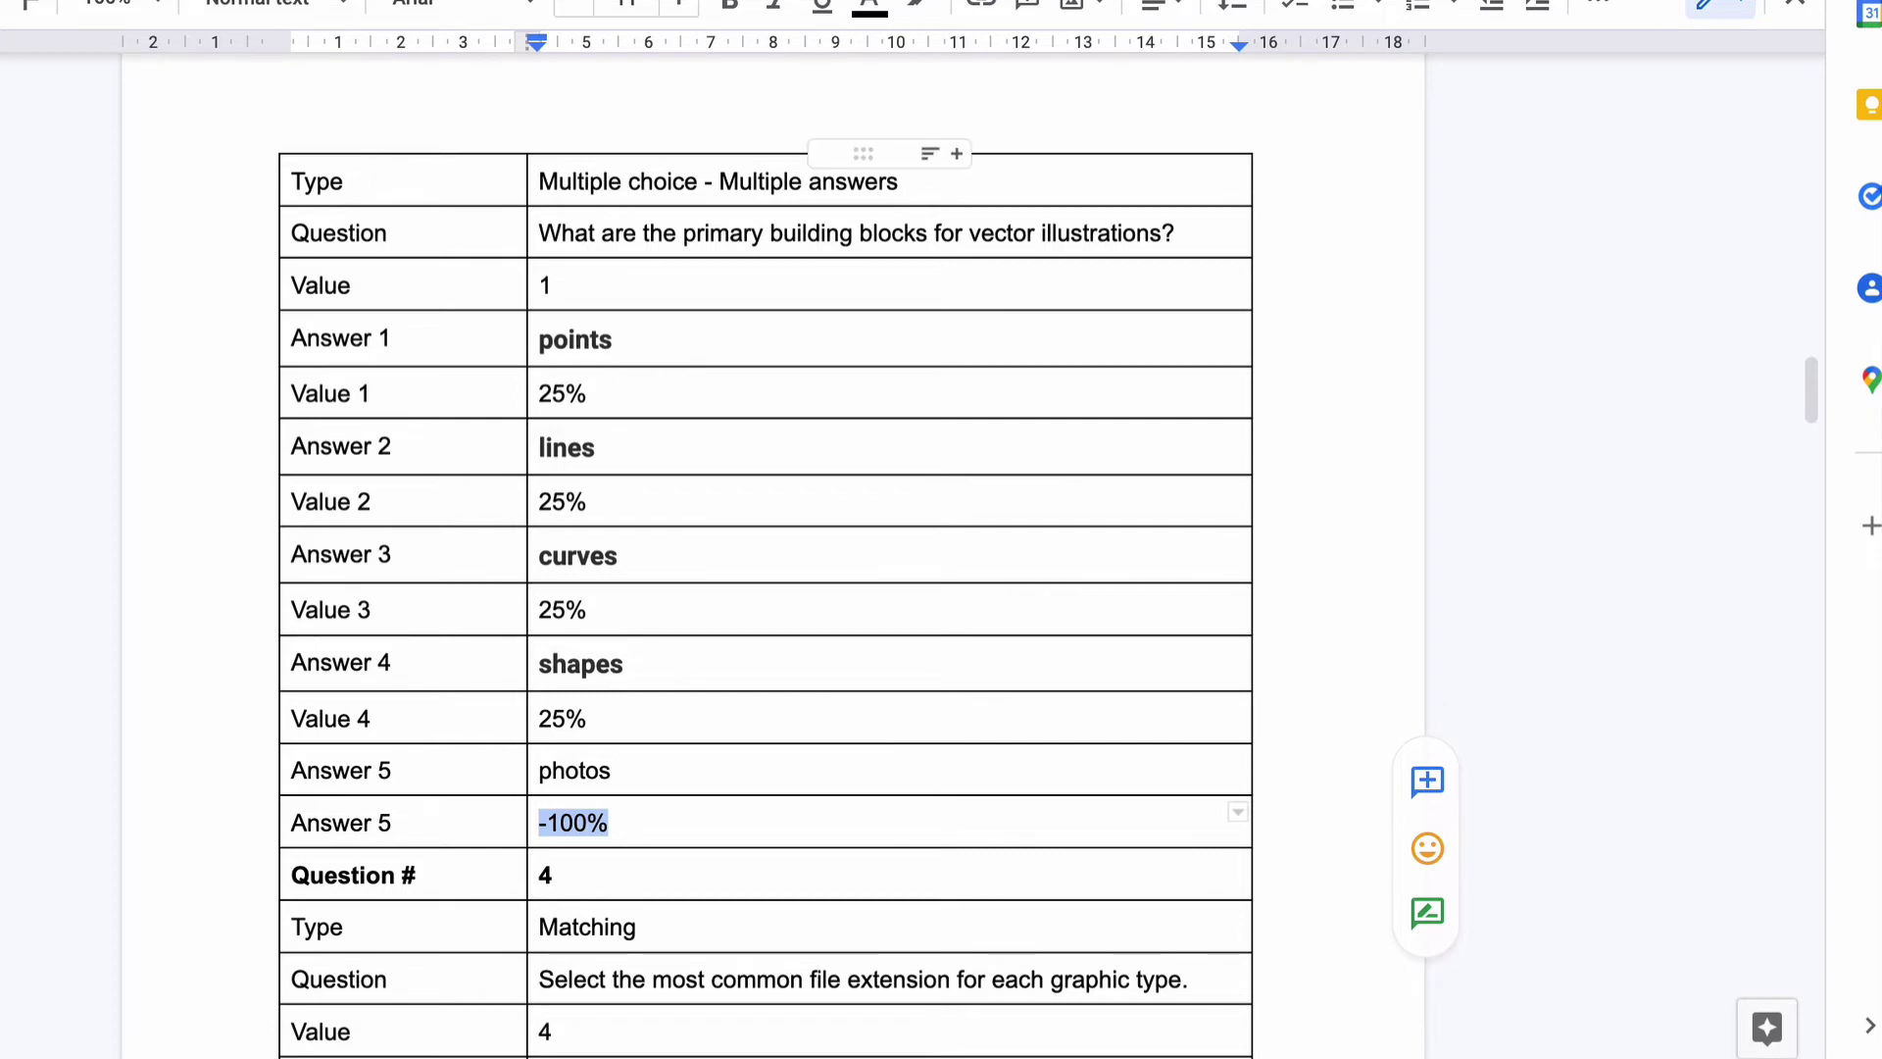
# Enter 'Points' as Choice 1 with a 25% grade
pyautogui.hotkey('ctrl', 'Right')
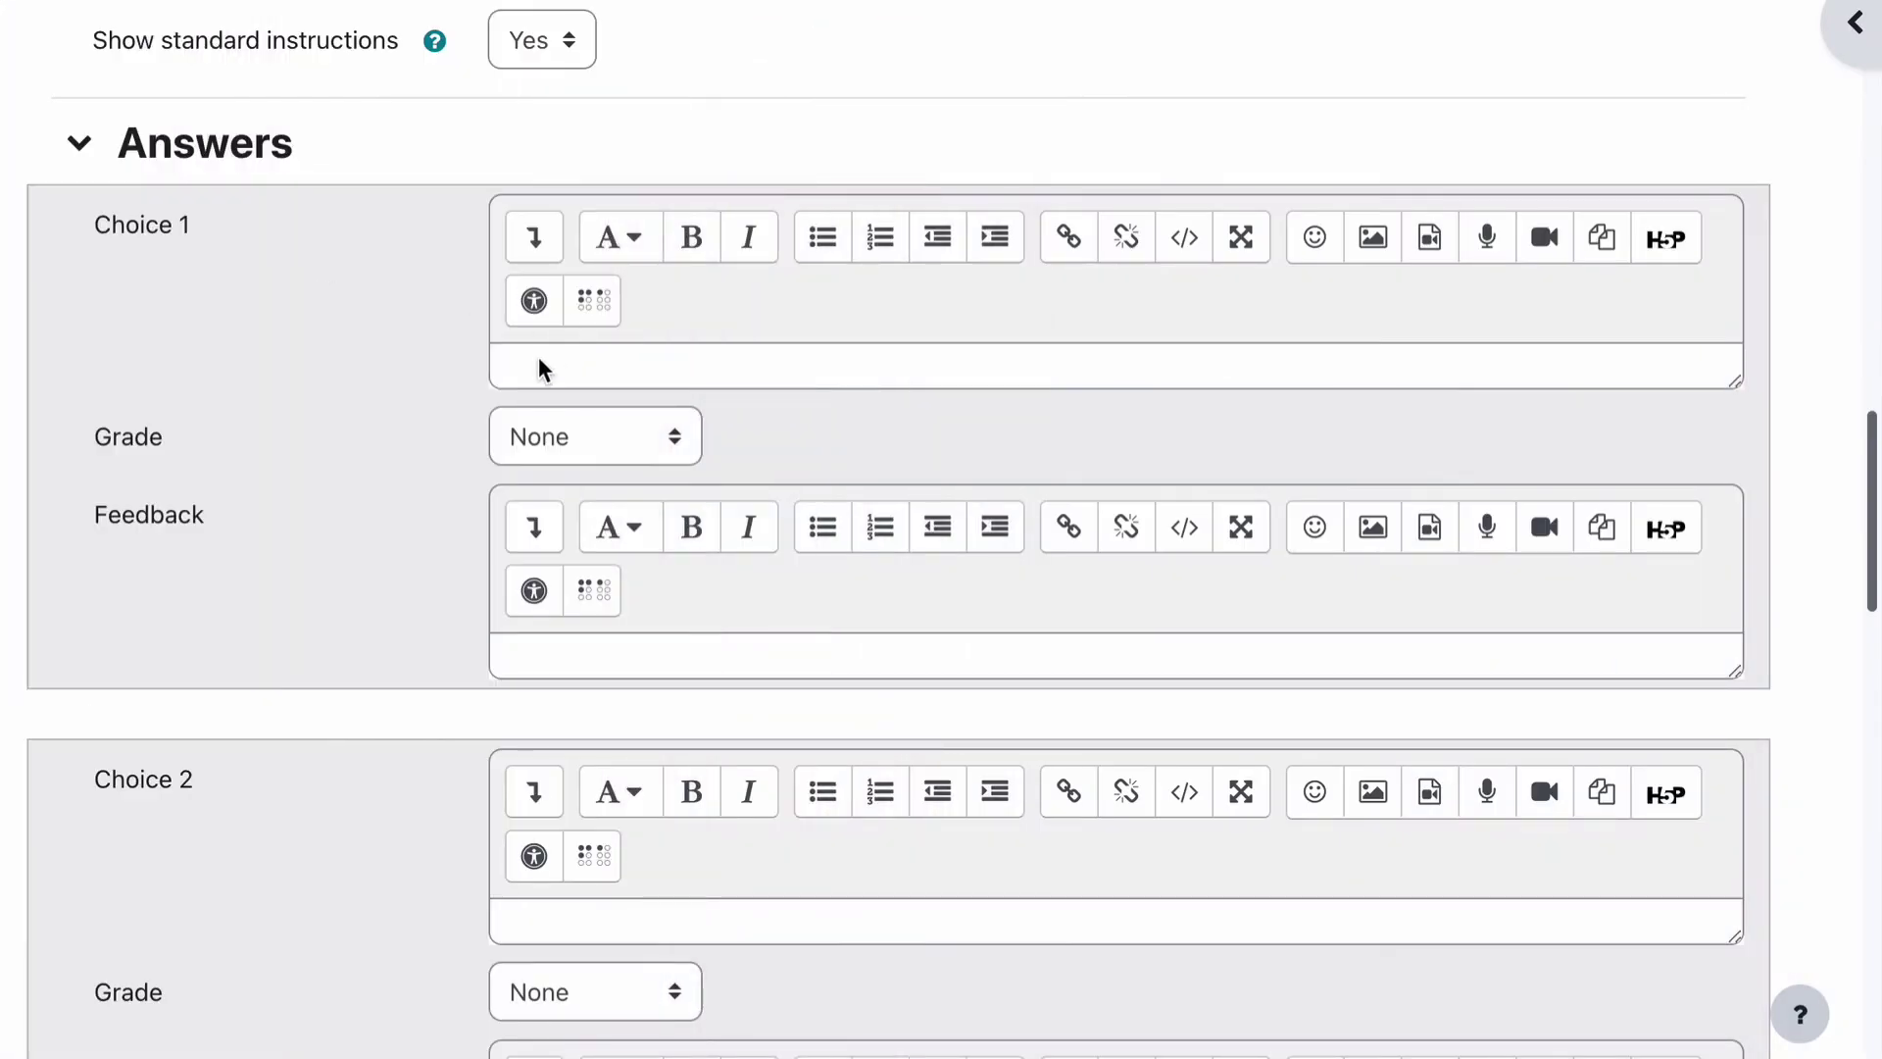
pyautogui.click(538, 365)
pyautogui.write('points')
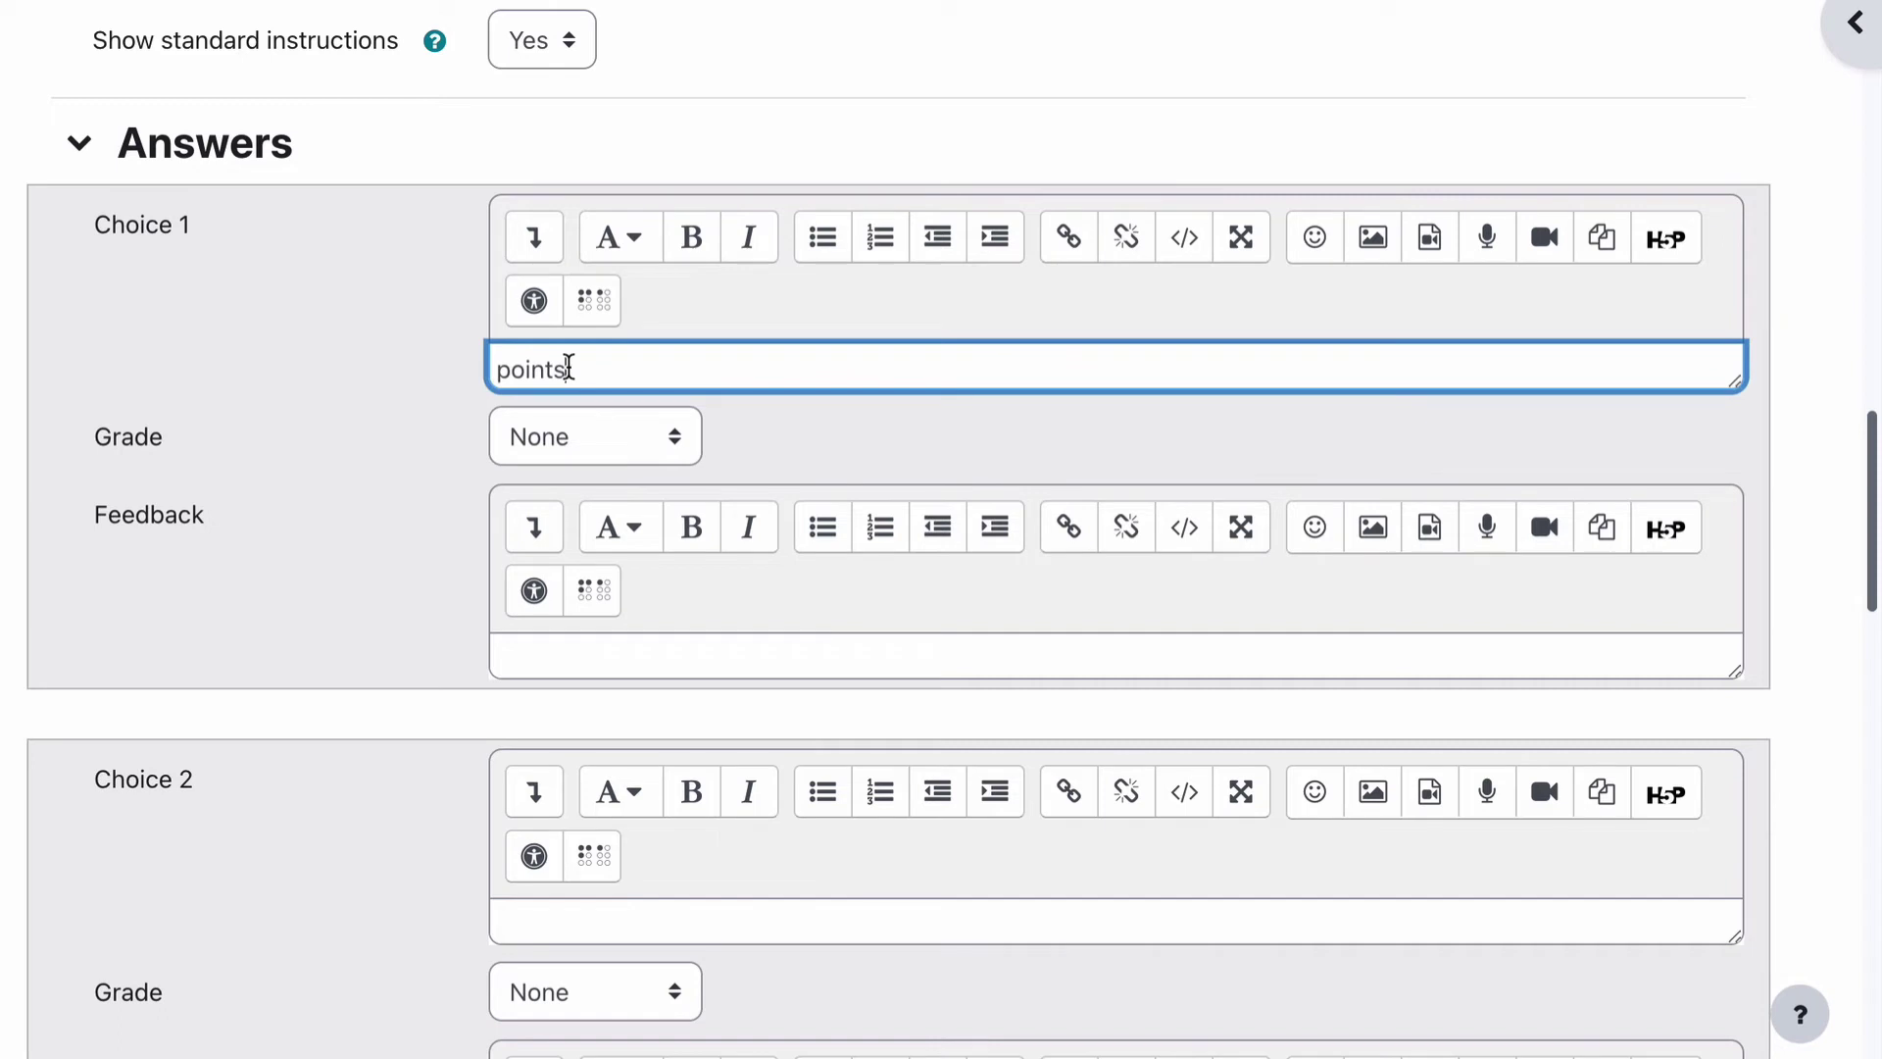
pyautogui.click(506, 376)
pyautogui.press('BackSpace')
pyautogui.write('P')
pyautogui.click(543, 436)
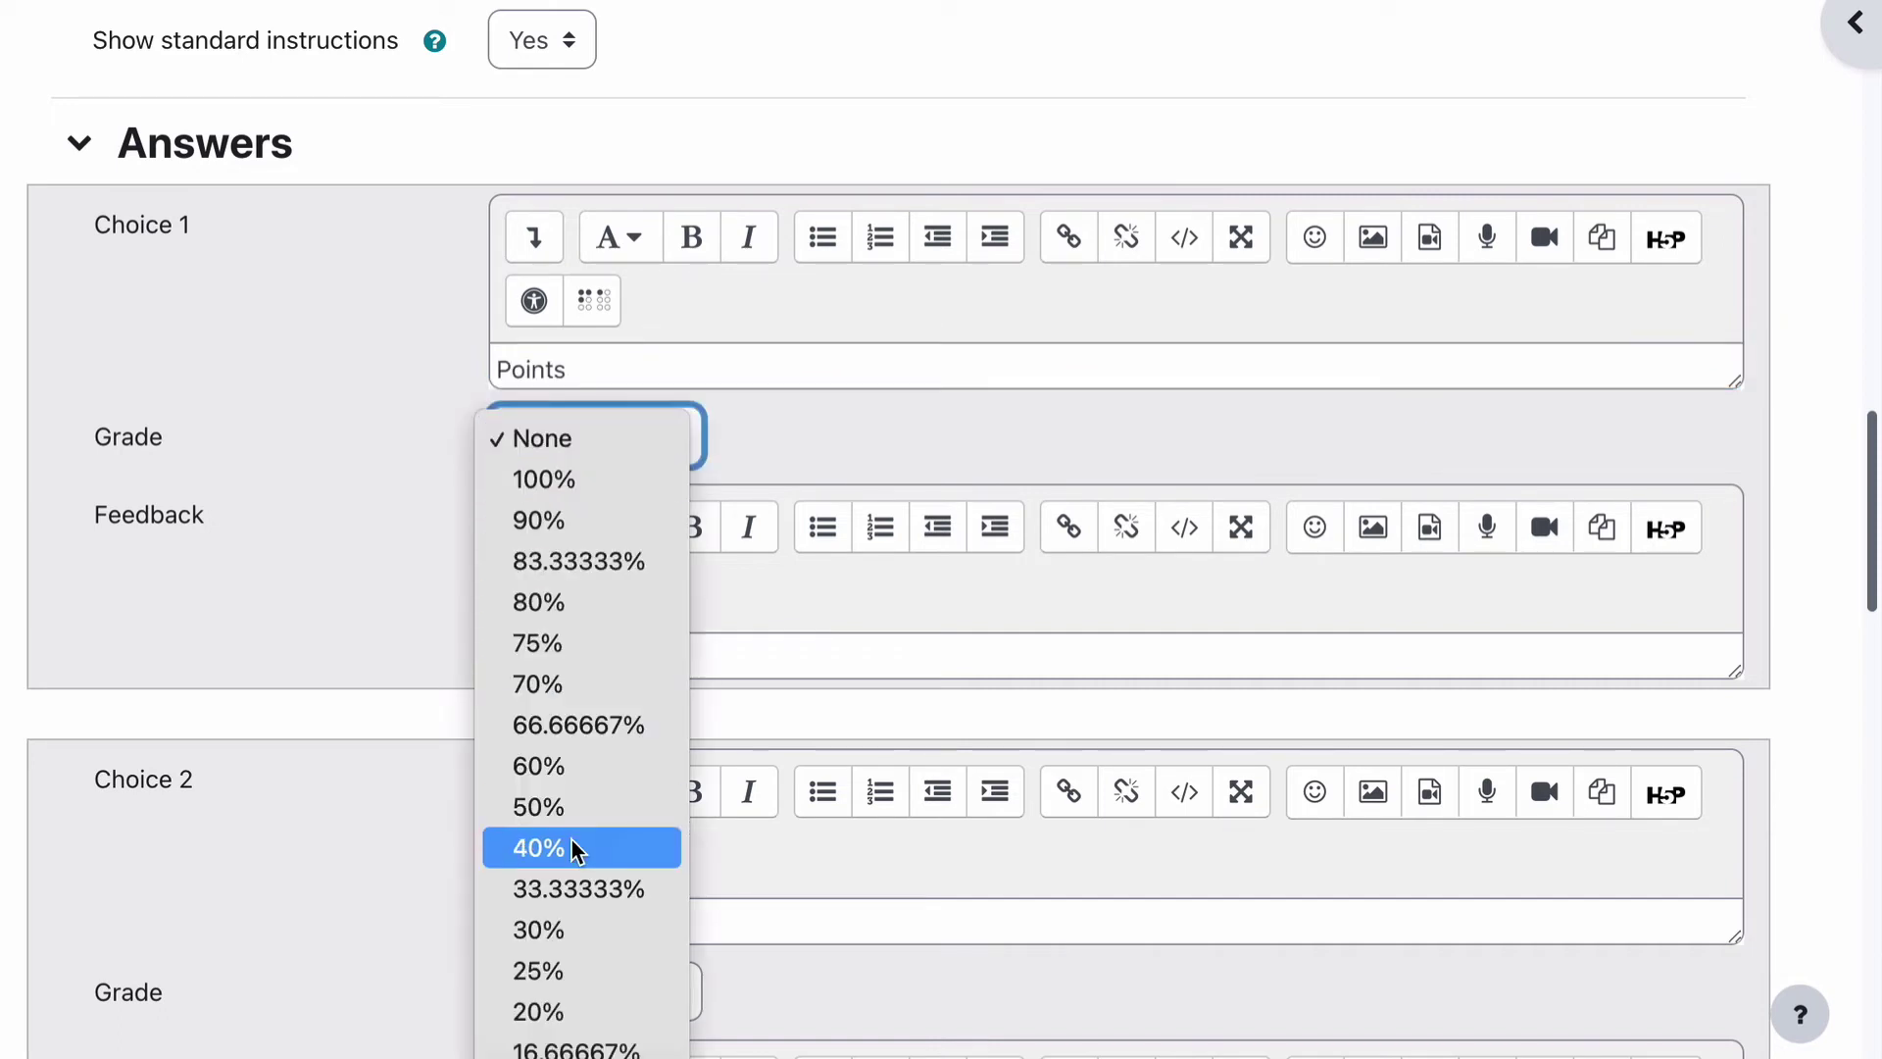
pyautogui.click(551, 956)
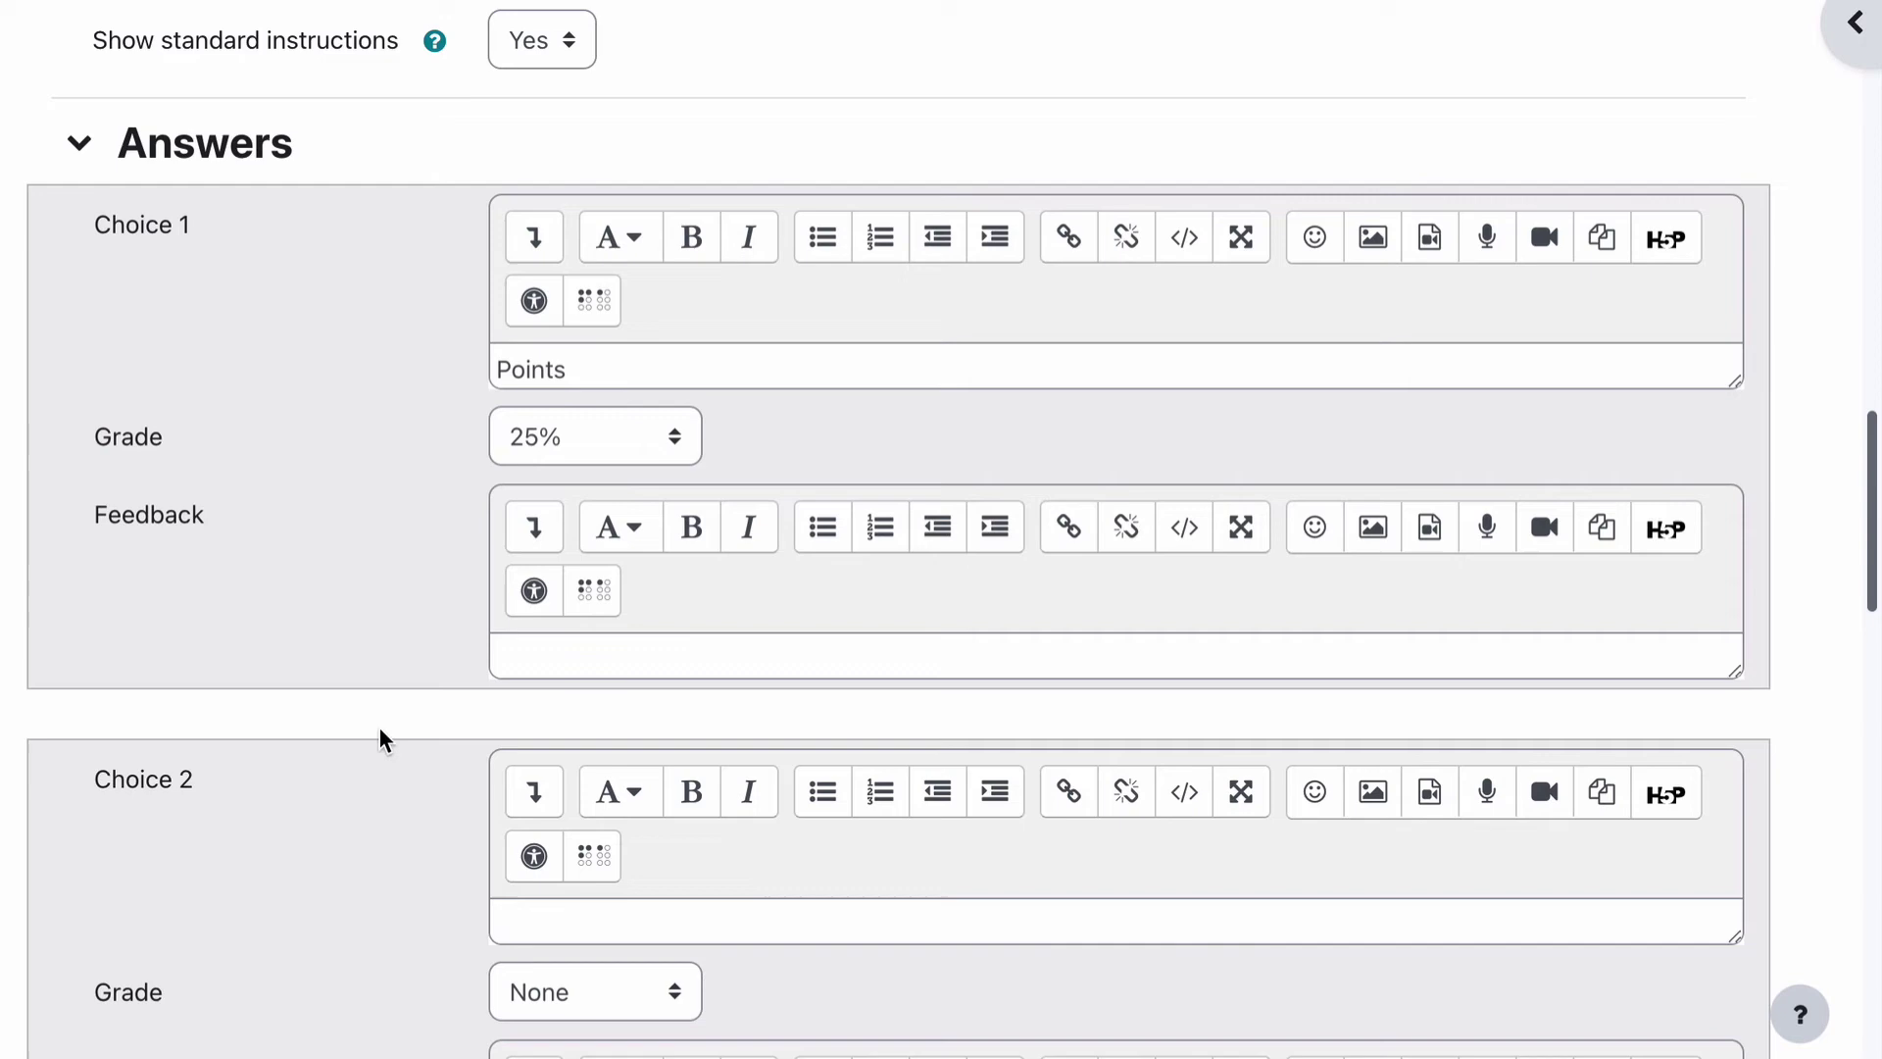
# Enter 'Lines' as Choice 2 with a 25% grade
pyautogui.scroll(-5, 277, 694)
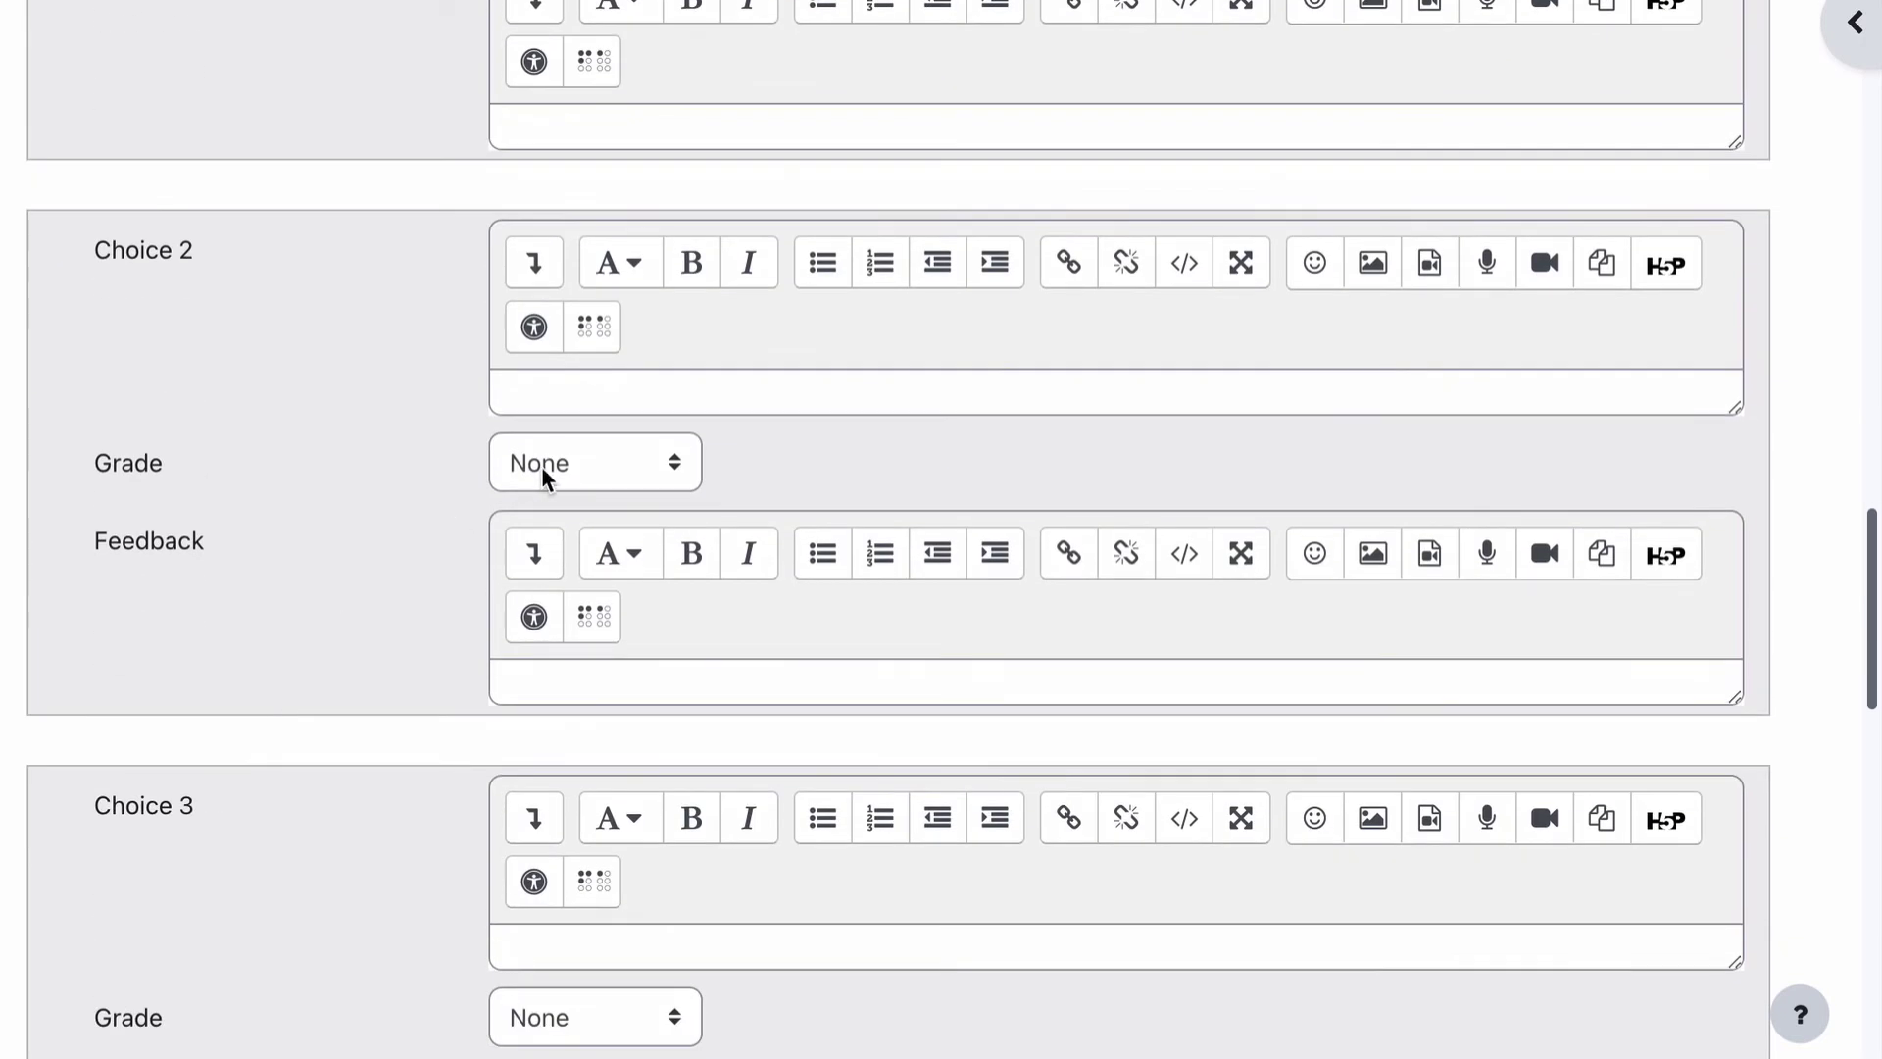
pyautogui.click(532, 390)
pyautogui.write('lines')
pyautogui.press('Home')
pyautogui.write('L')
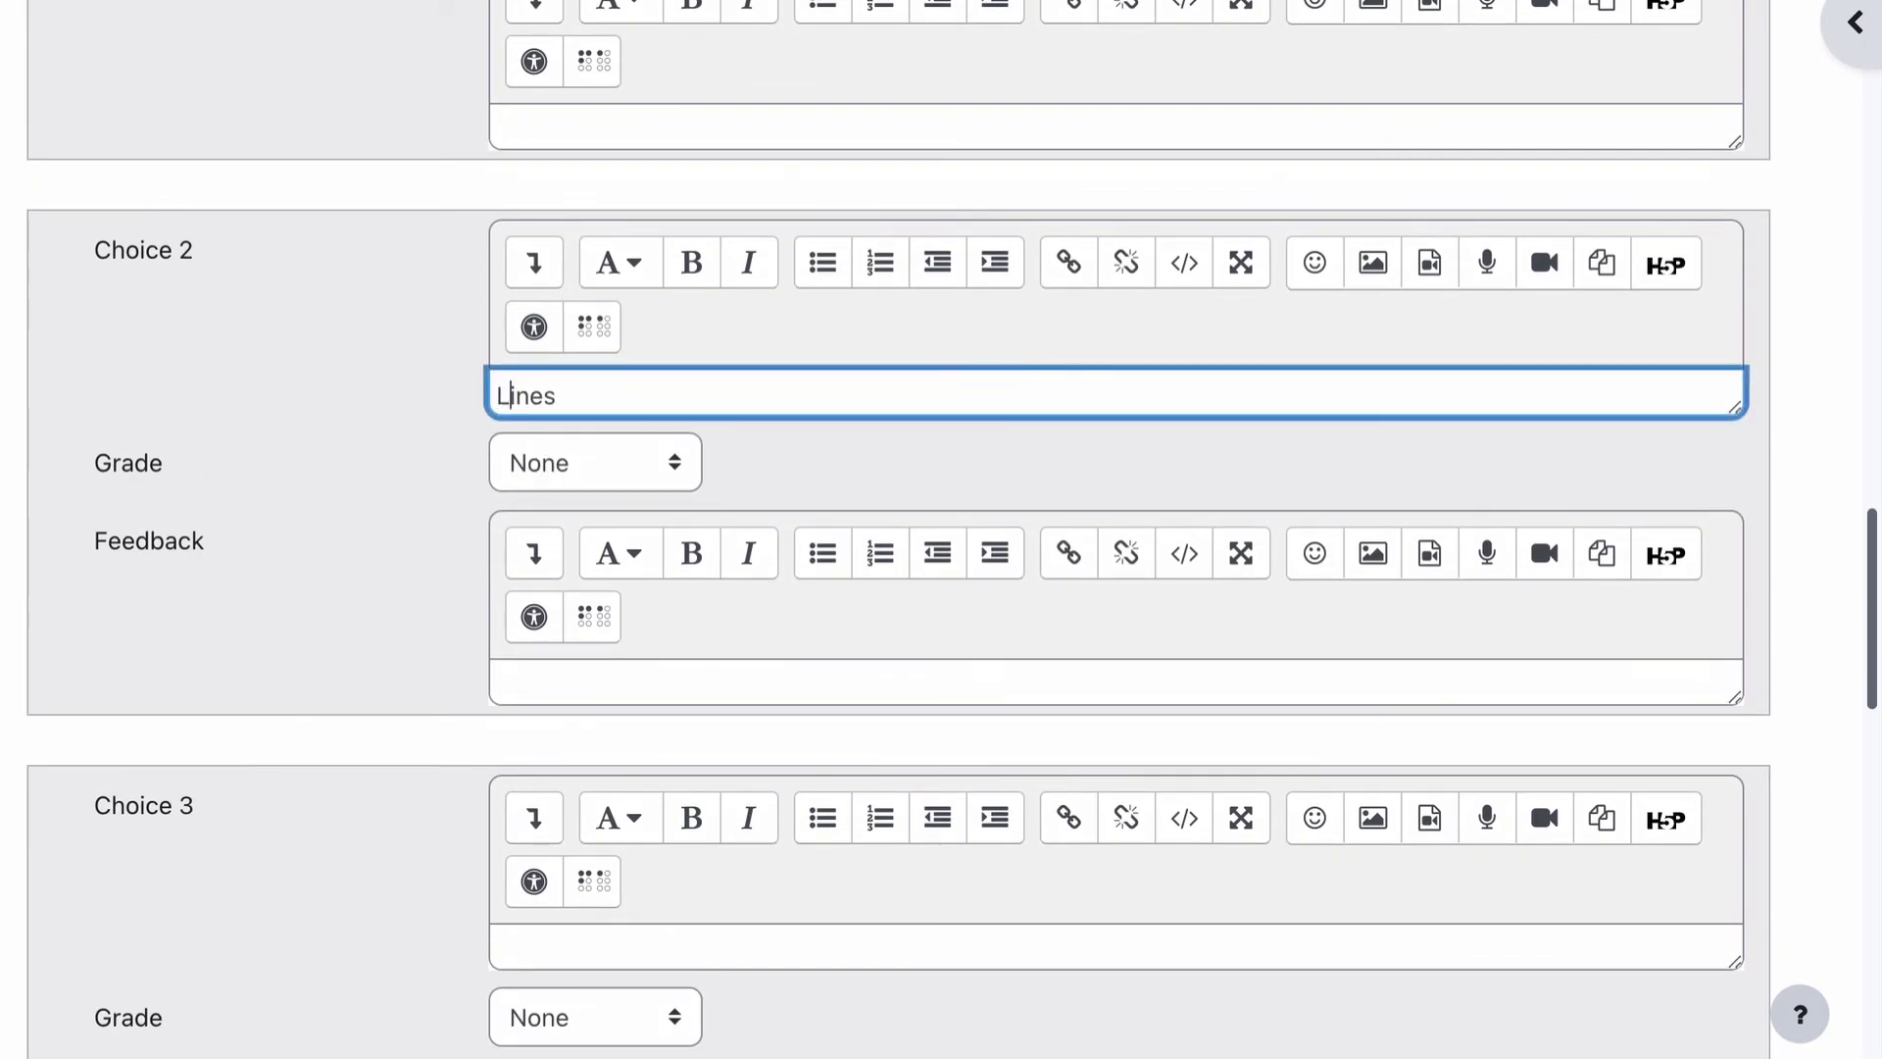
pyautogui.click(588, 465)
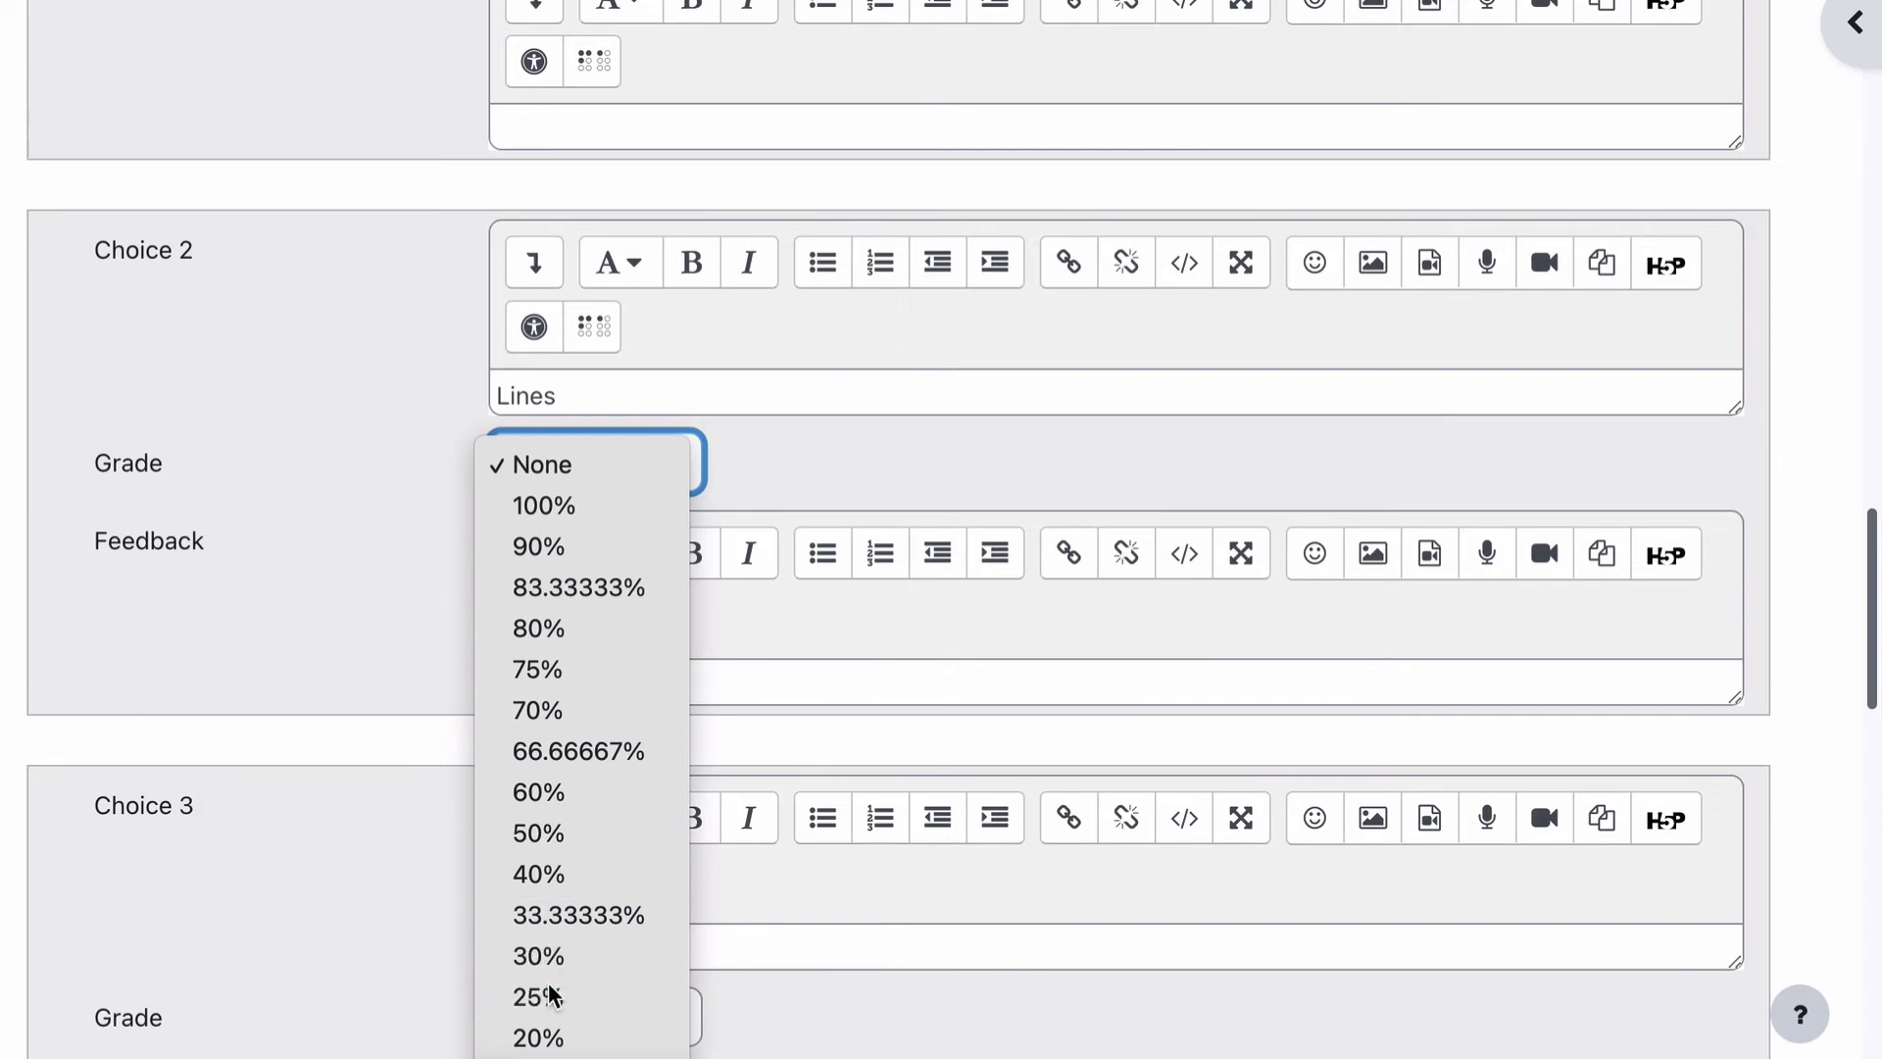
pyautogui.click(667, 992)
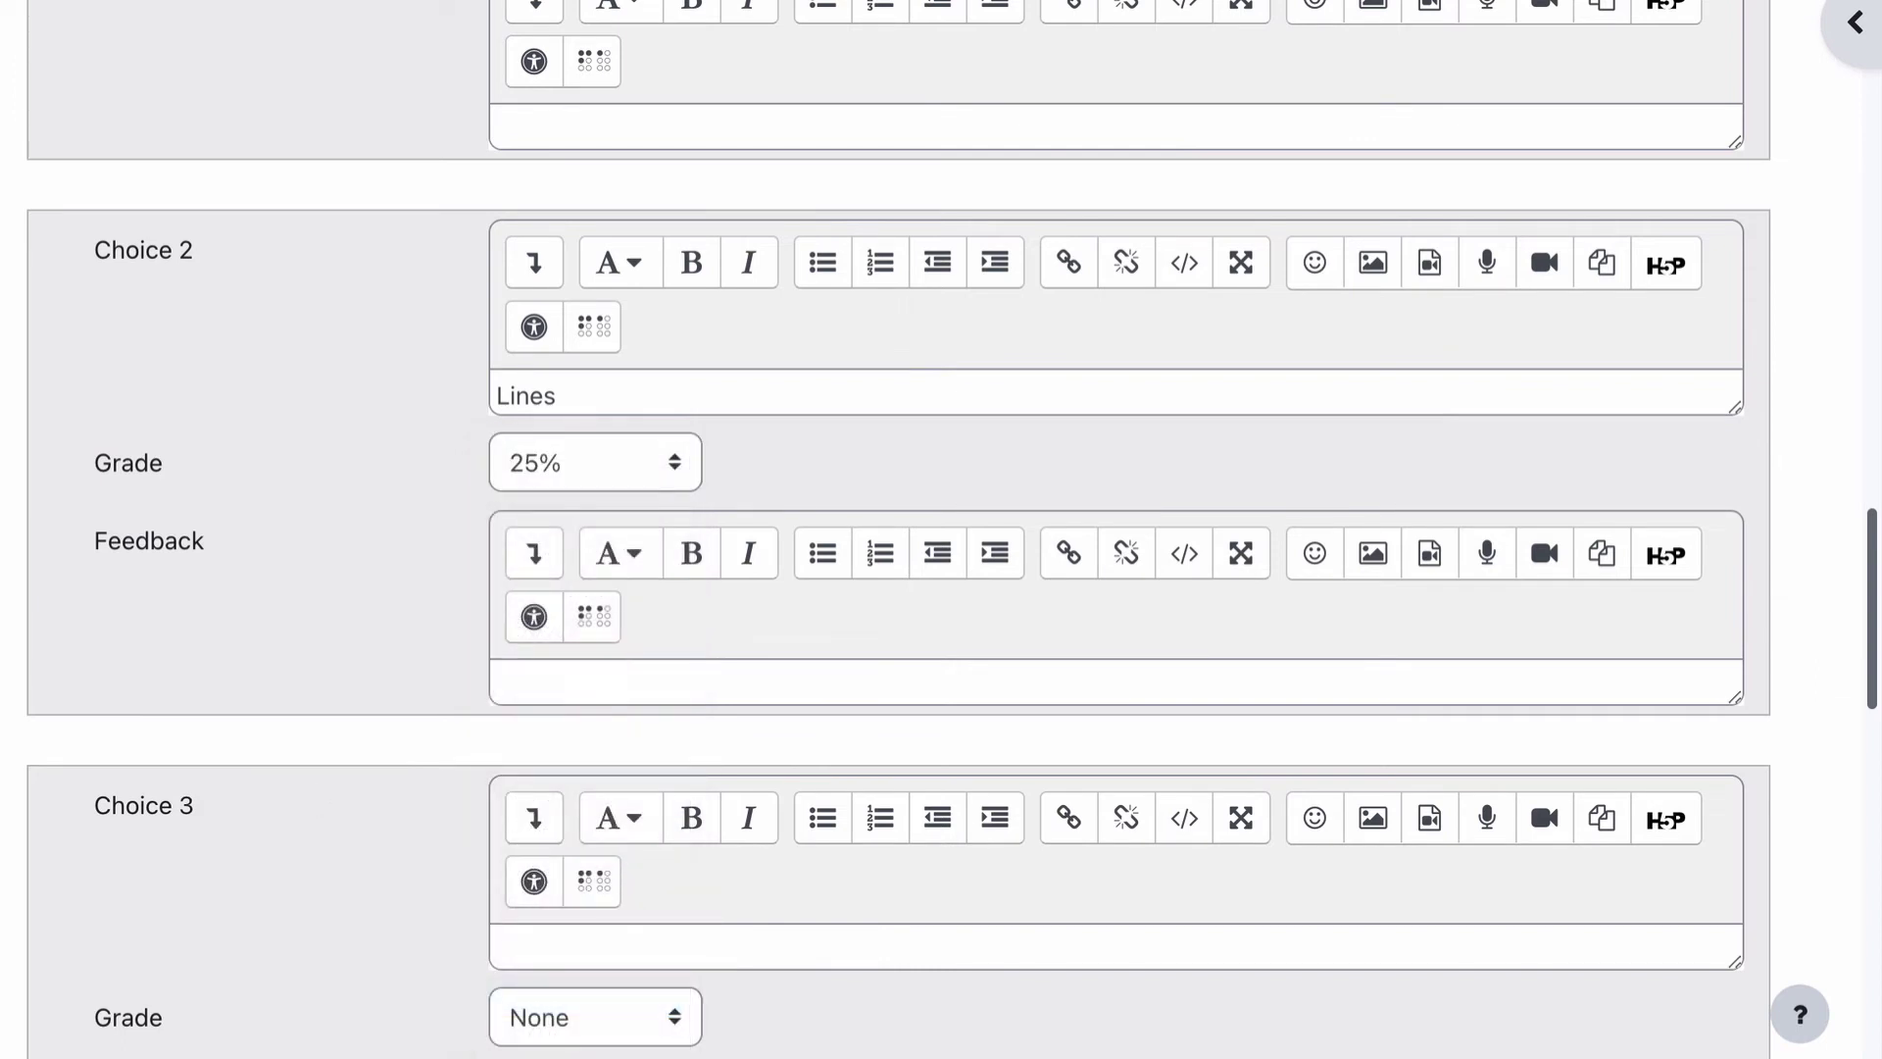
# Enter 'Curves' as Choice 3 with a 25% grade
pyautogui.scroll(-5, 497, 715)
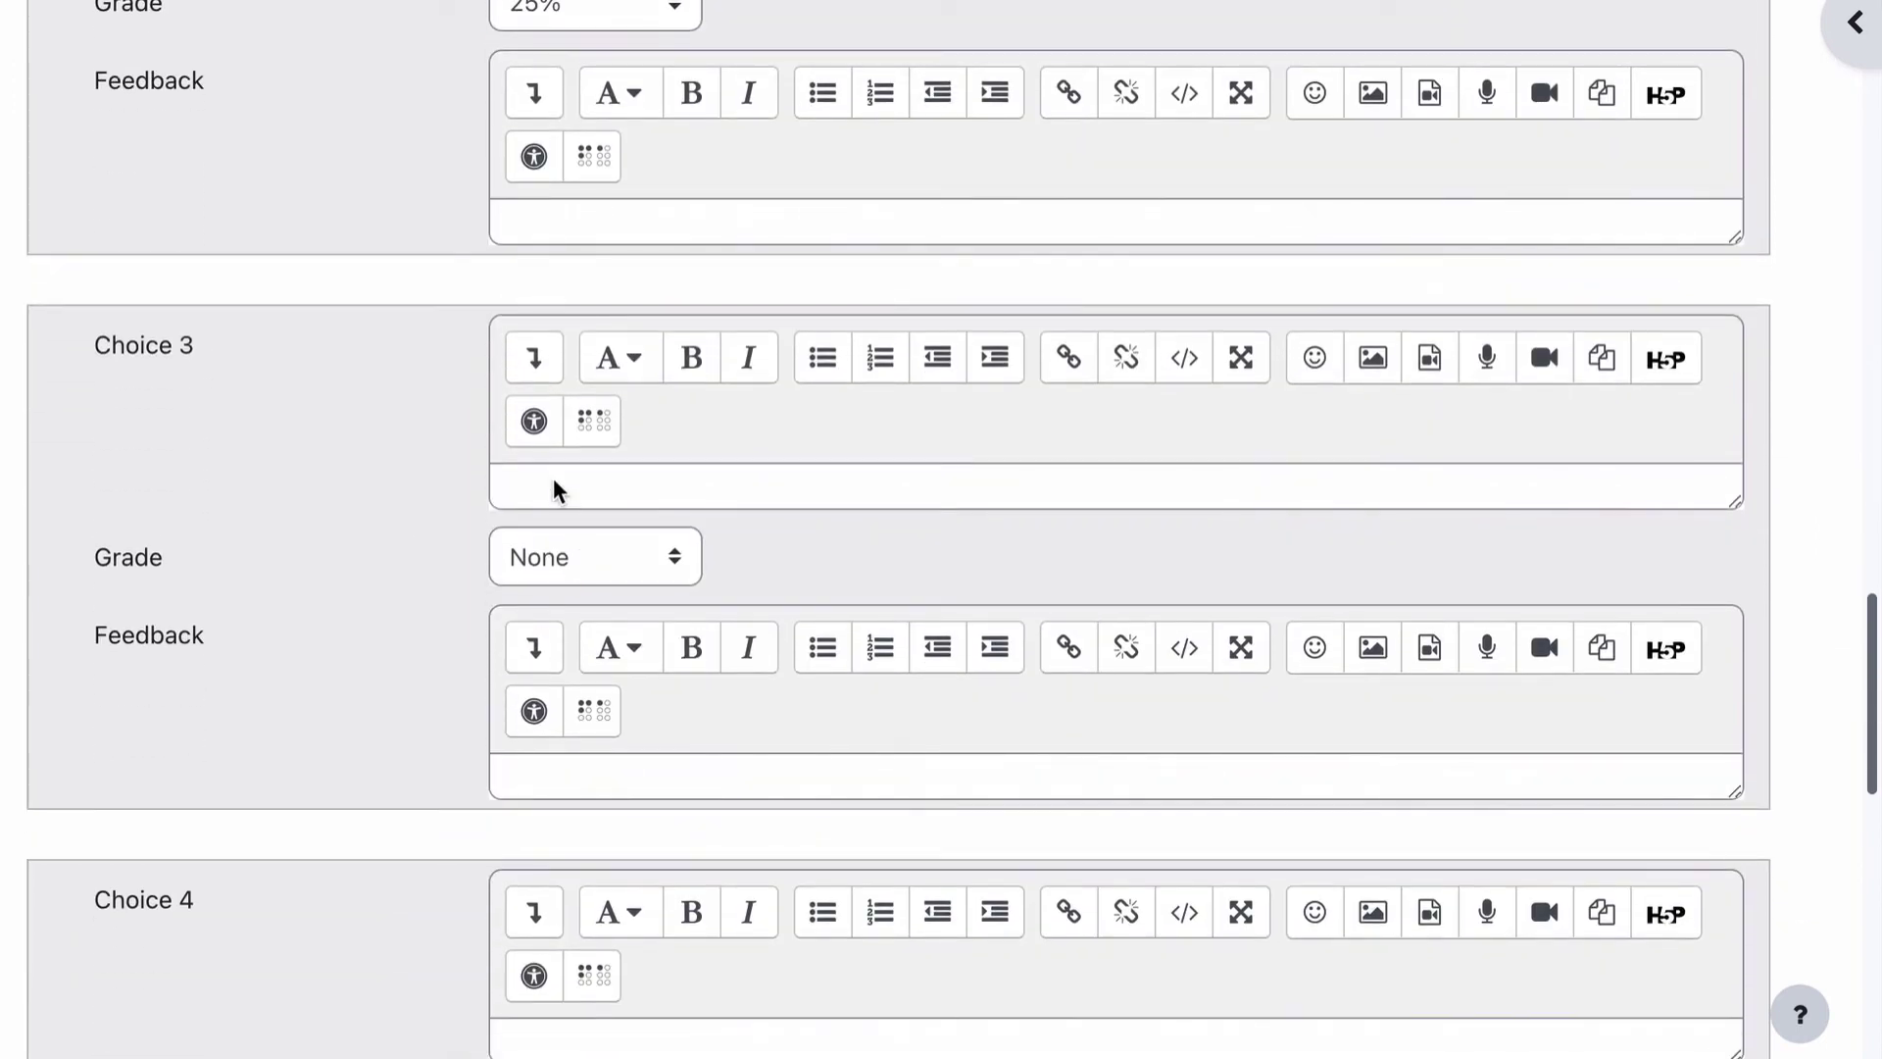
pyautogui.click(552, 489)
pyautogui.write('urves')
pyautogui.press('Home')
pyautogui.write('C')
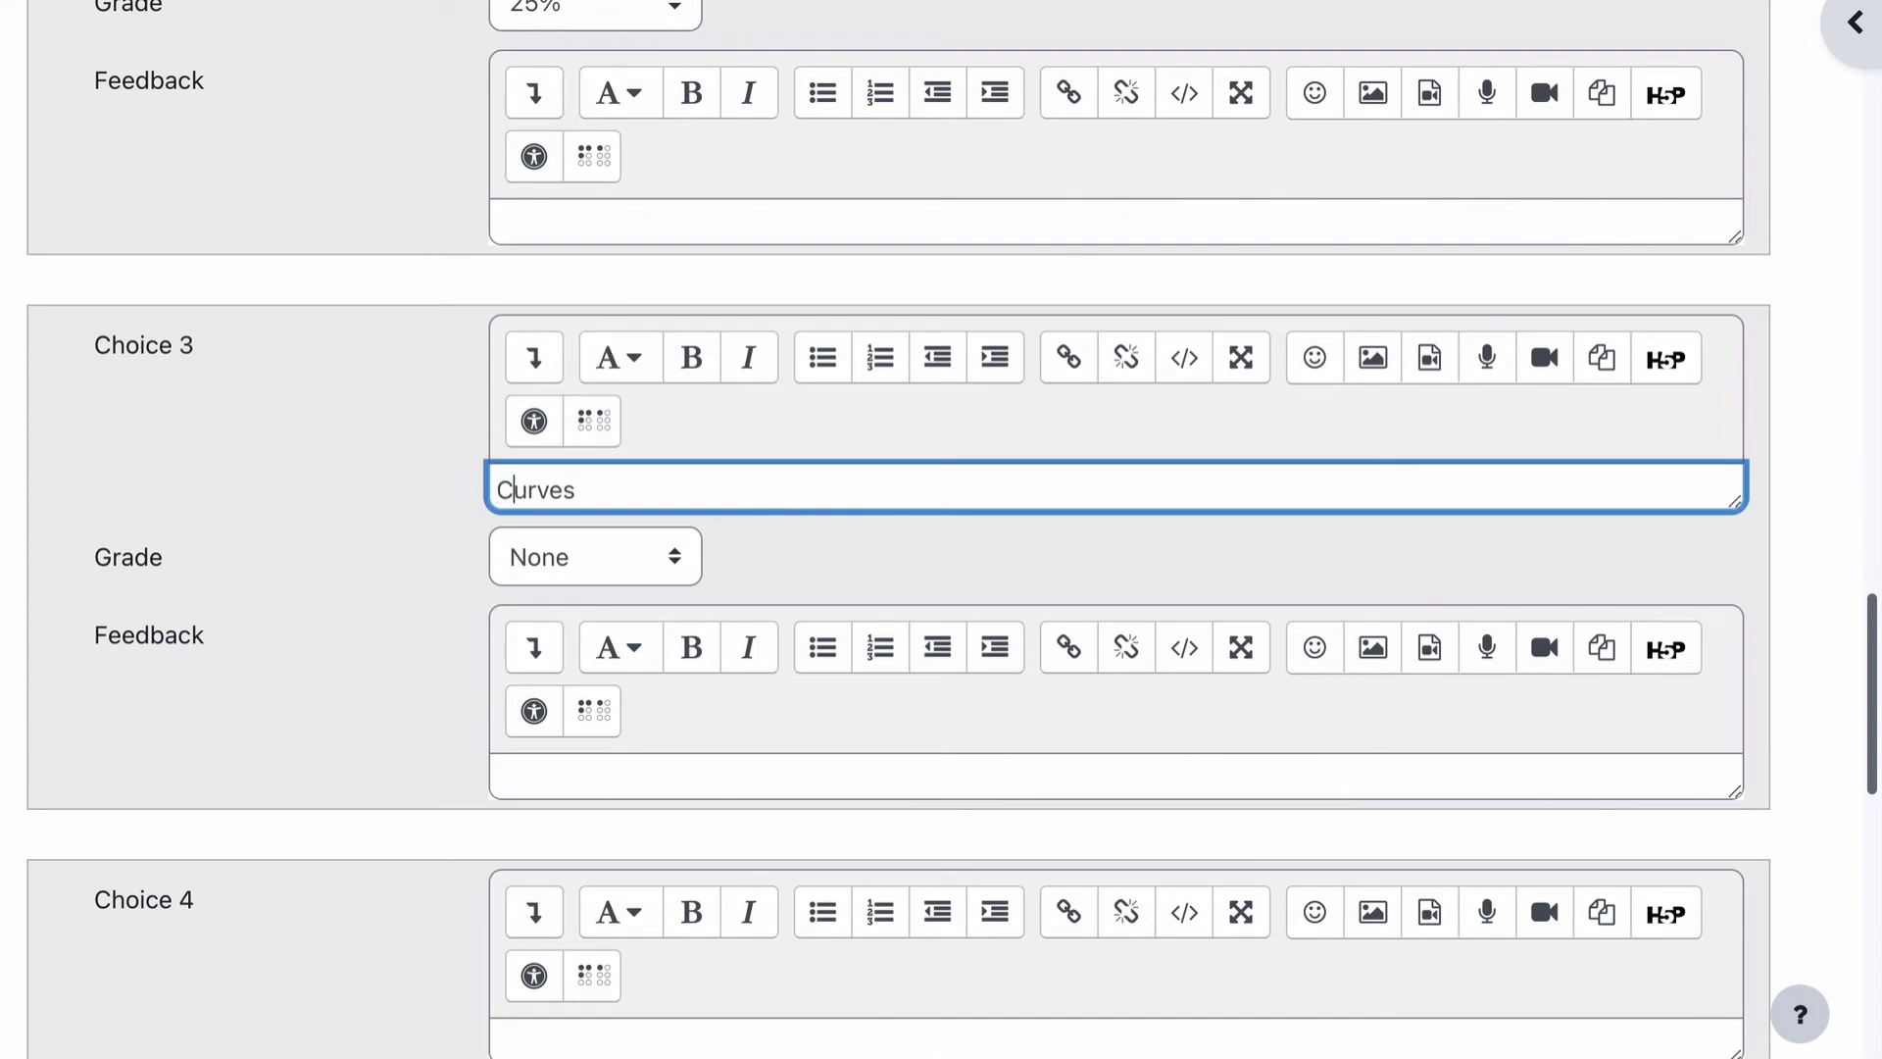
pyautogui.click(582, 547)
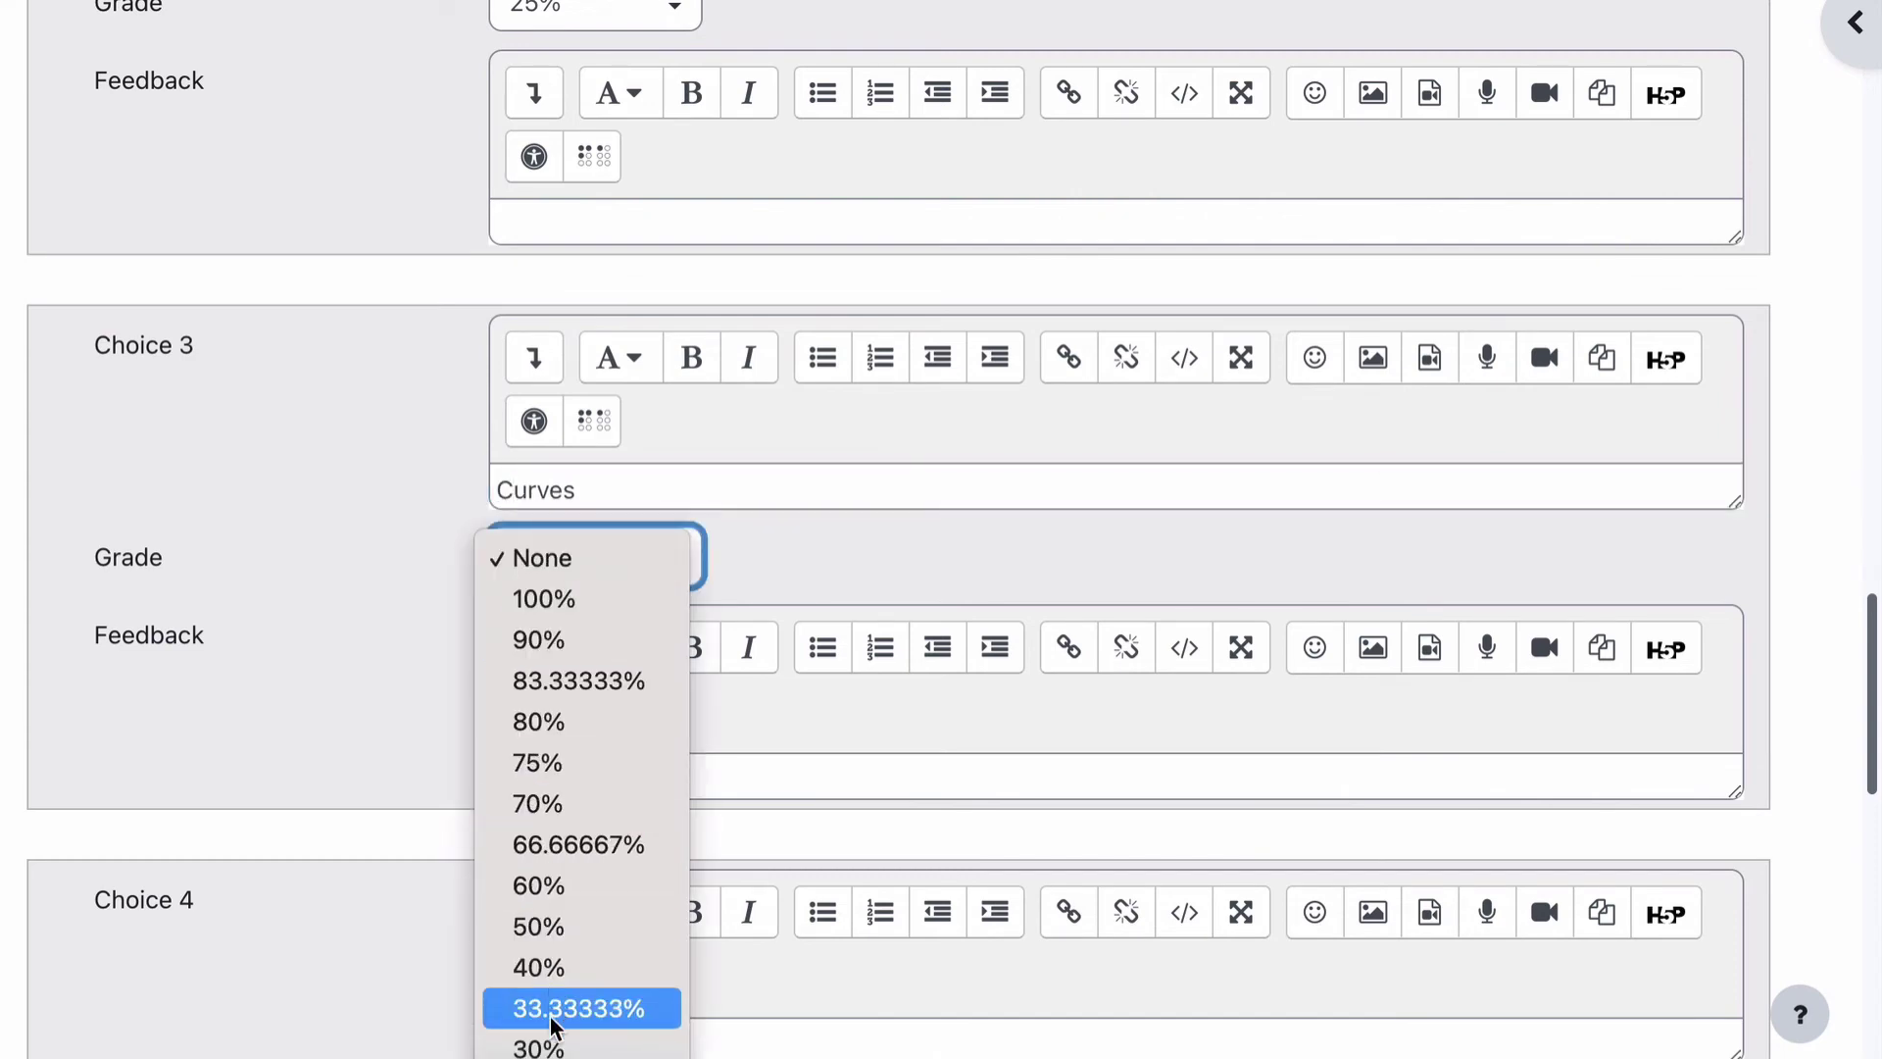
pyautogui.click(548, 1056)
# Enter 'Shapes' as Choice 4 with a 25% grade
pyautogui.scroll(-5, 107, 552)
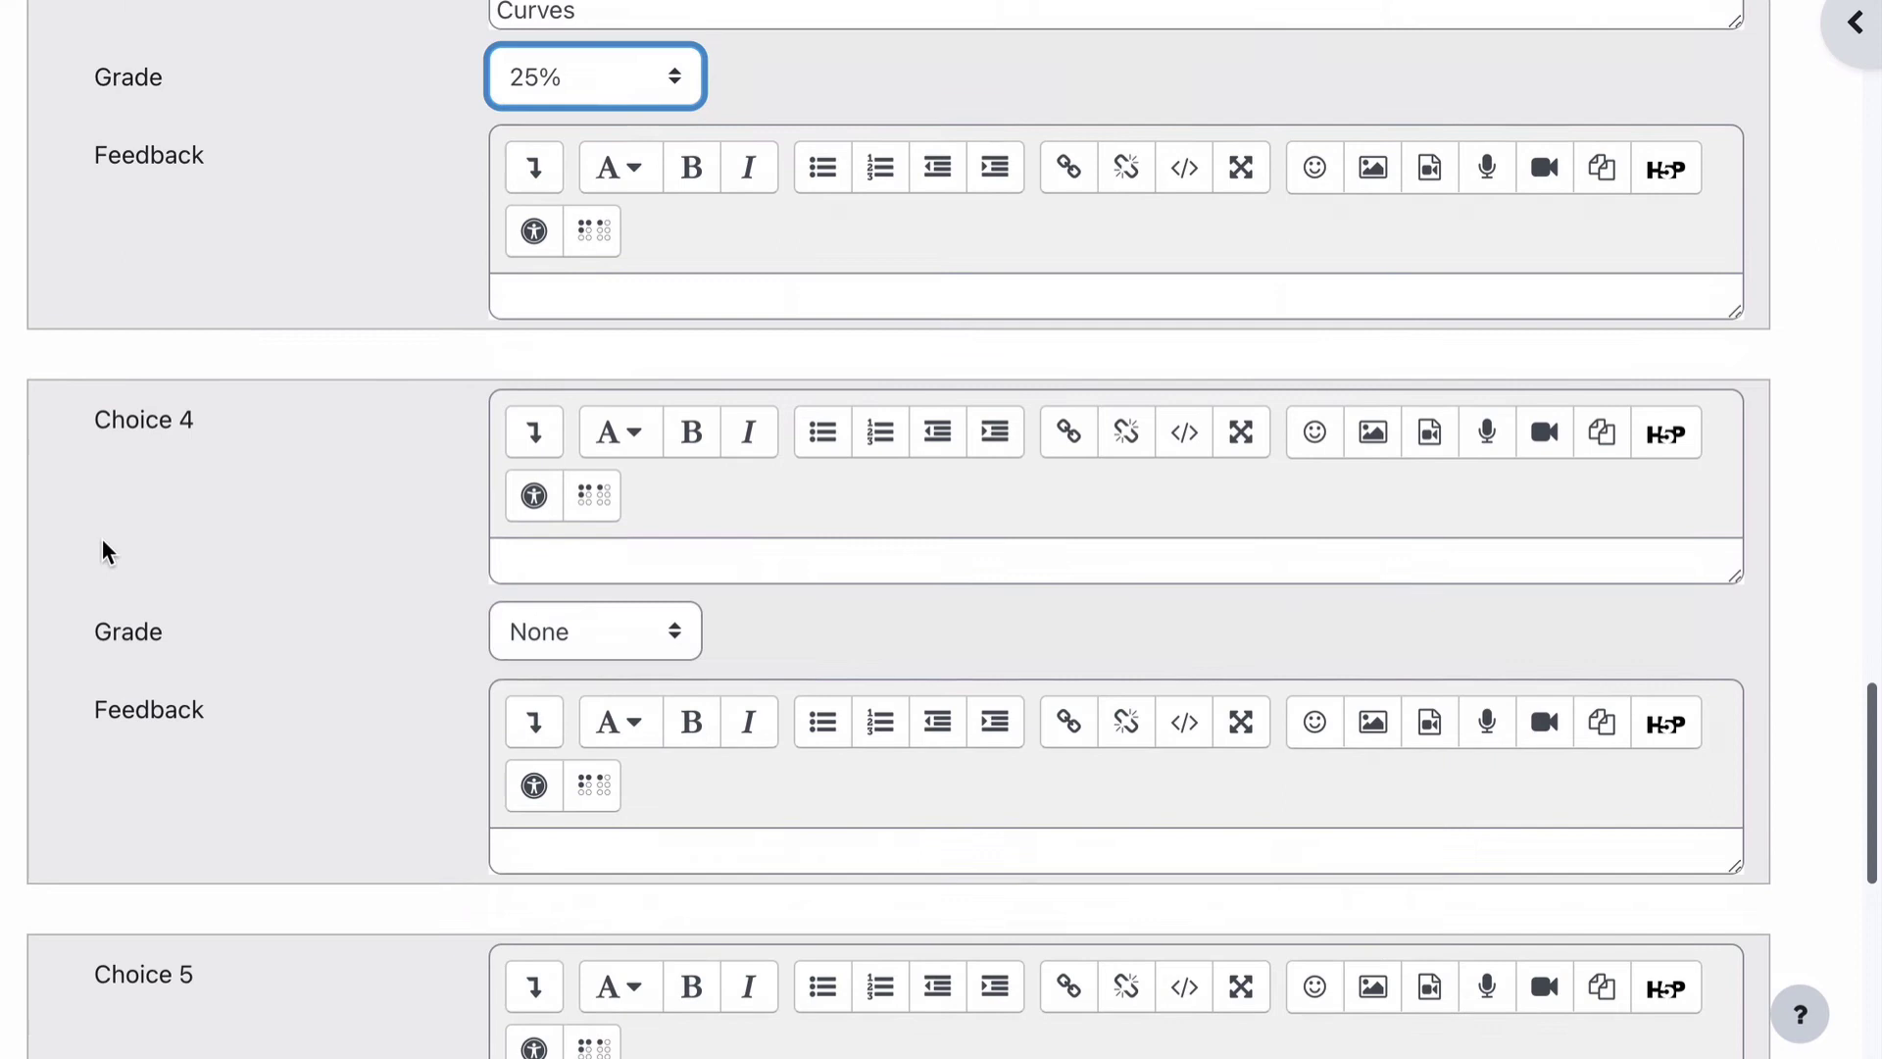
pyautogui.scroll(-2, 108, 552)
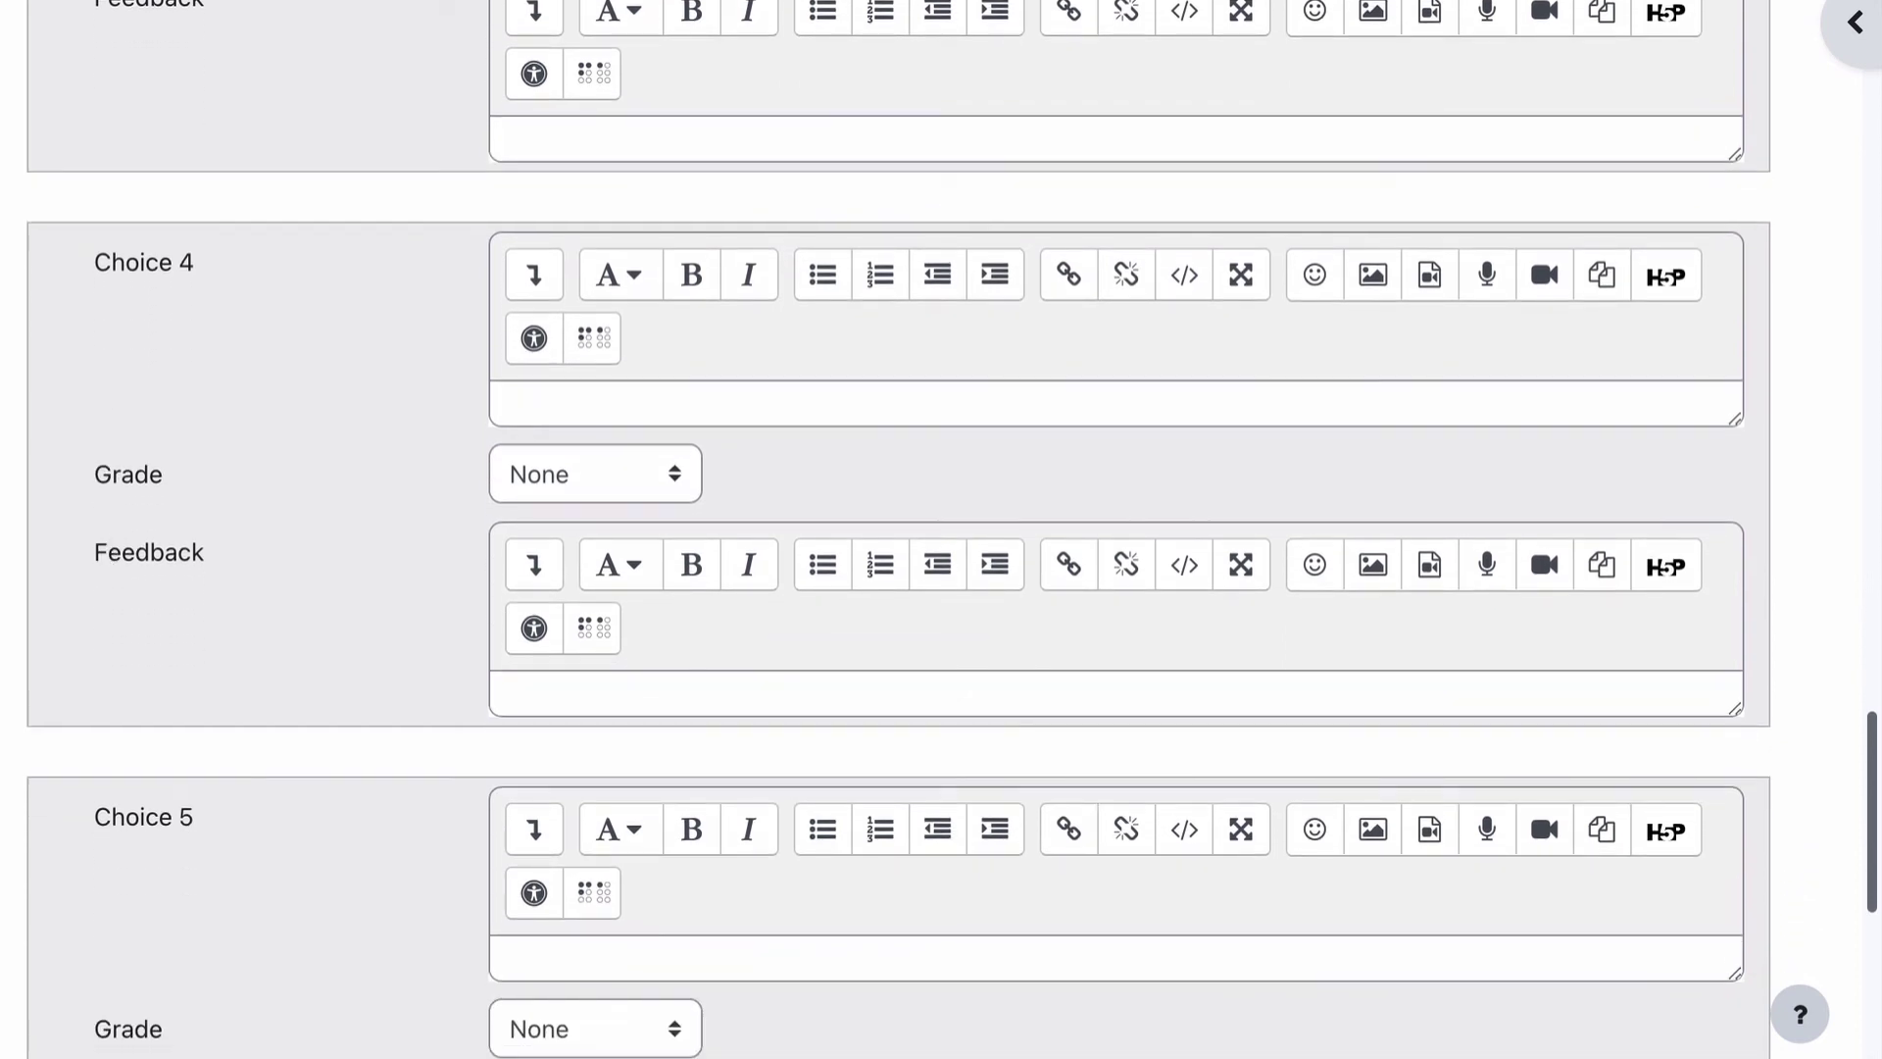
pyautogui.click(544, 402)
pyautogui.write('shapes')
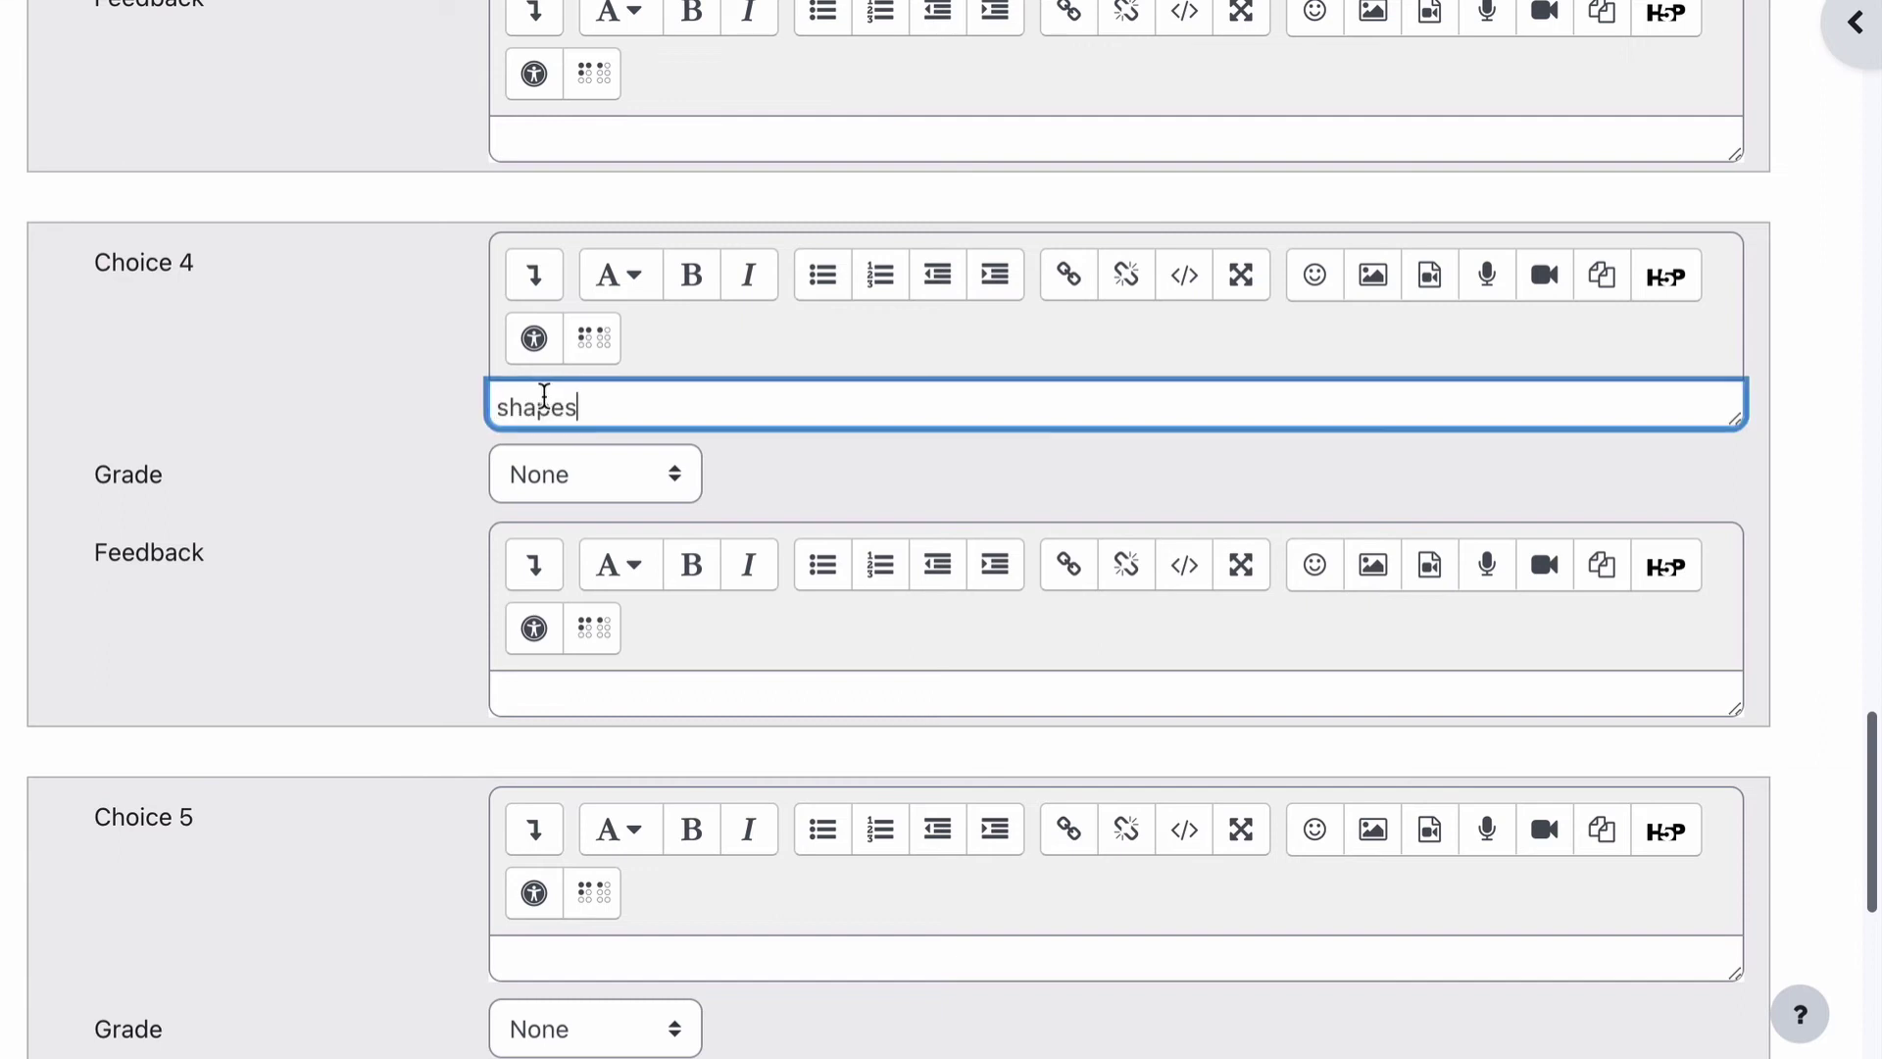
pyautogui.press('super+Left')
pyautogui.press('Delete')
pyautogui.write('S')
pyautogui.click(591, 481)
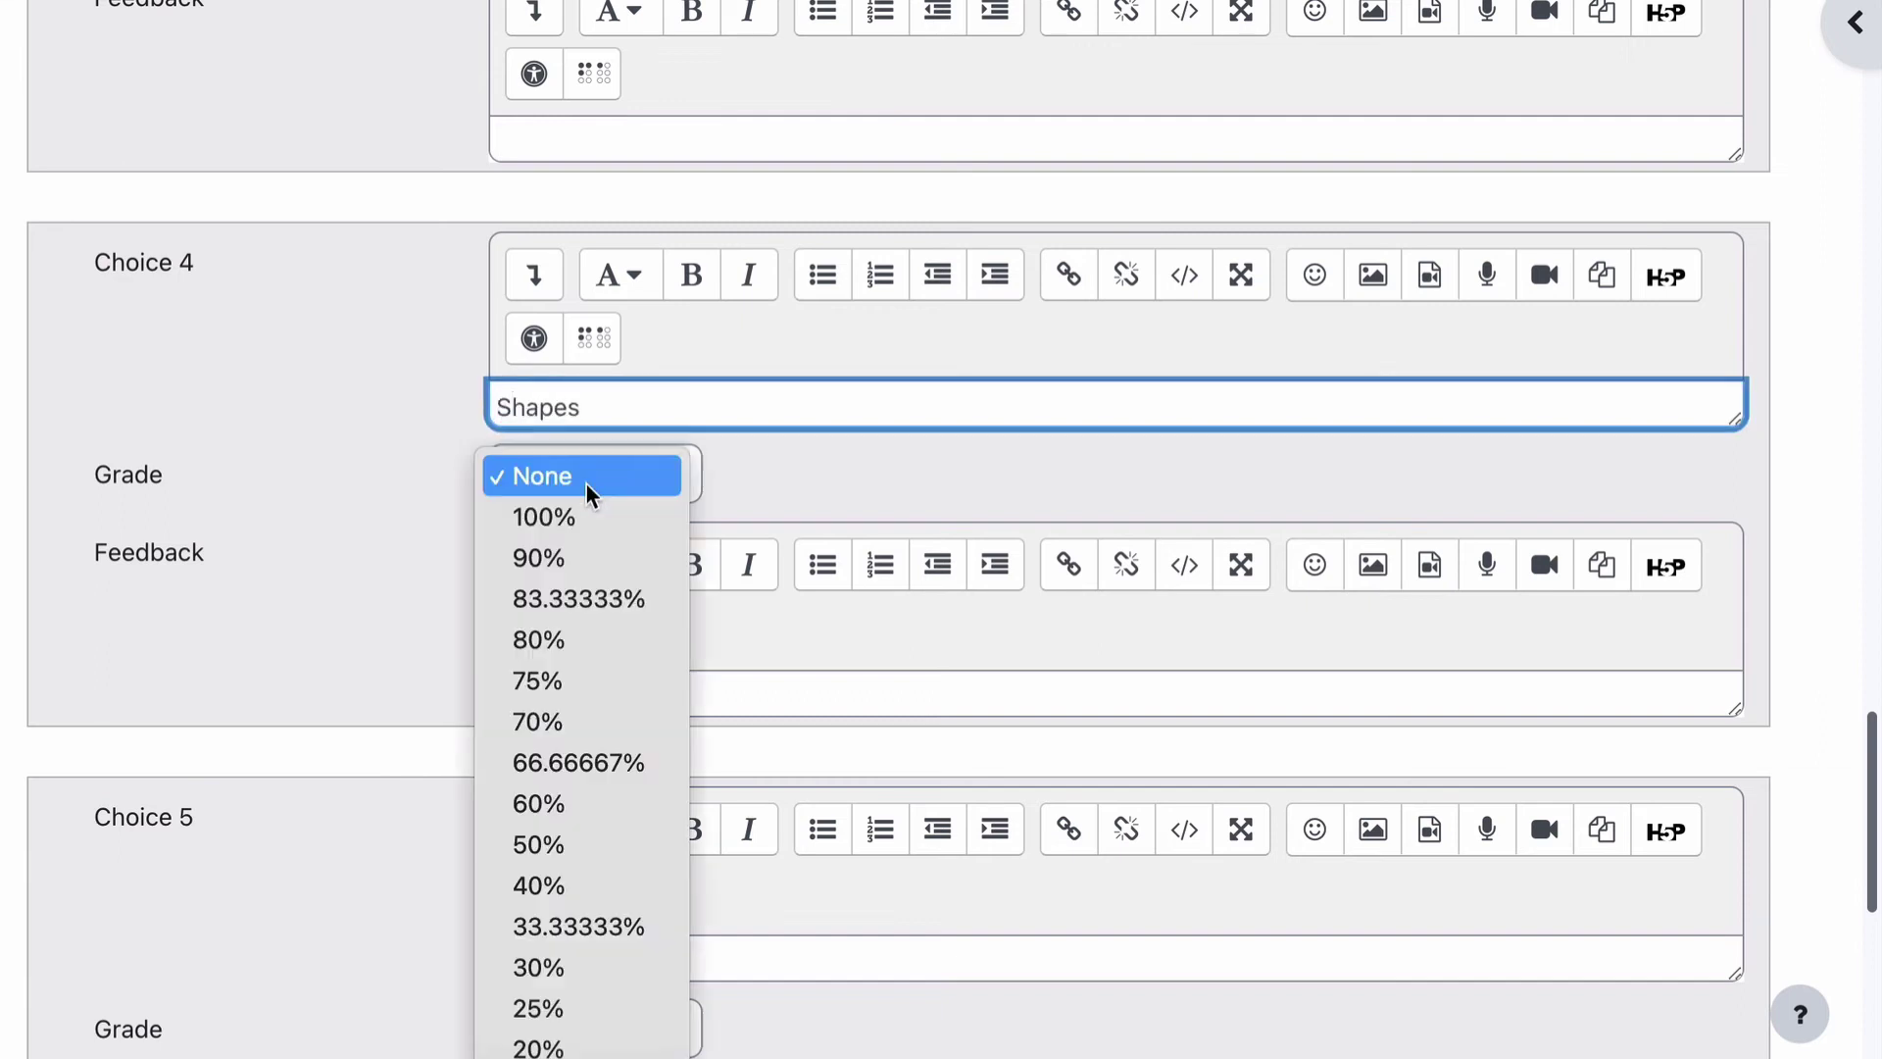
pyautogui.click(569, 1006)
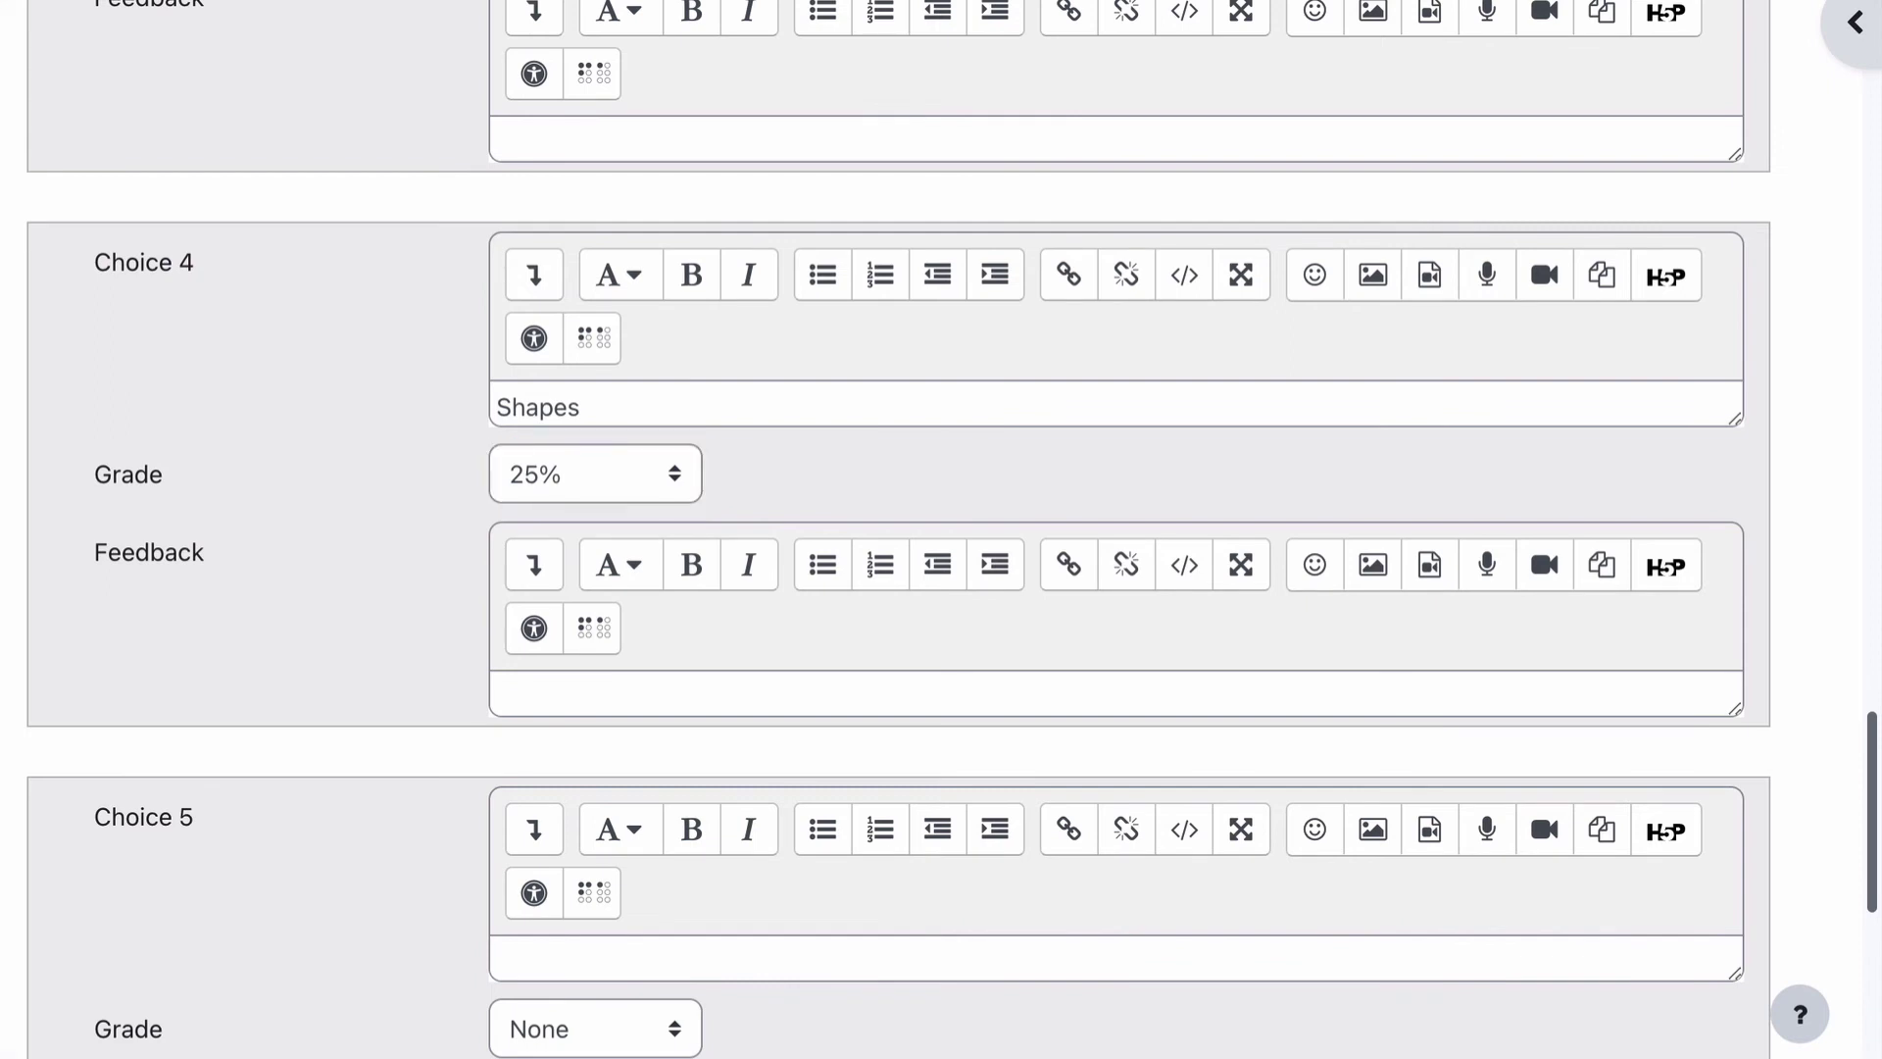
# Enter 'Photos' as Choice 5 with a -100% grade
pyautogui.scroll(-5, 232, 807)
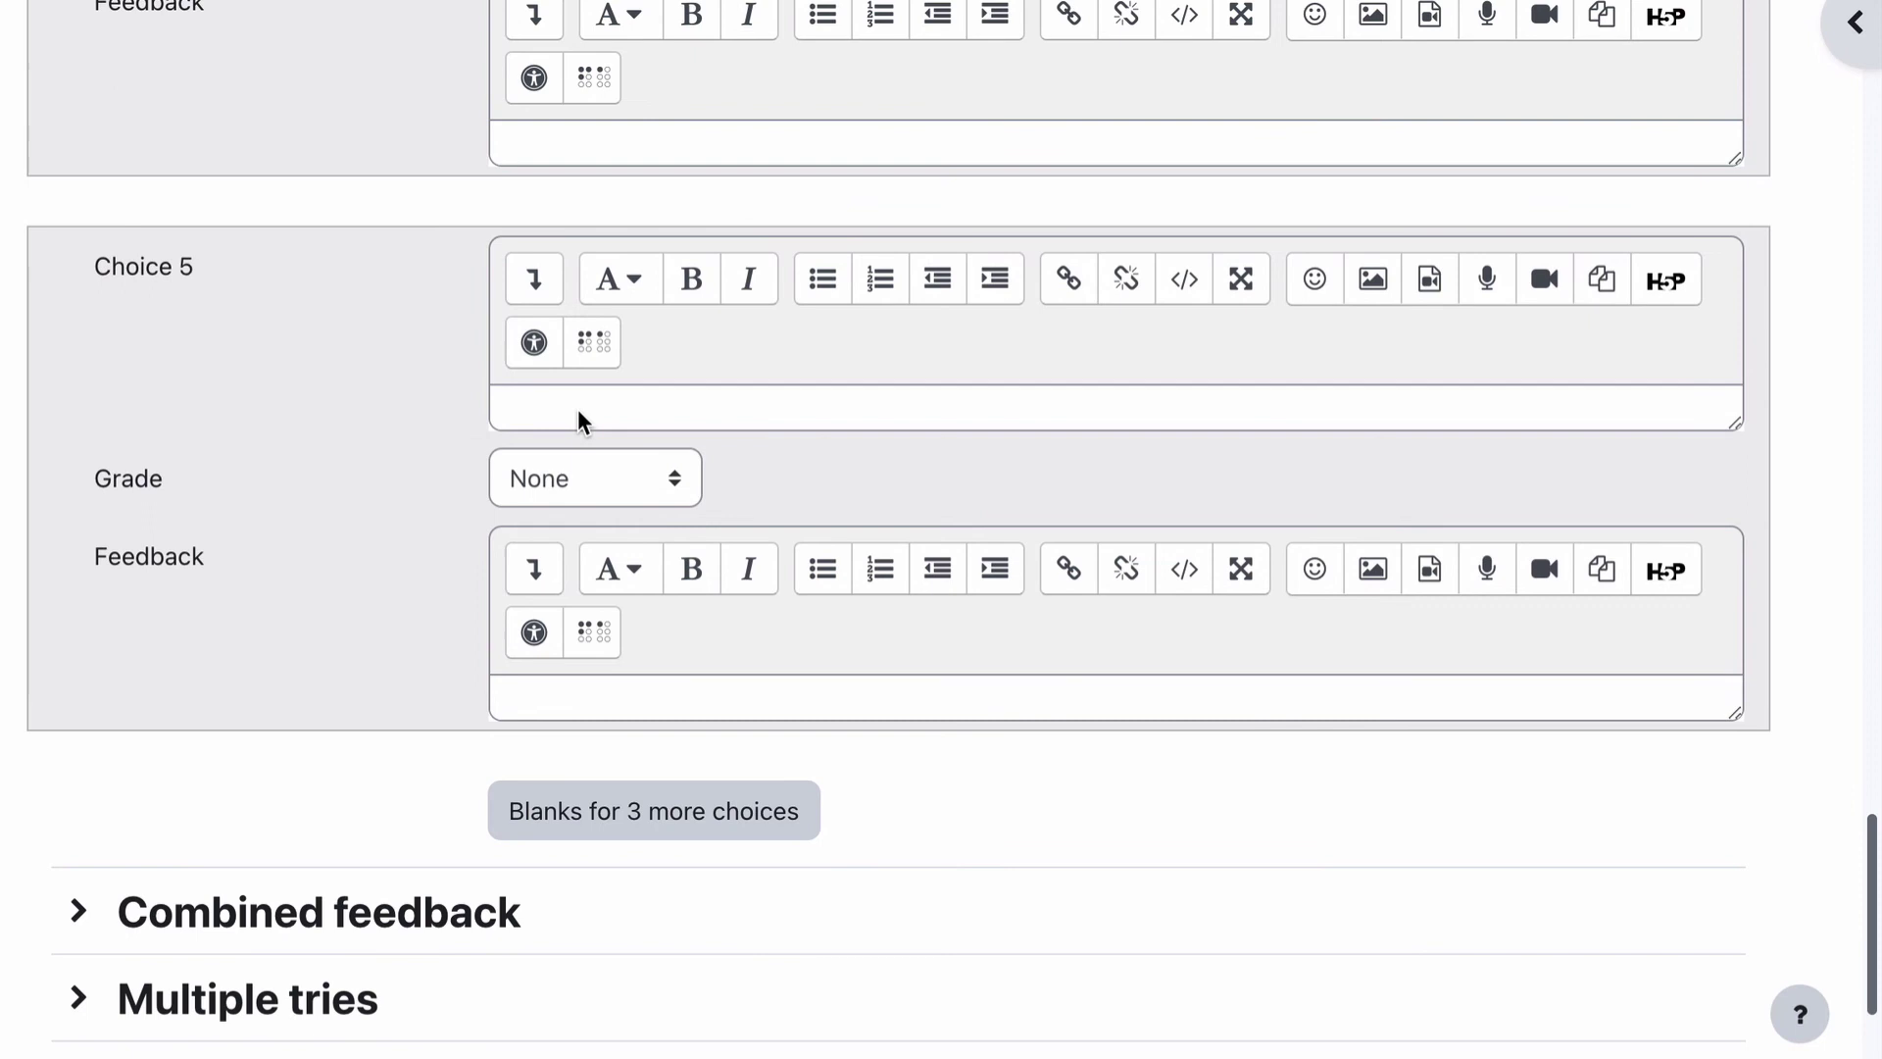
pyautogui.click(578, 409)
pyautogui.write('Photos')
pyautogui.click(584, 477)
pyautogui.scroll(-10, 557, 925)
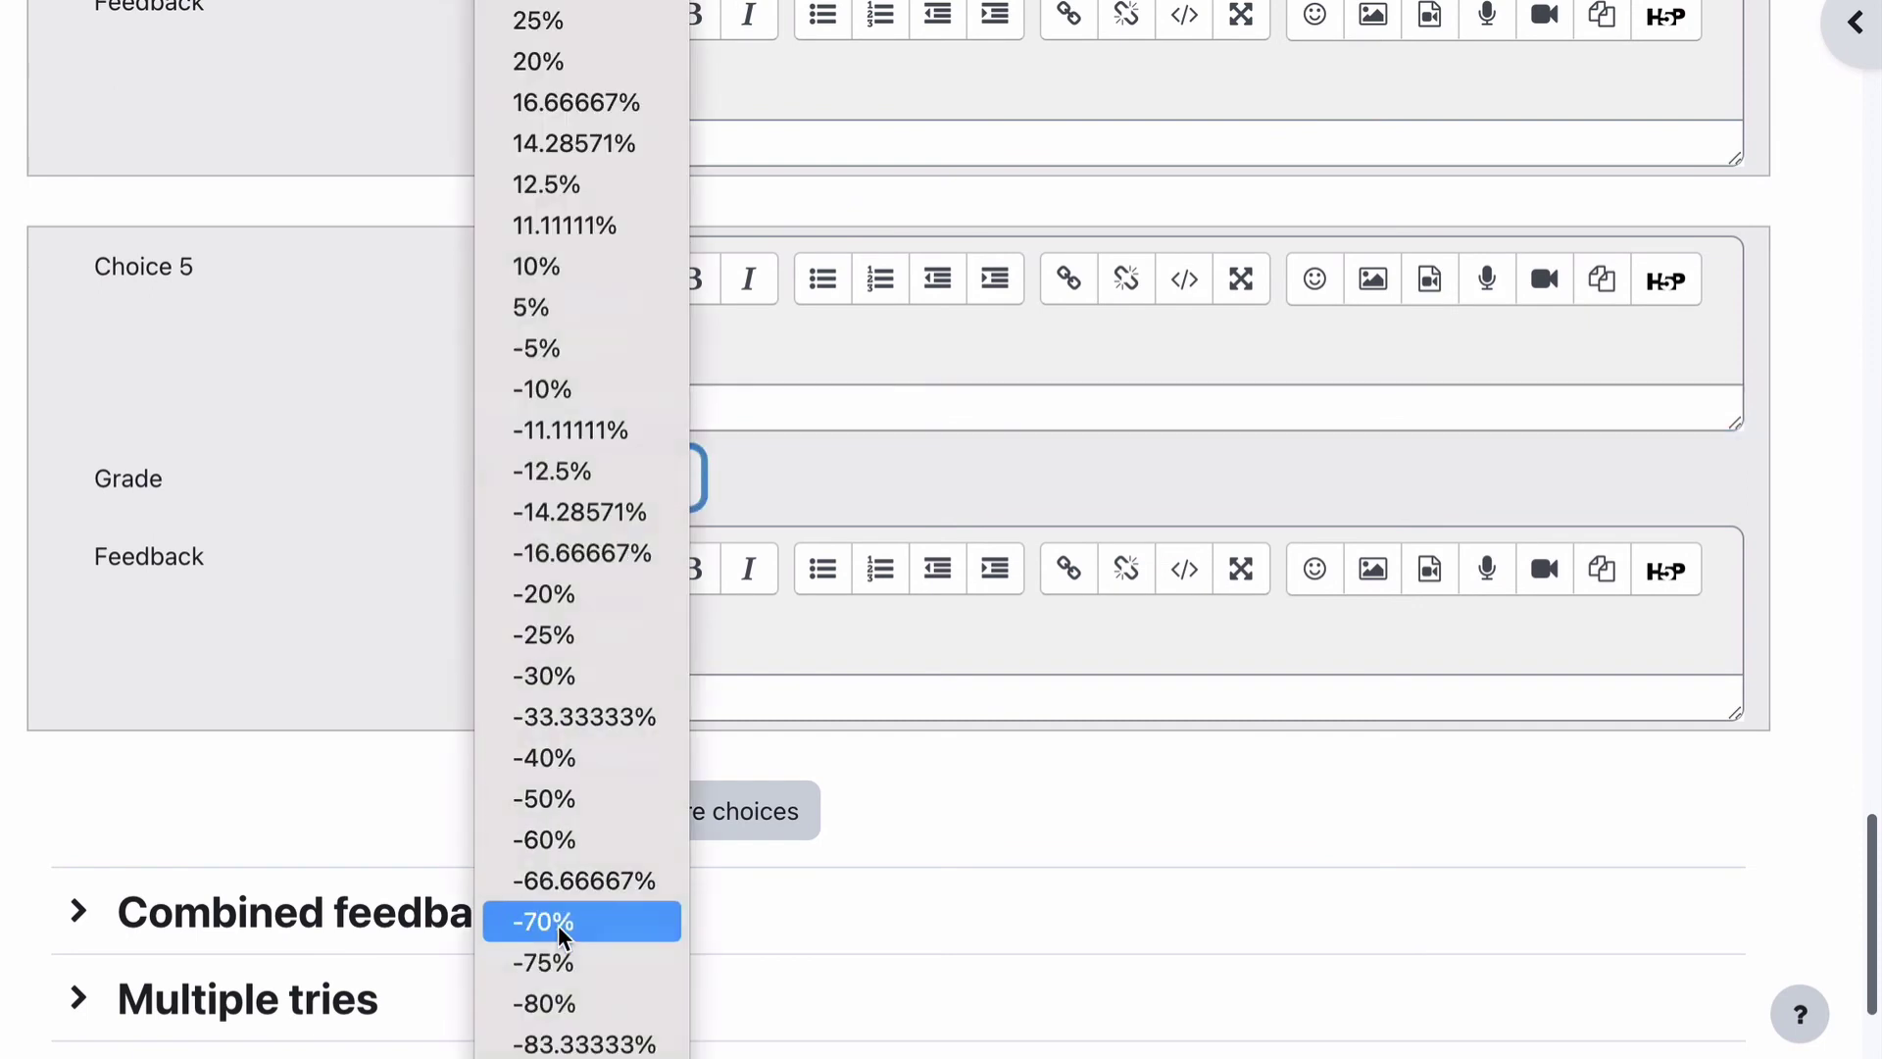
pyautogui.click(555, 1039)
pyautogui.scroll(-3, 414, 698)
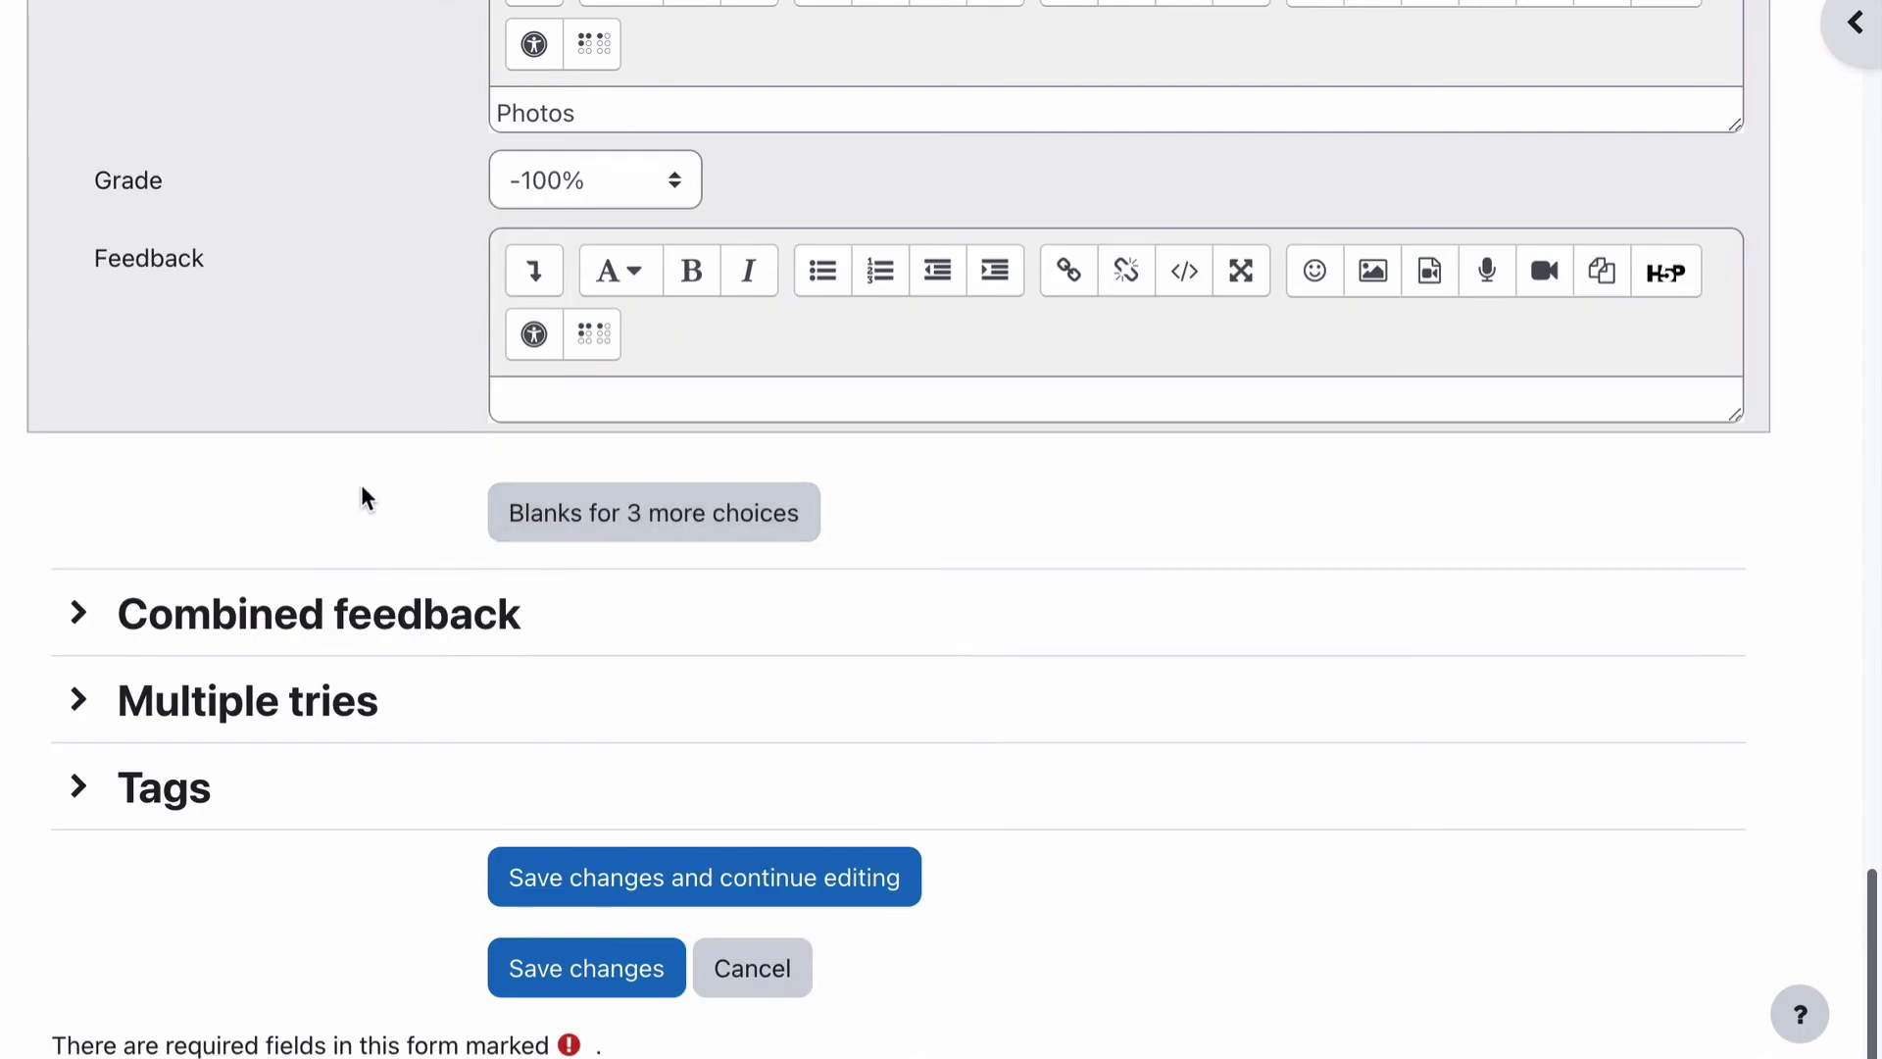
# Expand the Combined feedback section
pyautogui.click(185, 617)
pyautogui.scroll(-4, 184, 631)
pyautogui.scroll(-3, 186, 631)
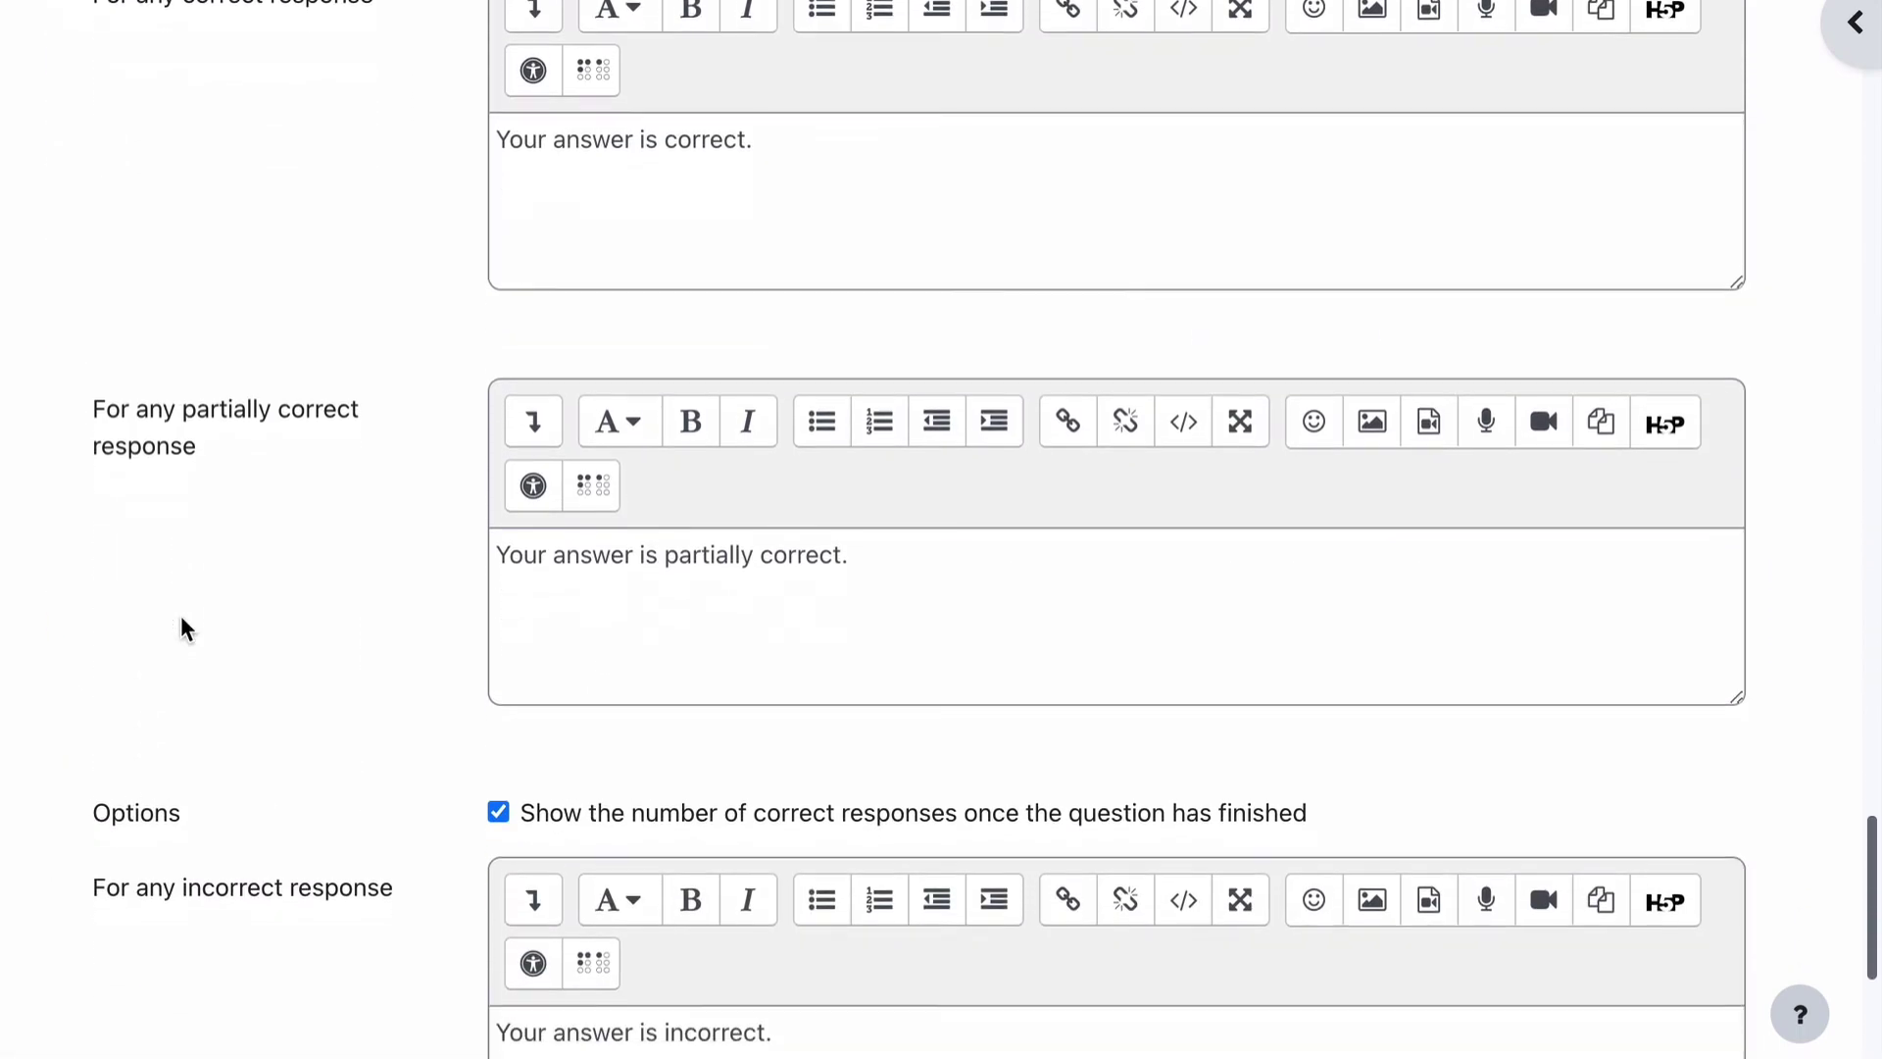
pyautogui.scroll(-3, 320, 617)
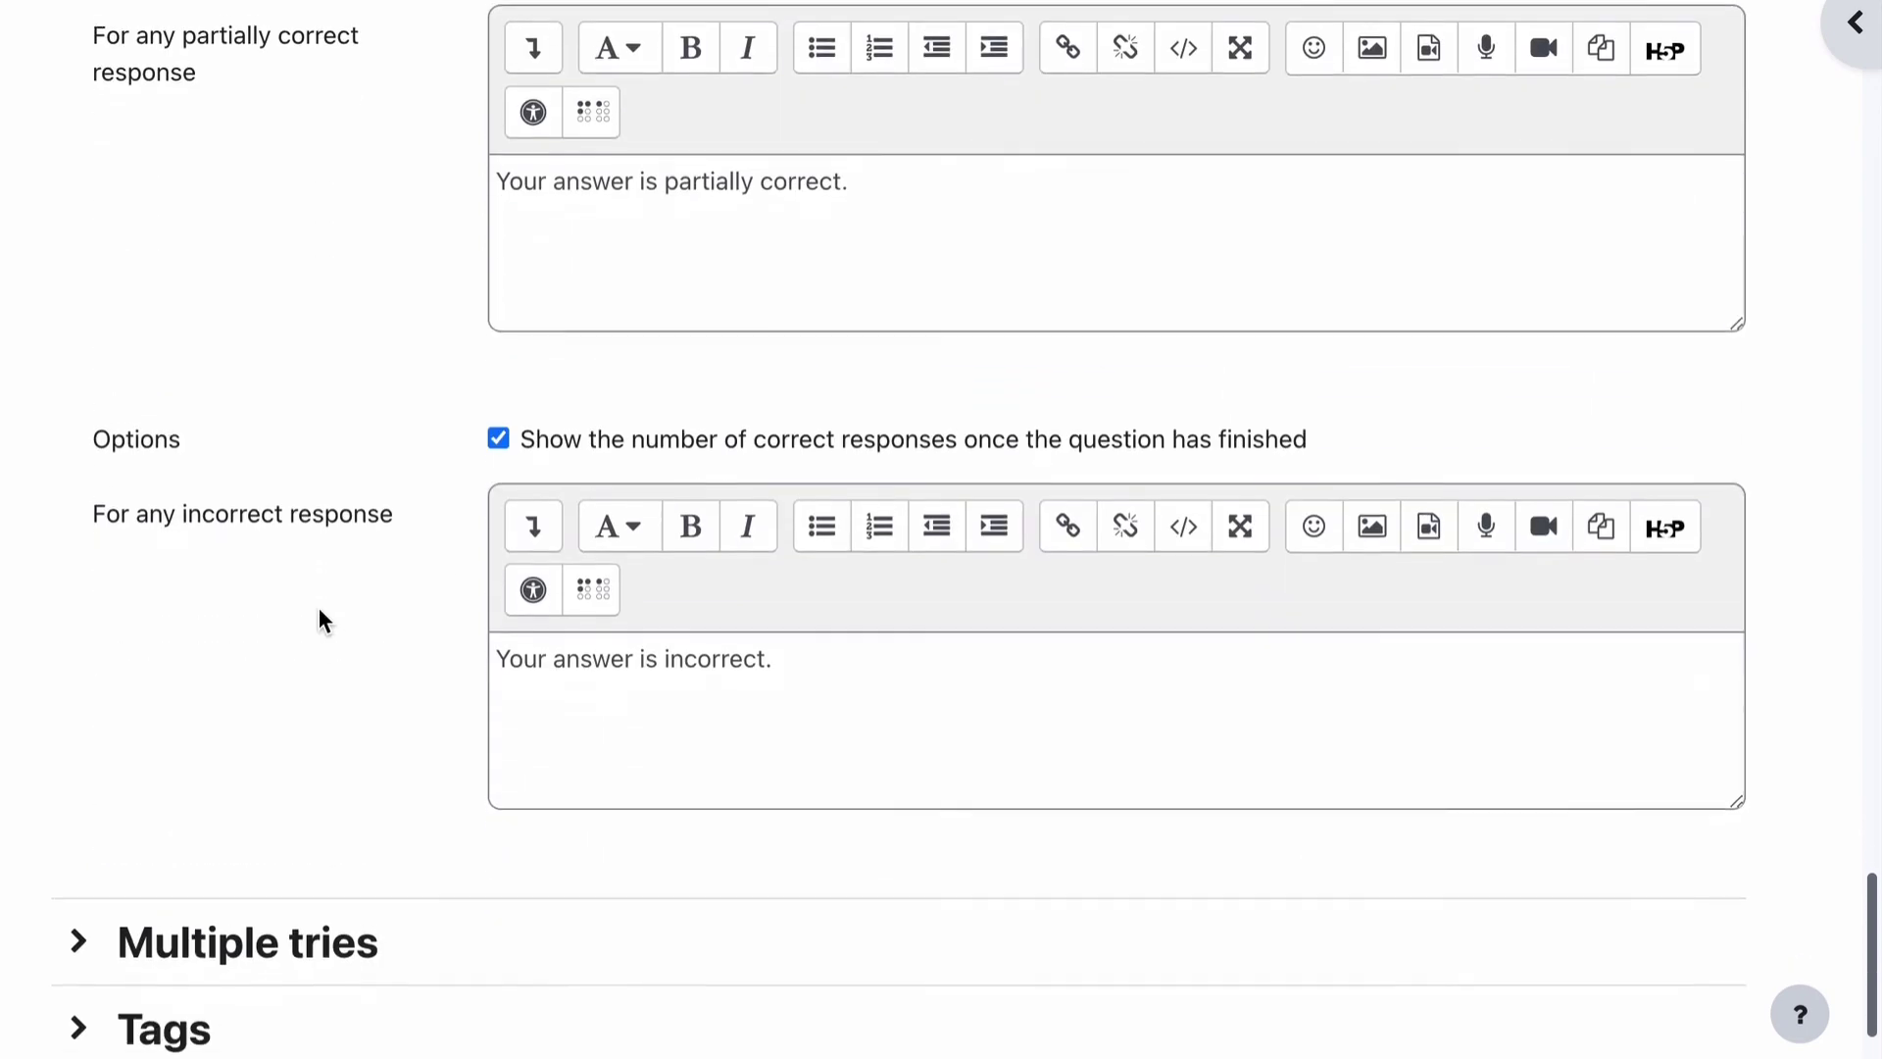
pyautogui.scroll(-3, 361, 638)
# Expand Multiple tries and keep the incorrect-try penalty at 33.33333%
pyautogui.click(202, 621)
pyautogui.scroll(-2, 202, 621)
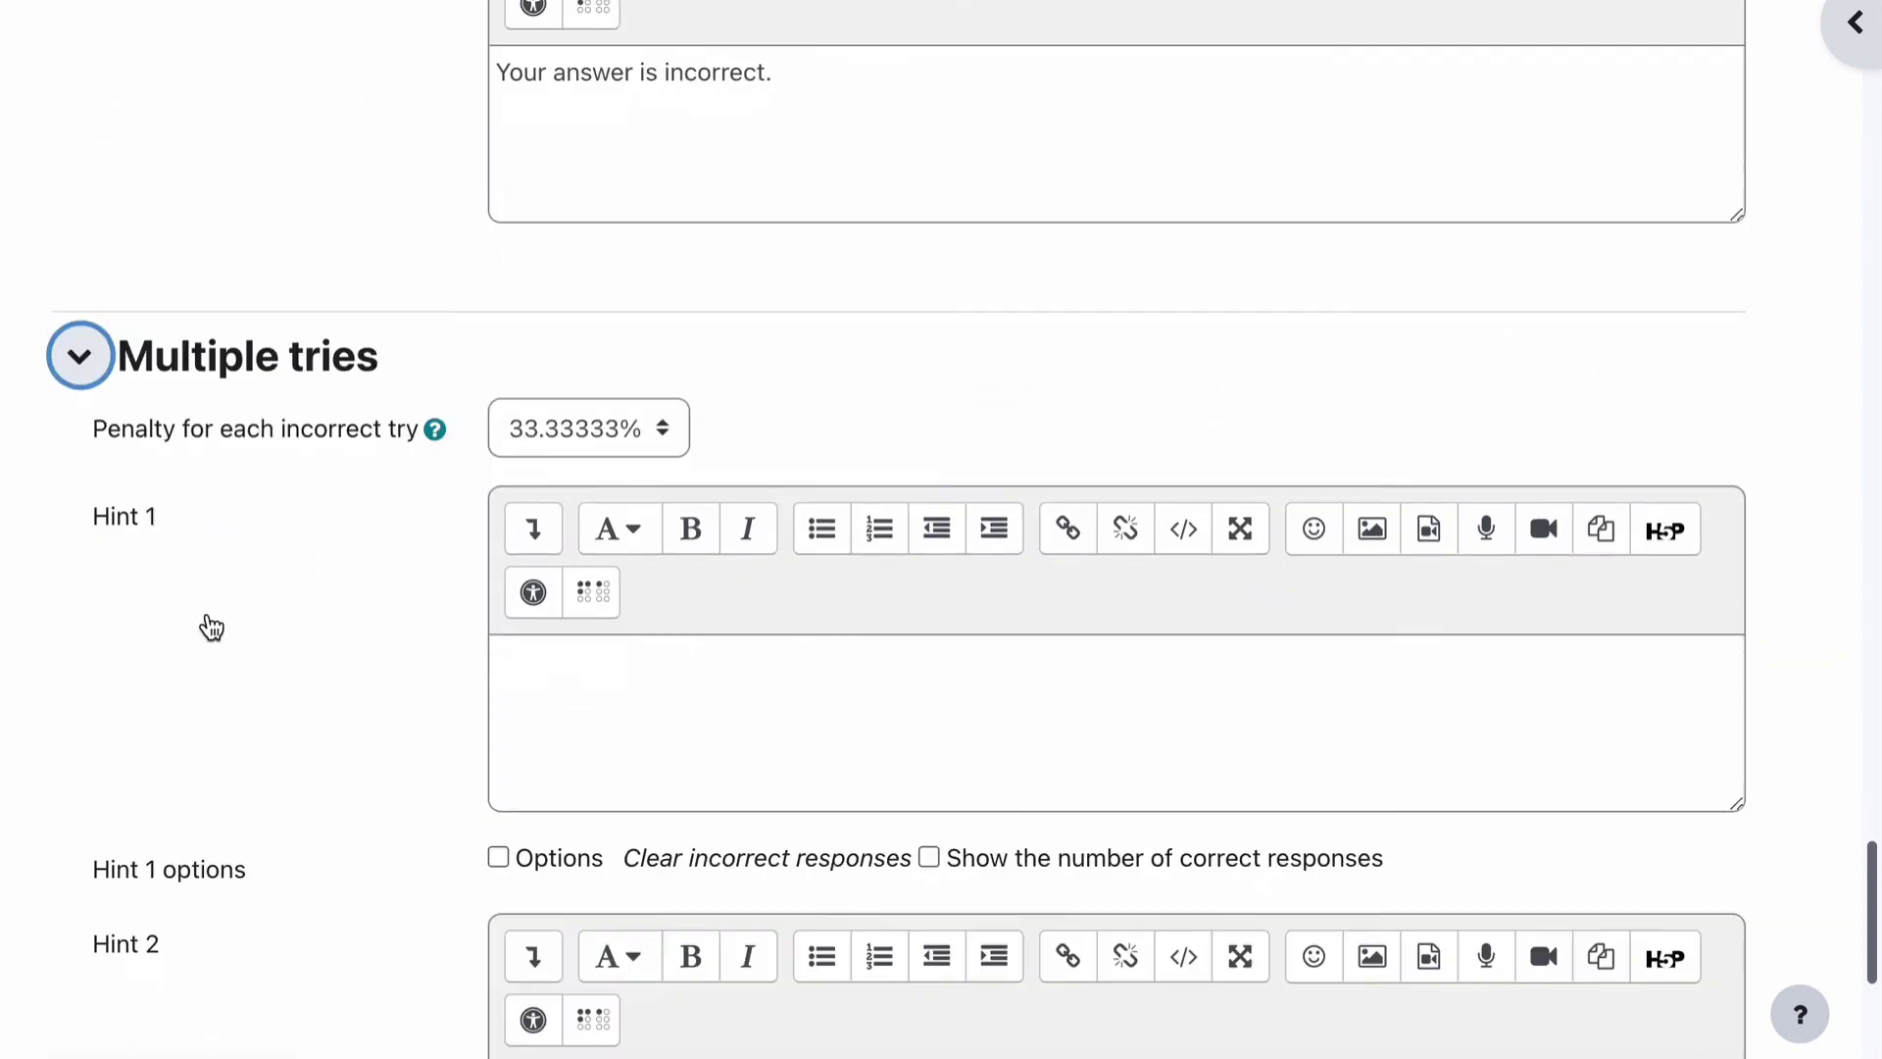
pyautogui.scroll(-2, 210, 627)
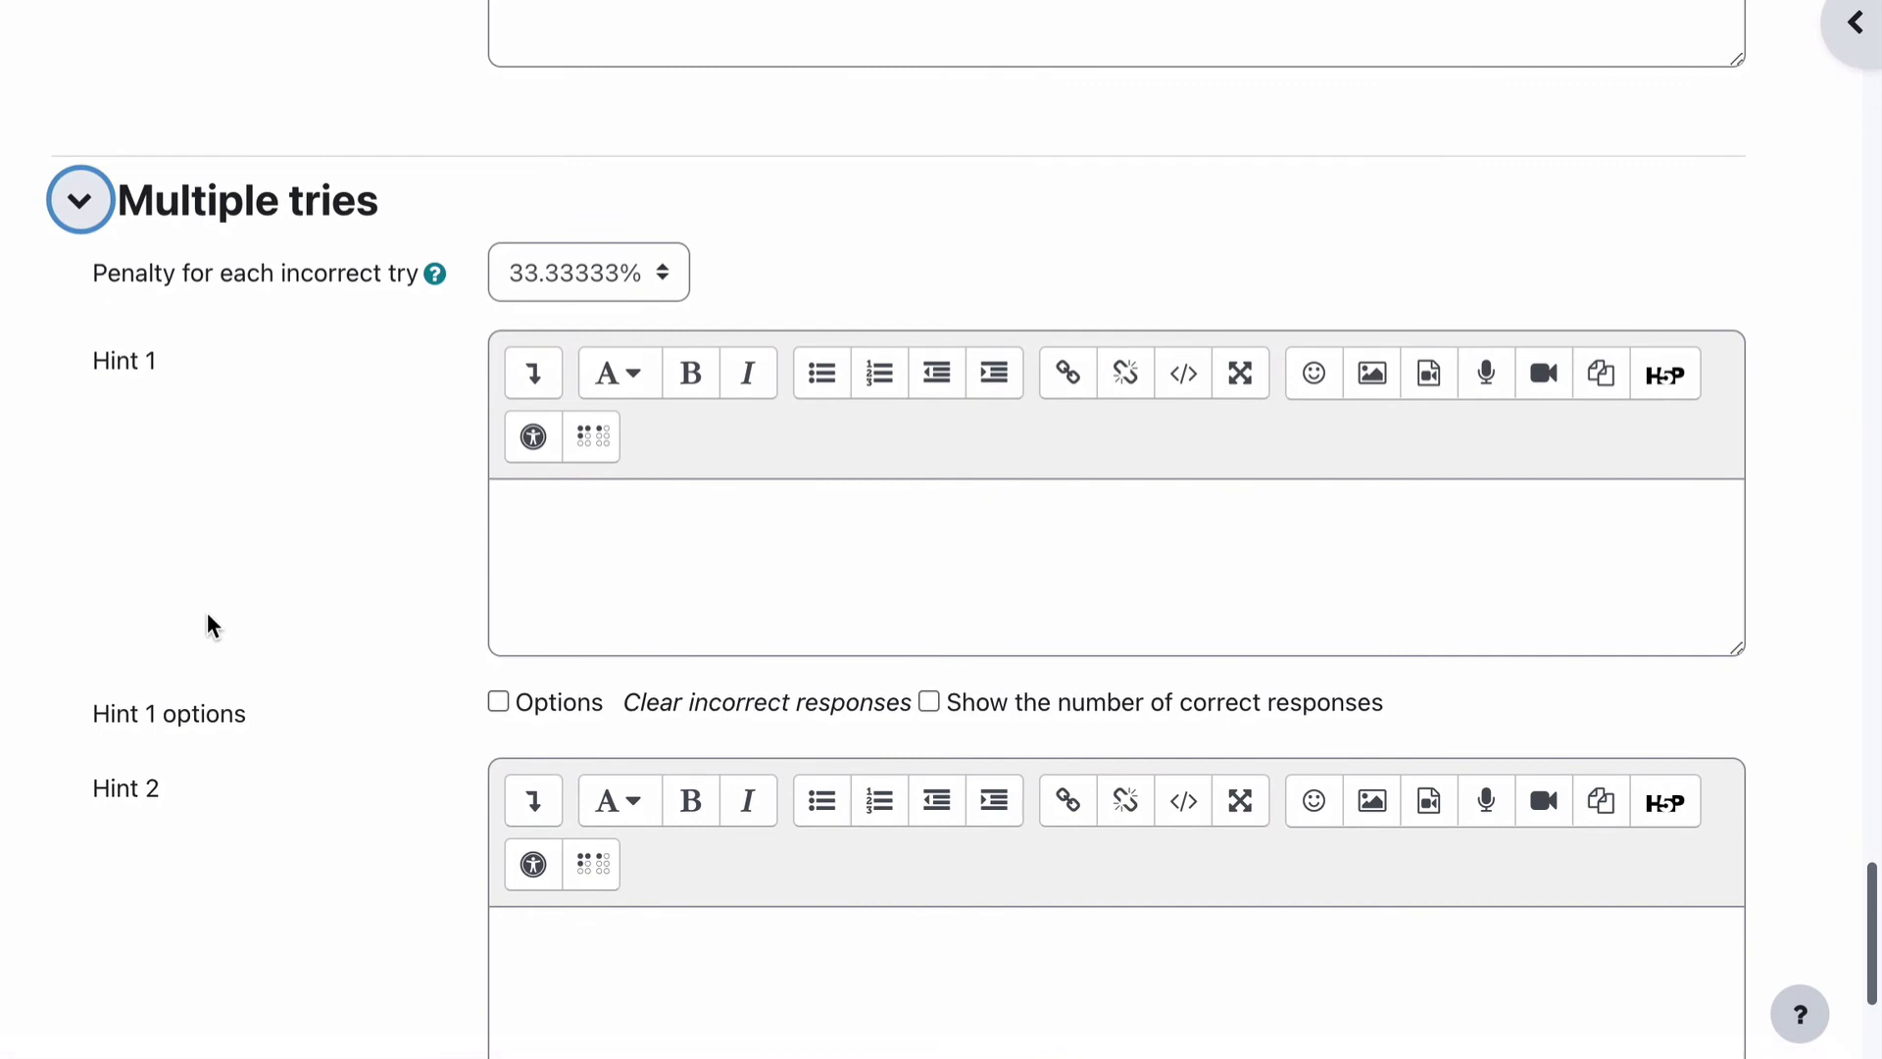
pyautogui.scroll(-3, 208, 625)
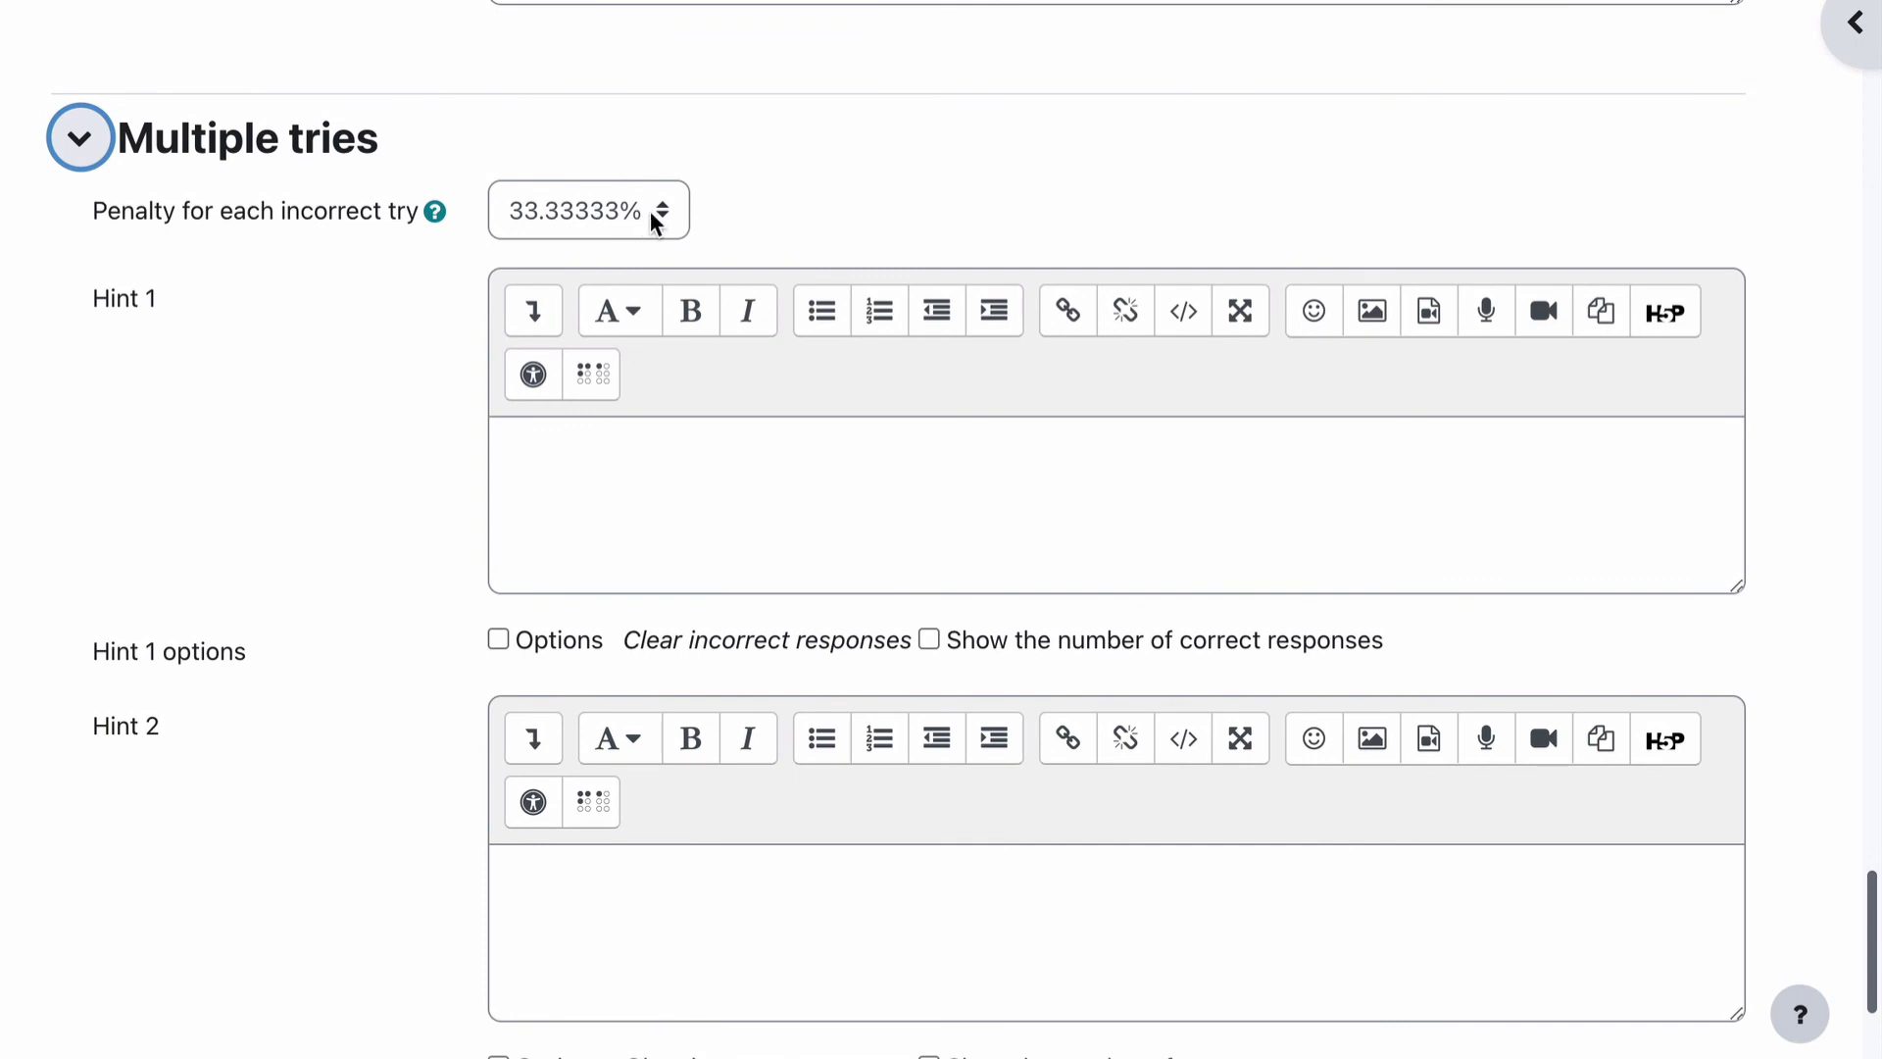
pyautogui.click(654, 210)
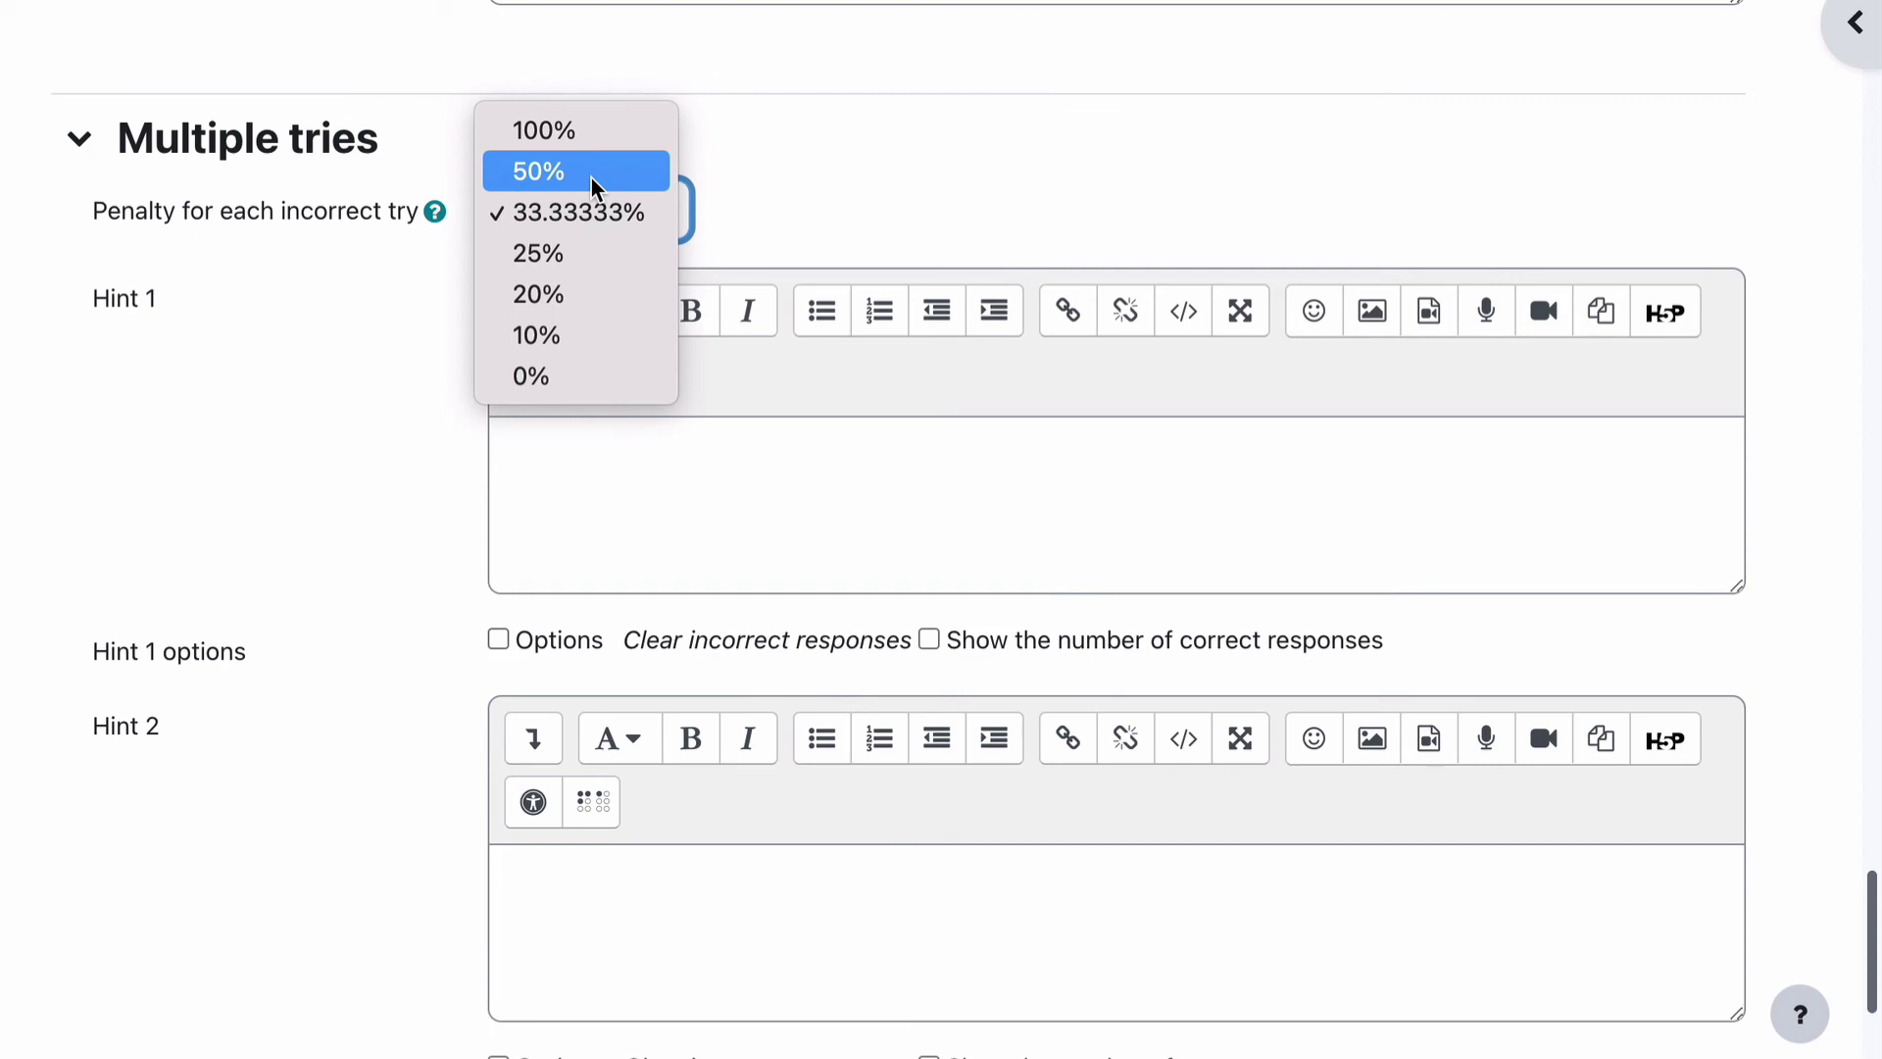
pyautogui.click(351, 484)
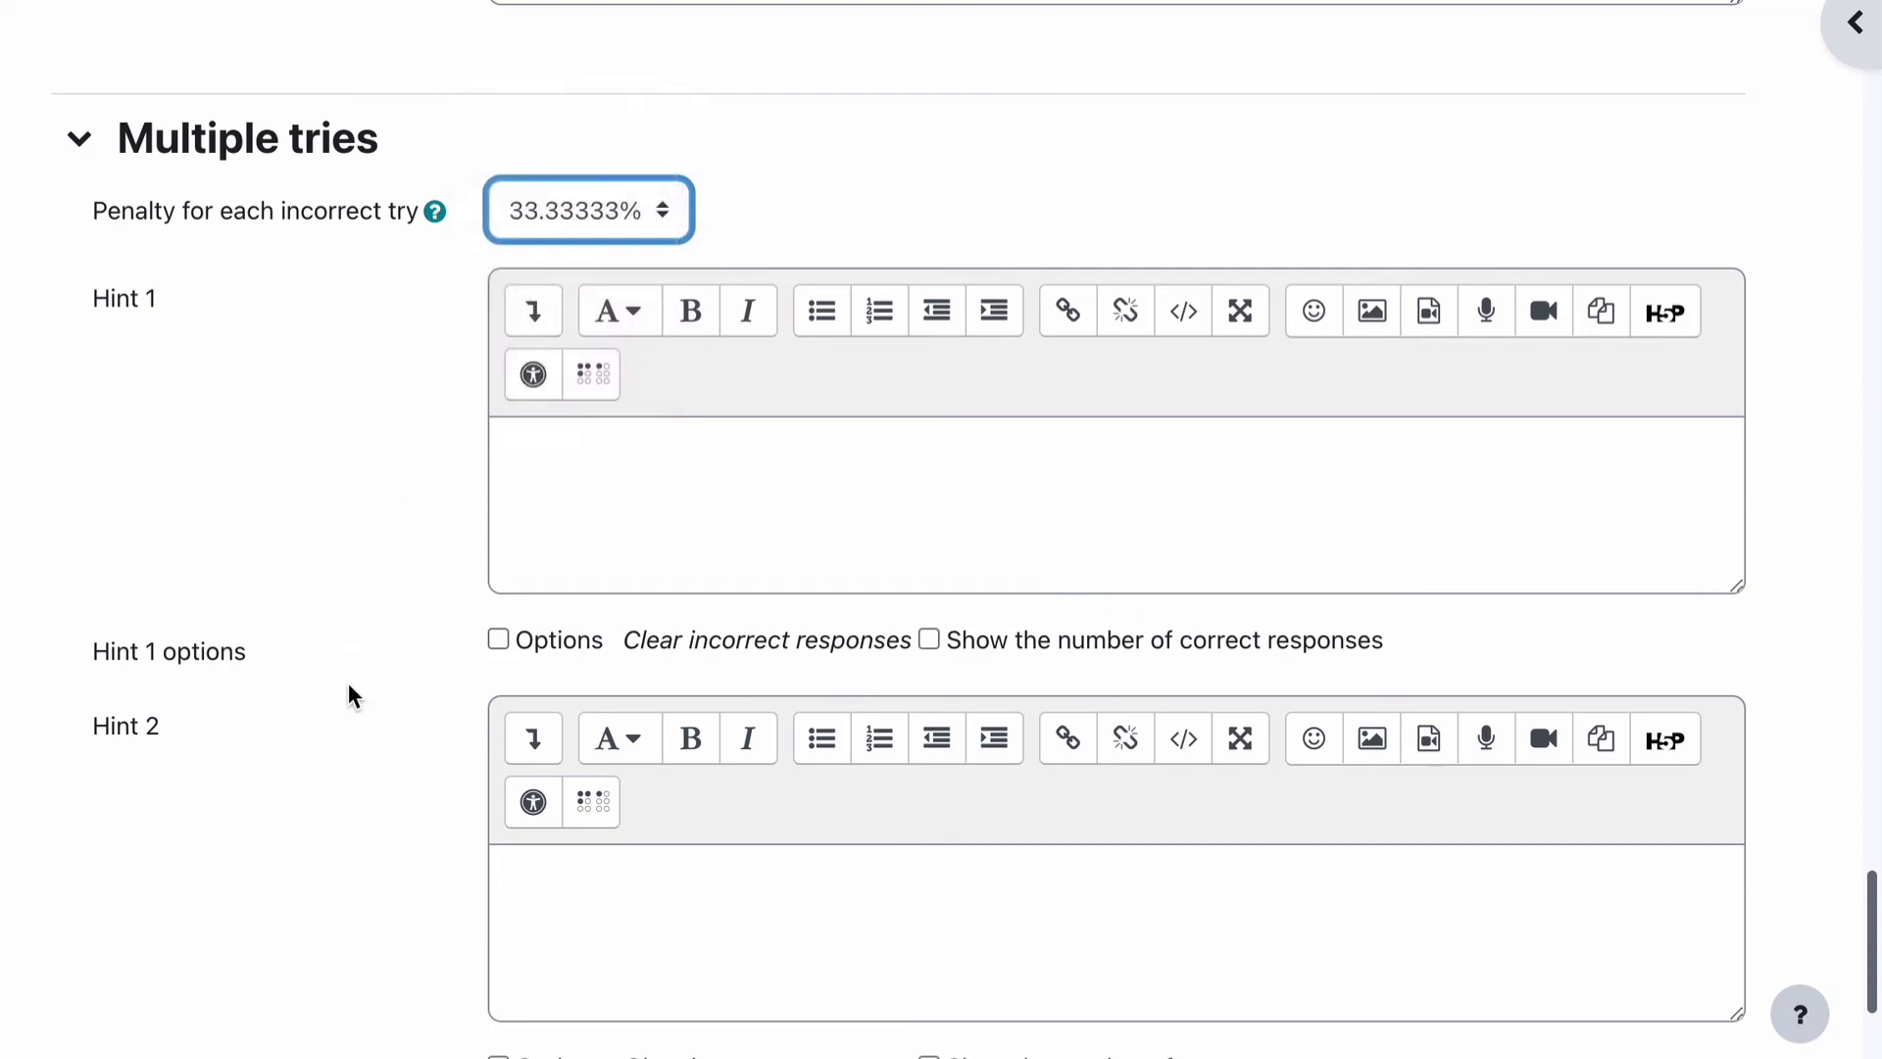
pyautogui.scroll(-5, 349, 682)
pyautogui.scroll(-1, 349, 686)
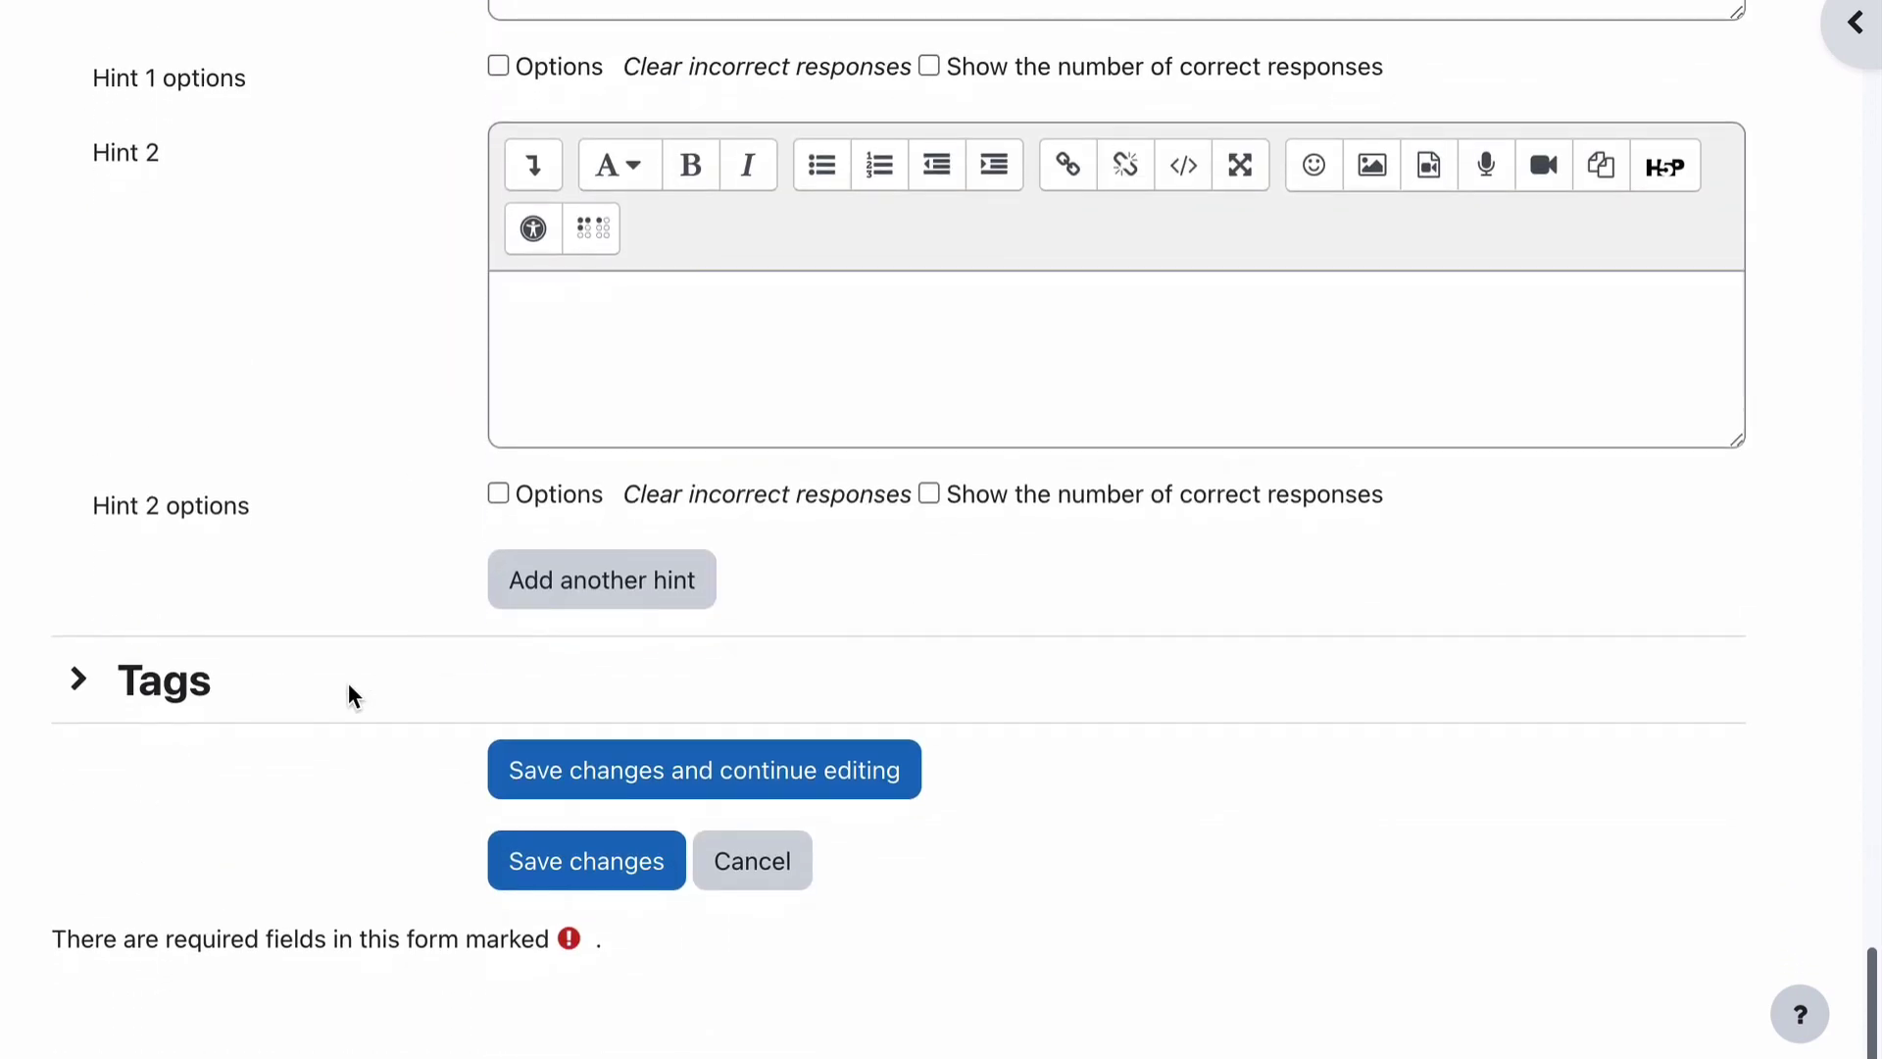
pyautogui.scroll(5, 349, 686)
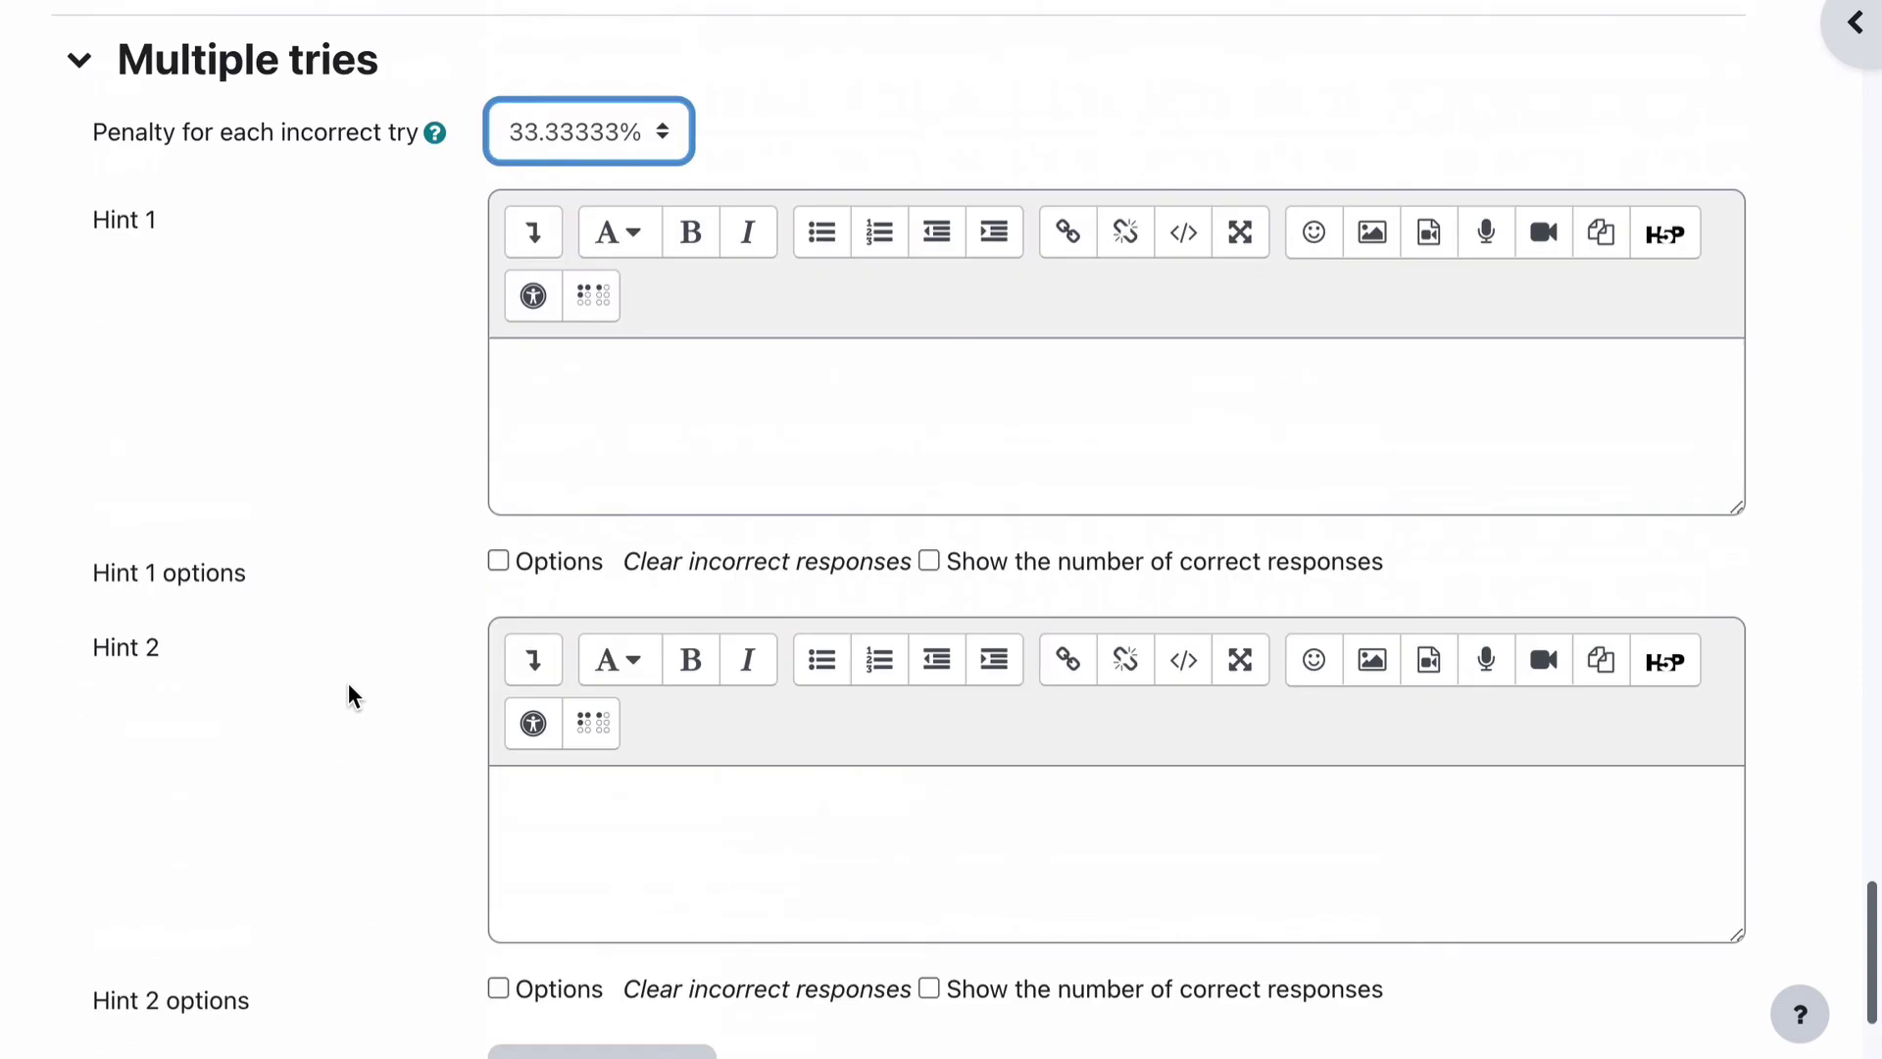
pyautogui.scroll(-5, 349, 682)
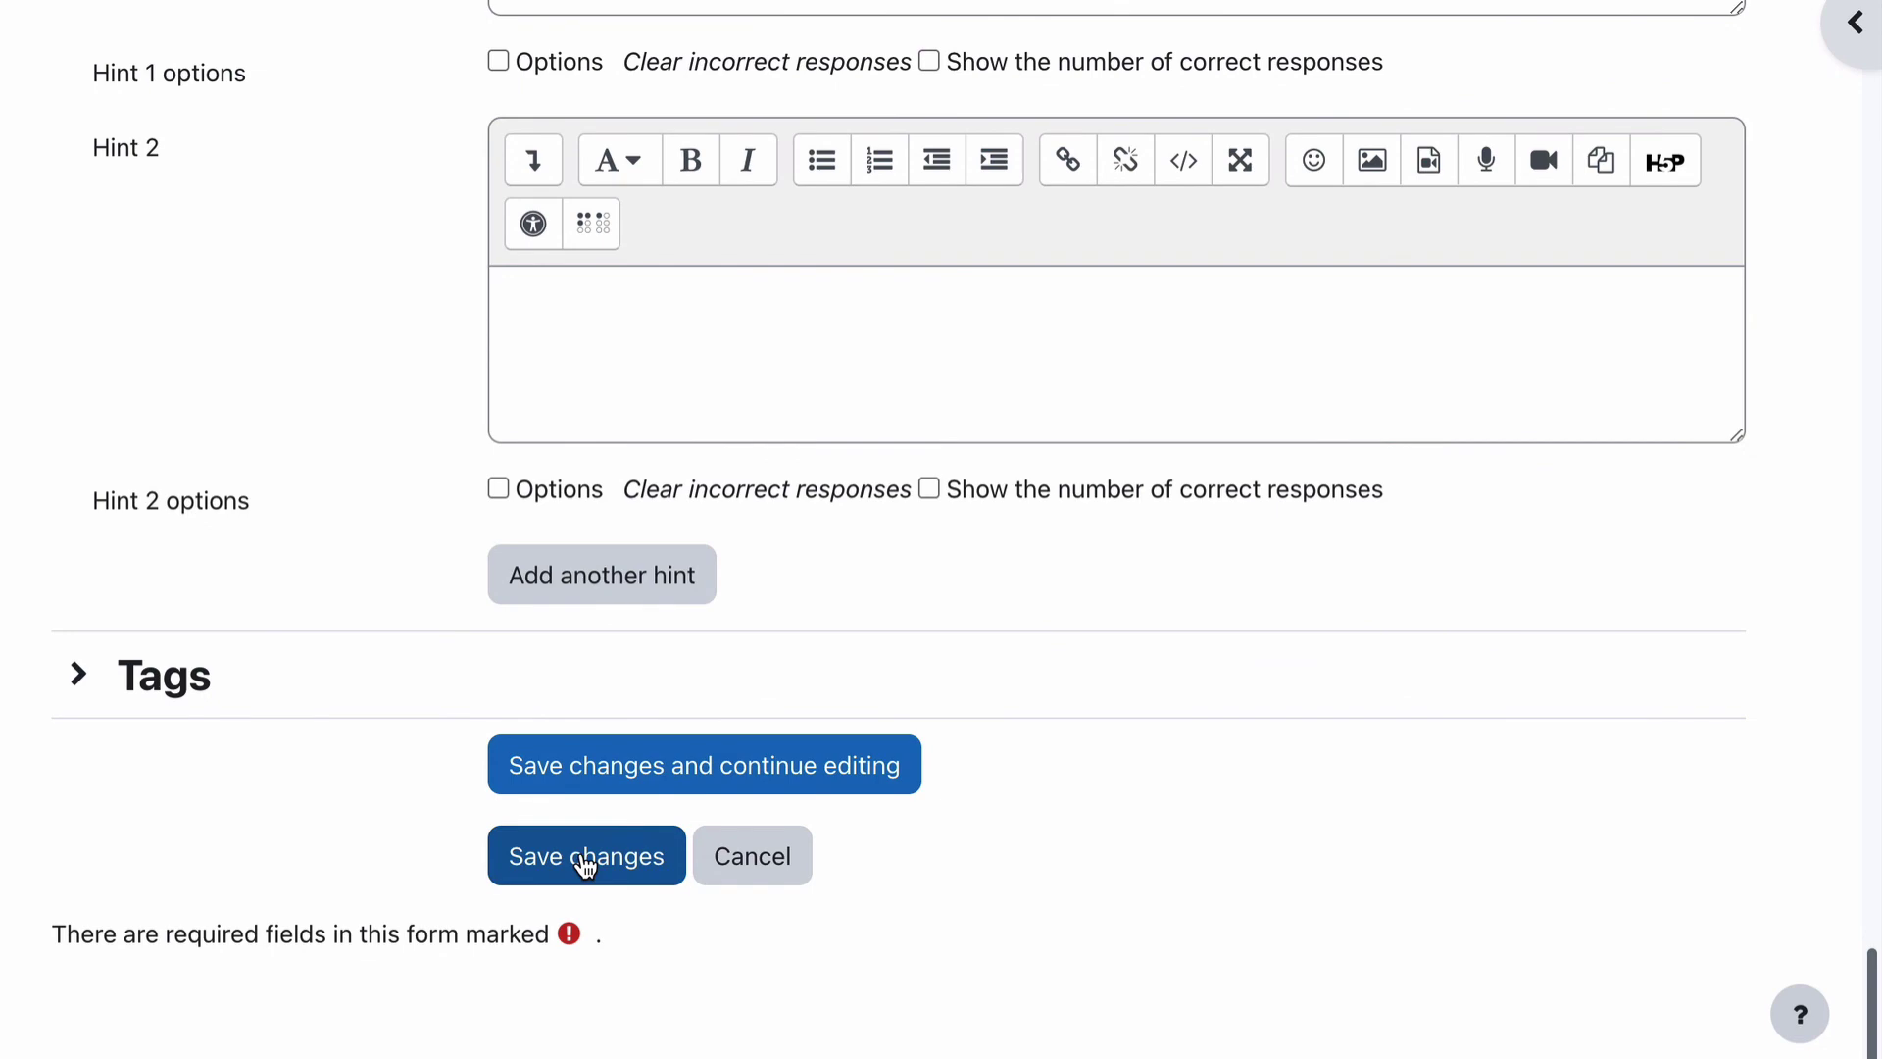
# Save the question and return to the quiz question list
pyautogui.click(587, 856)
pyautogui.scroll(-2, 1020, 676)
pyautogui.scroll(-1, 1019, 669)
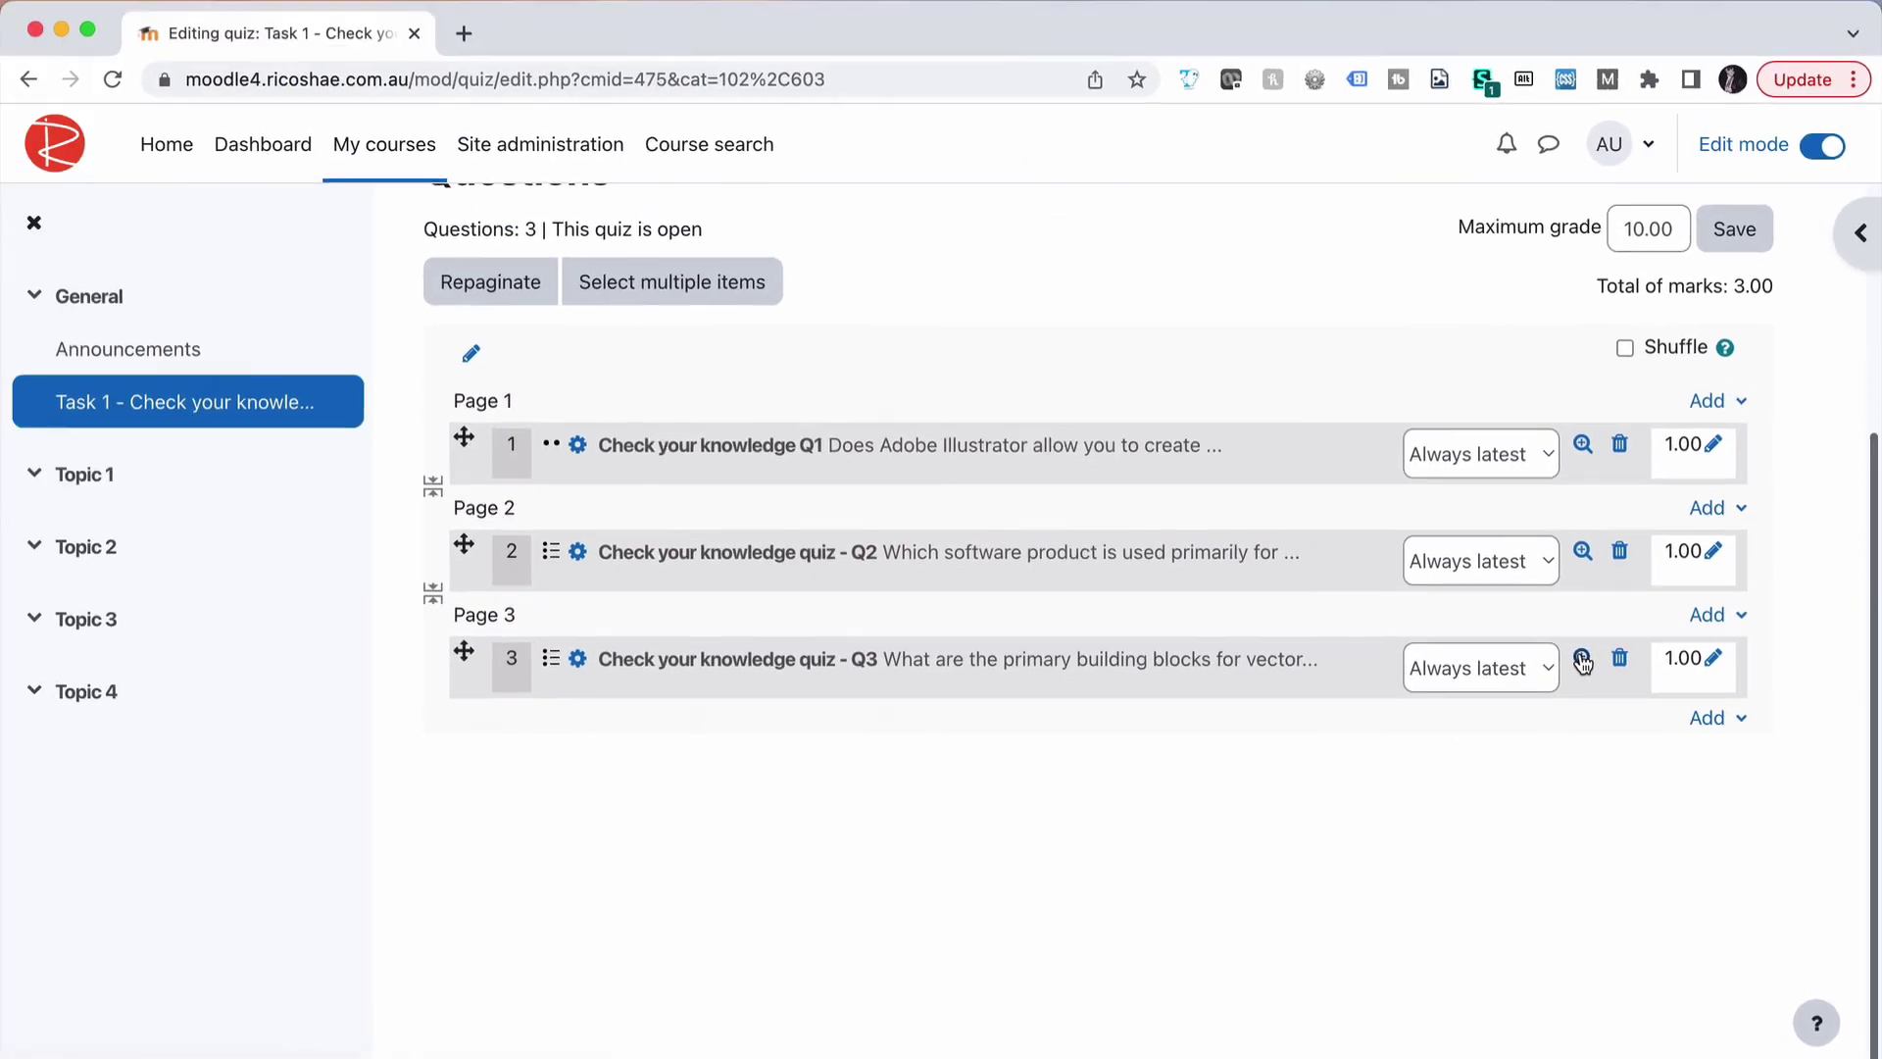
# Preview Q3 with correct responses filled in, submit and finish, then close the preview
pyautogui.click(1507, 556)
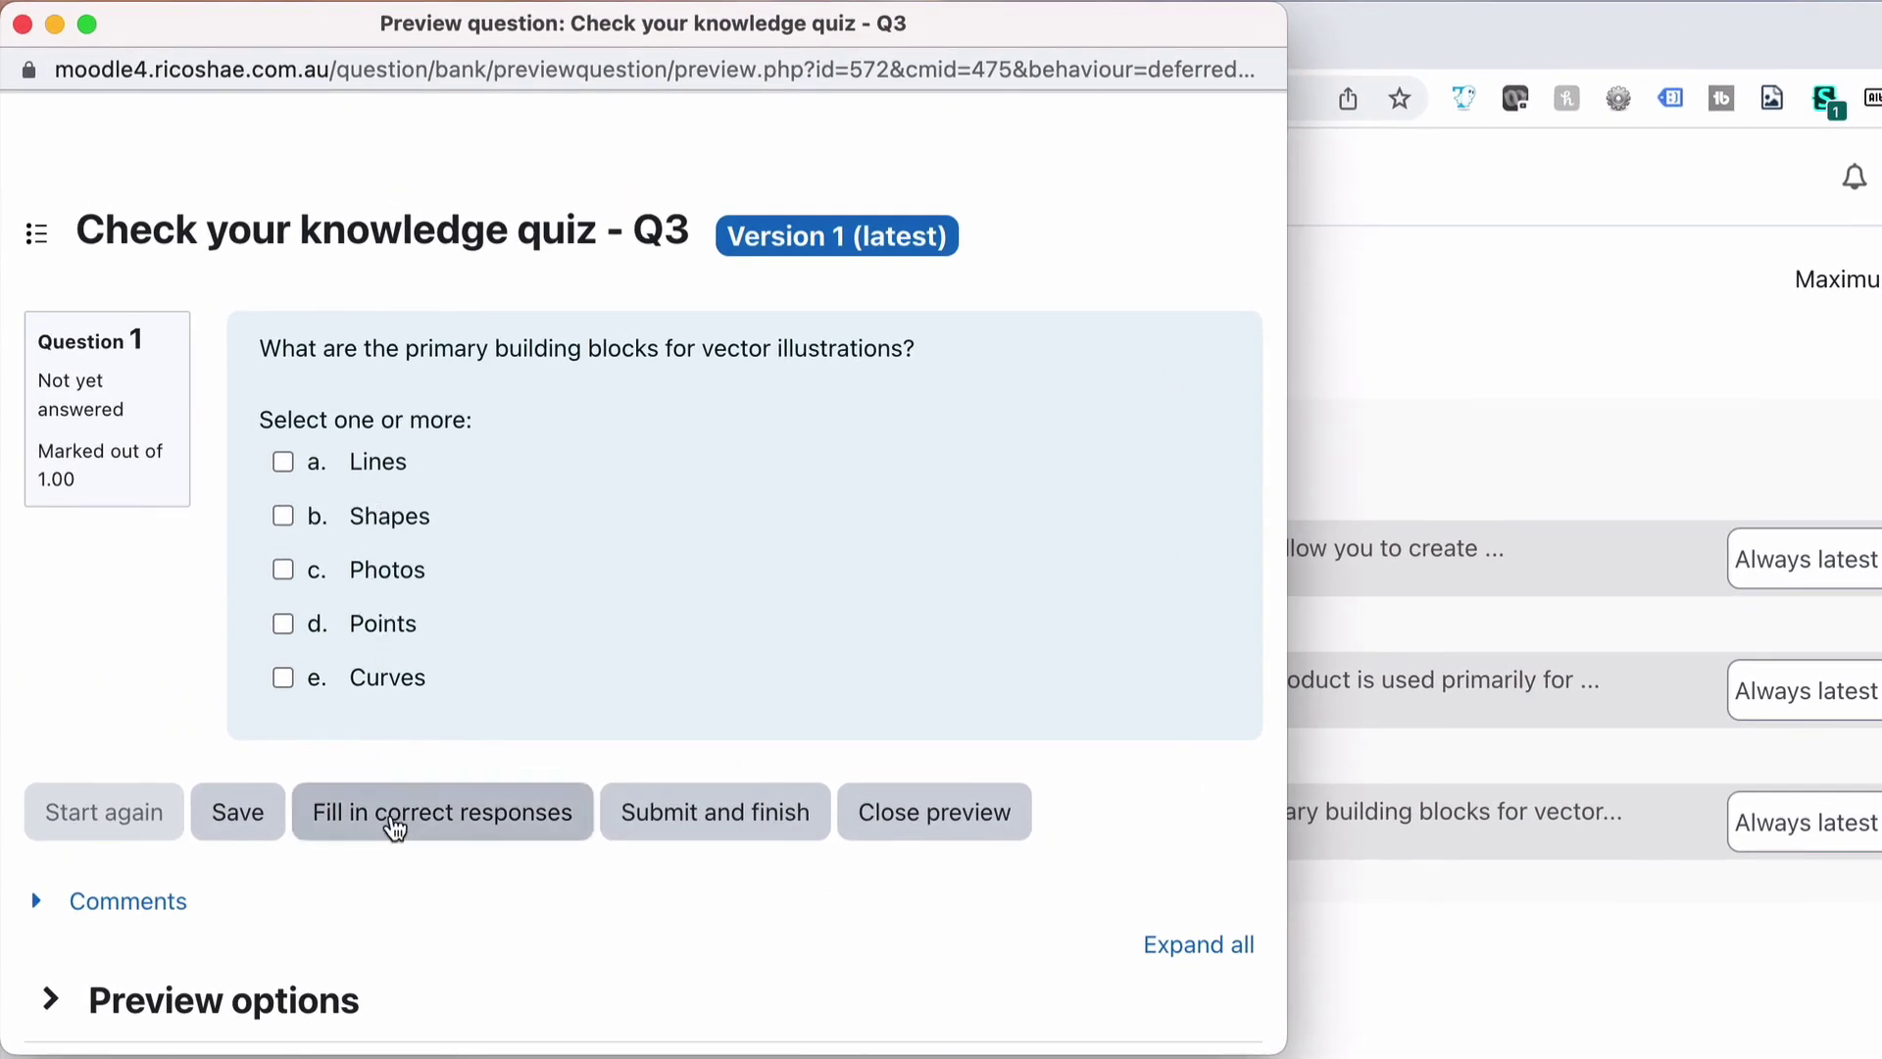
pyautogui.click(392, 824)
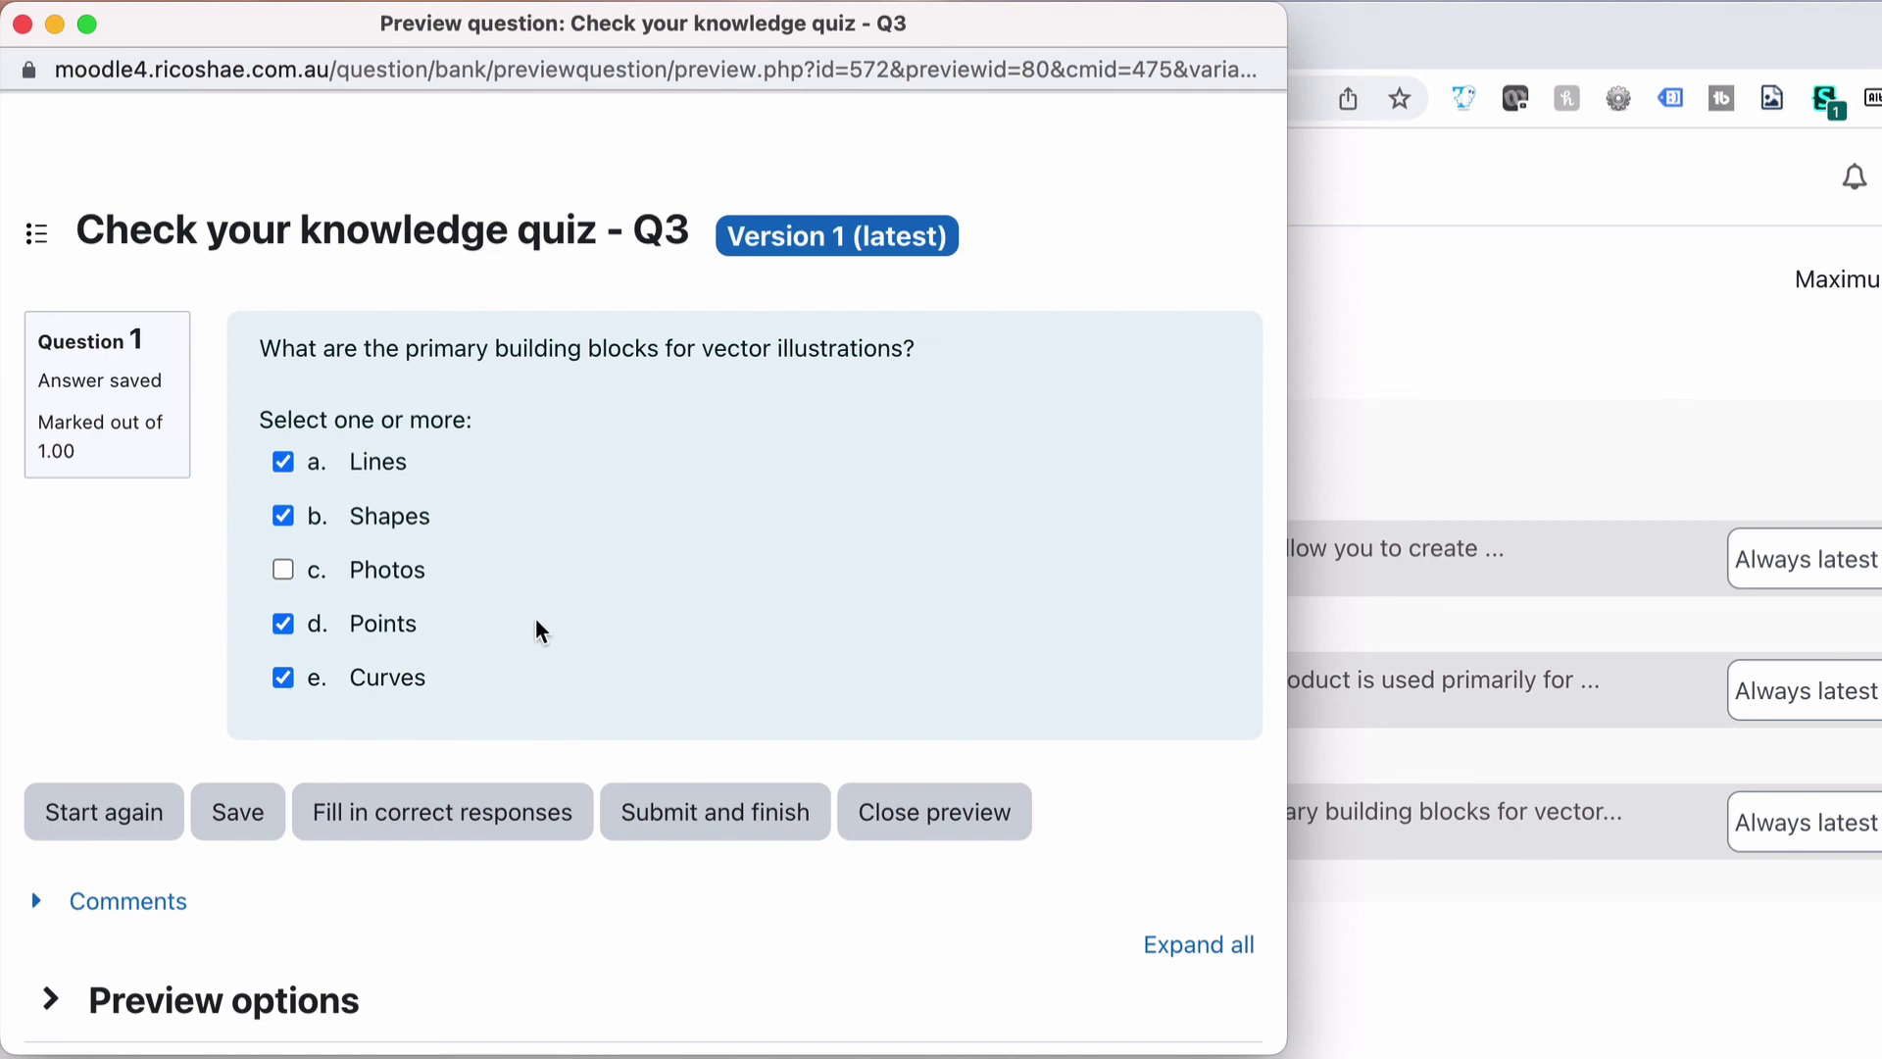
pyautogui.click(745, 814)
pyautogui.click(973, 833)
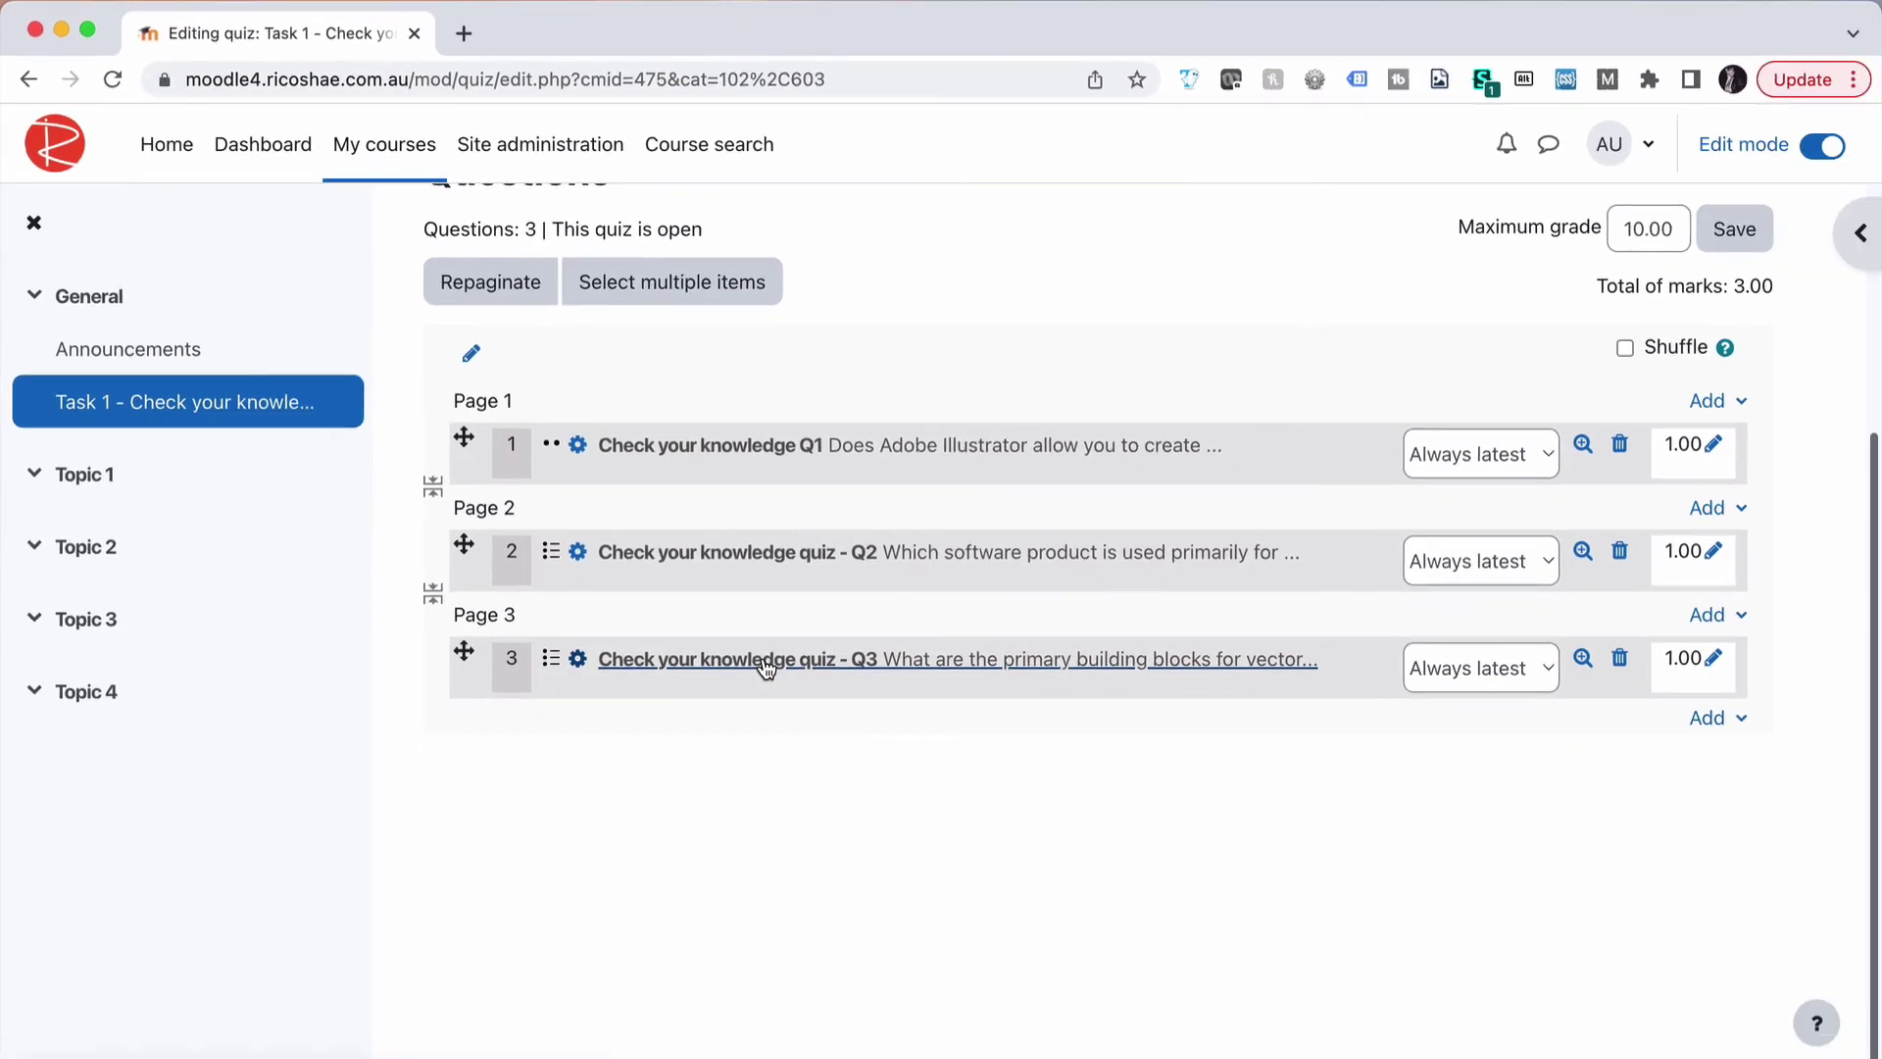